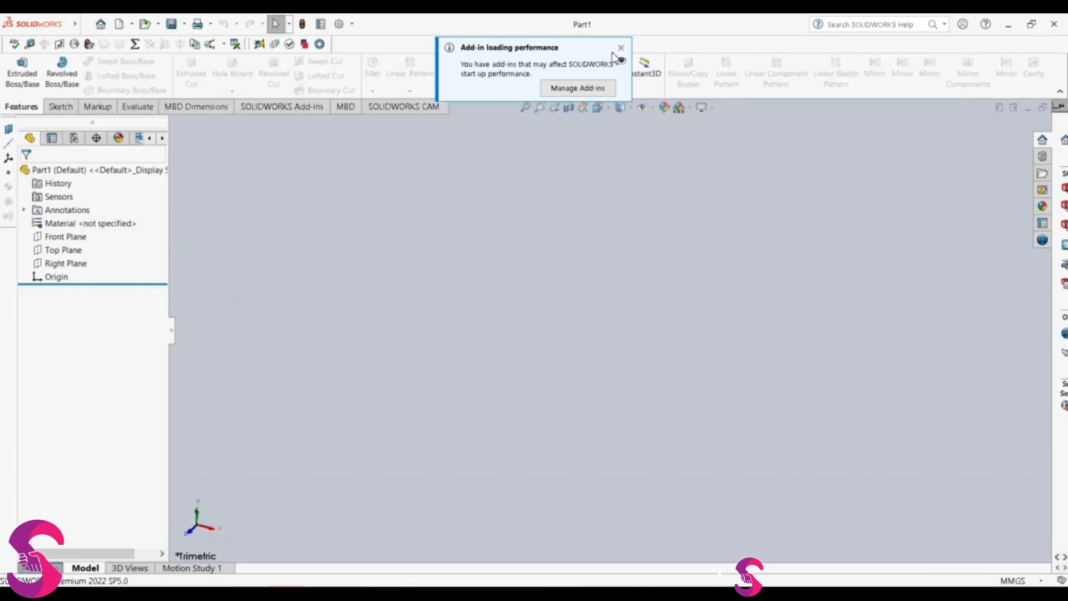
Step: Dismiss the add-in notification, select the Front Plane and orient the view normal to it
left_click(623, 59)
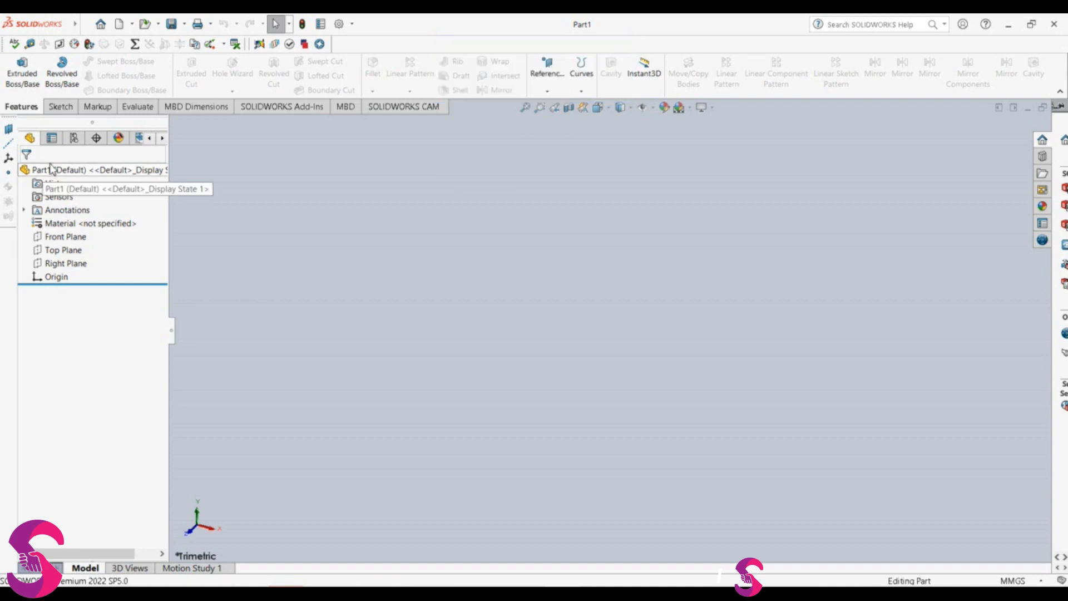
left_click(65, 236)
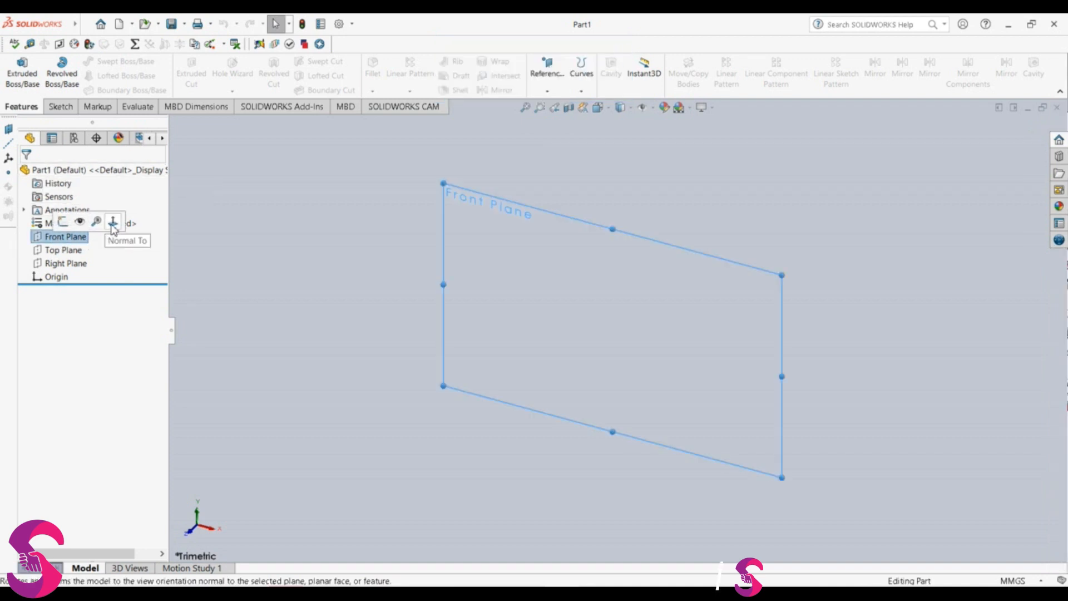
left_click(112, 225)
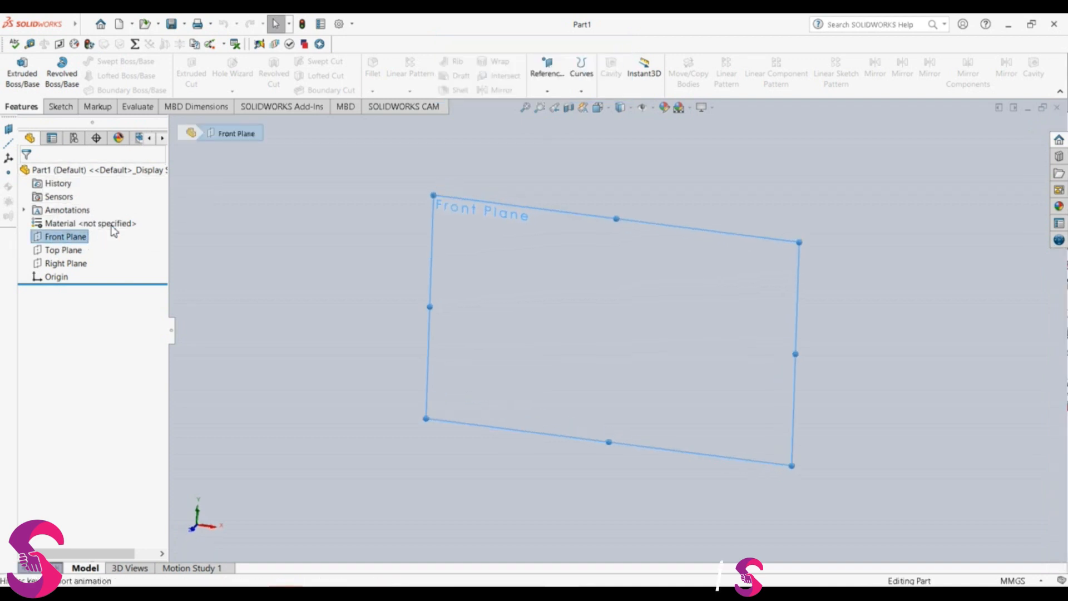
left_click(60, 106)
Step: In a new sketch on the Front Plane, sketch a horizontal line about 64 mm long from the origin in the negative X direction
left_click(103, 61)
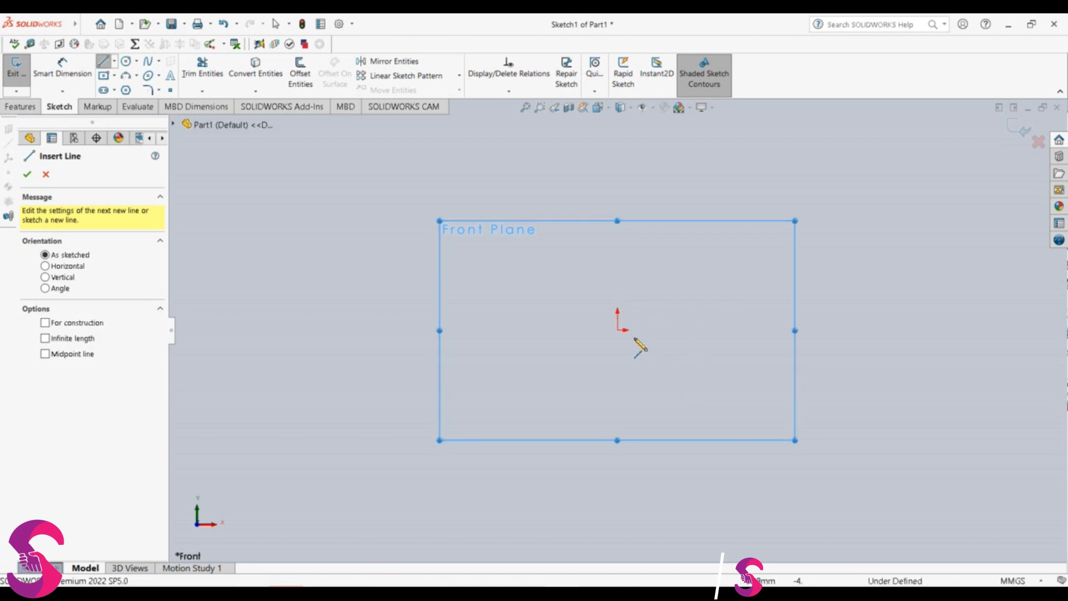
left_click(617, 330)
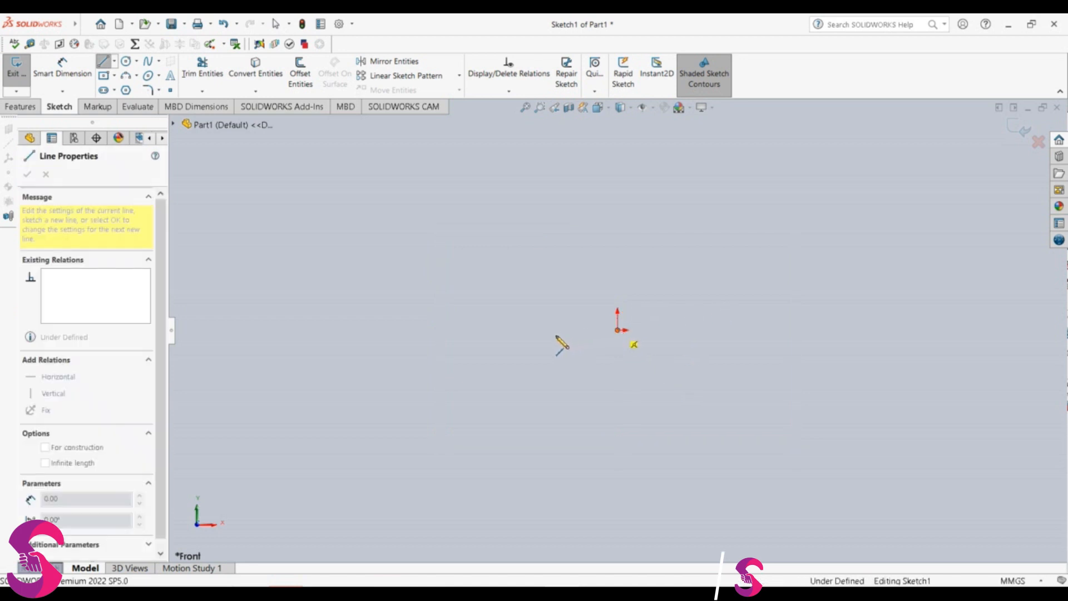
left_click(490, 330)
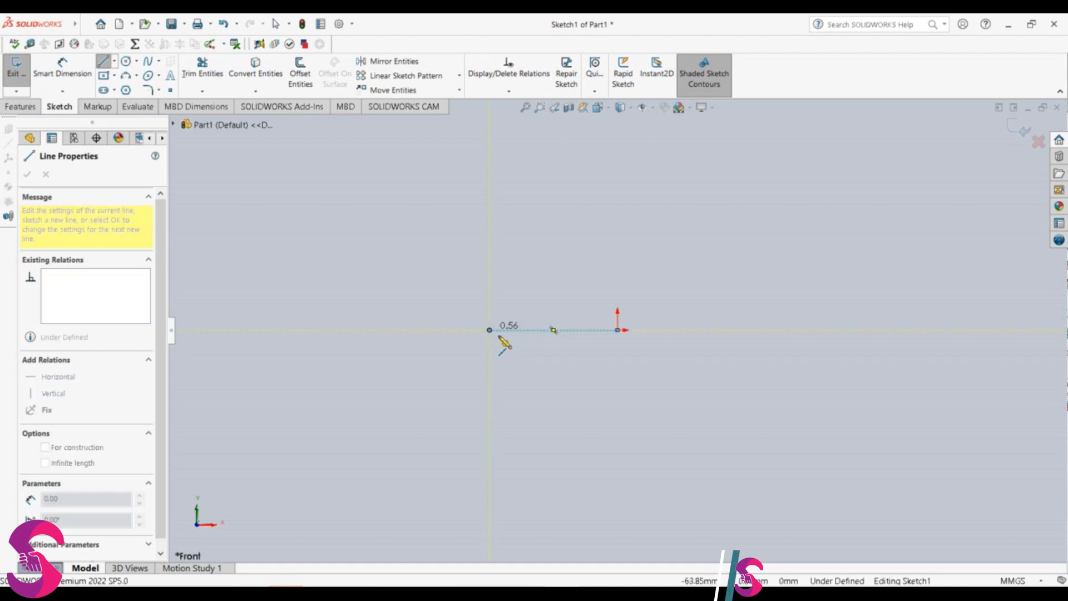
key("Escape")
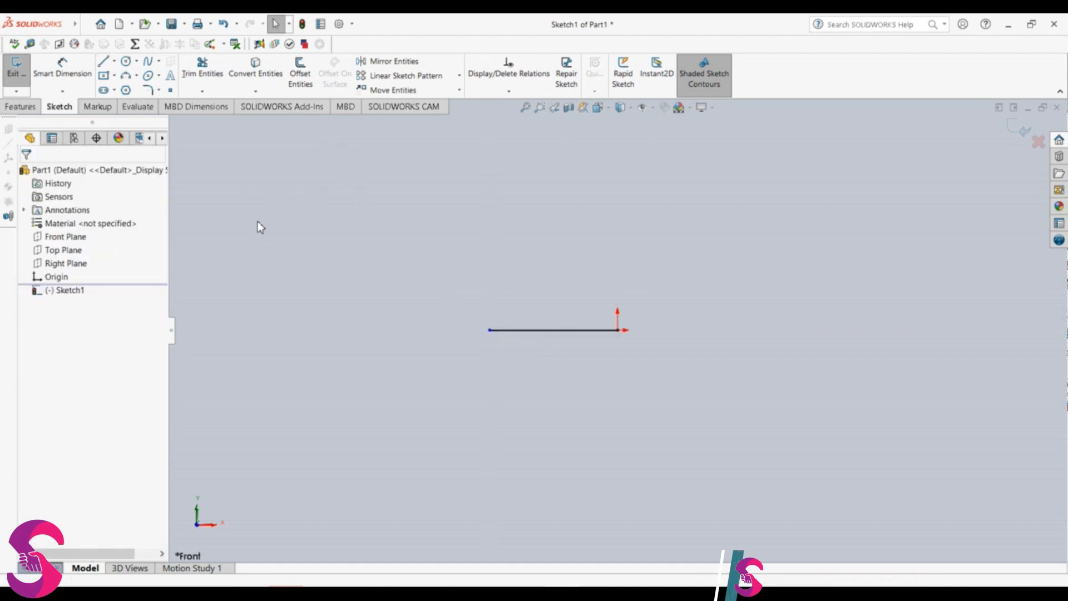
Step: Set the horizontal line's length to 82 mm
left_click(537, 331)
type("82")
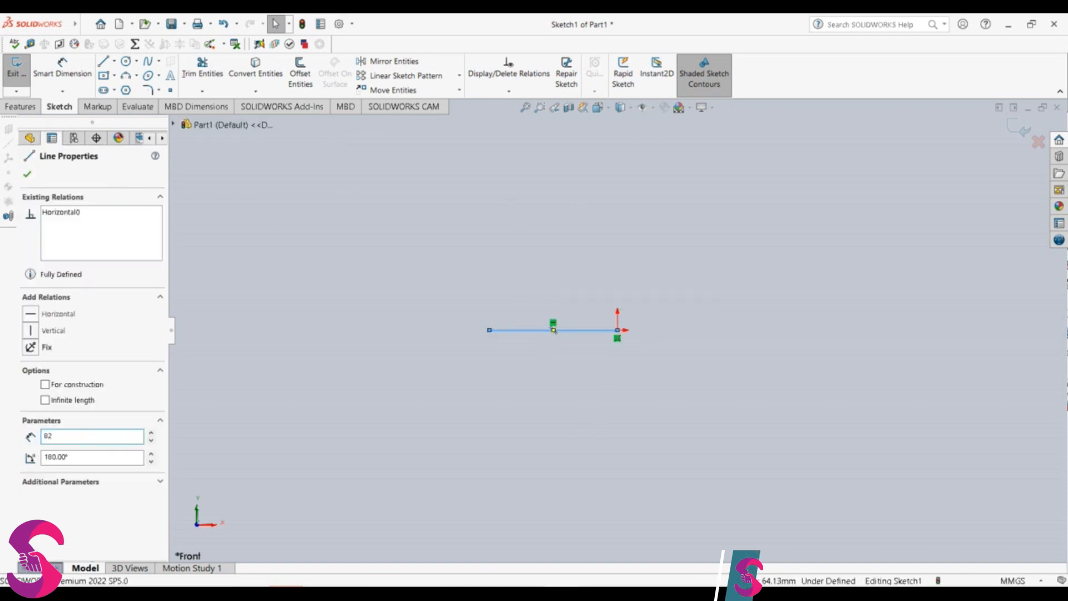
key("Return")
key("Escape")
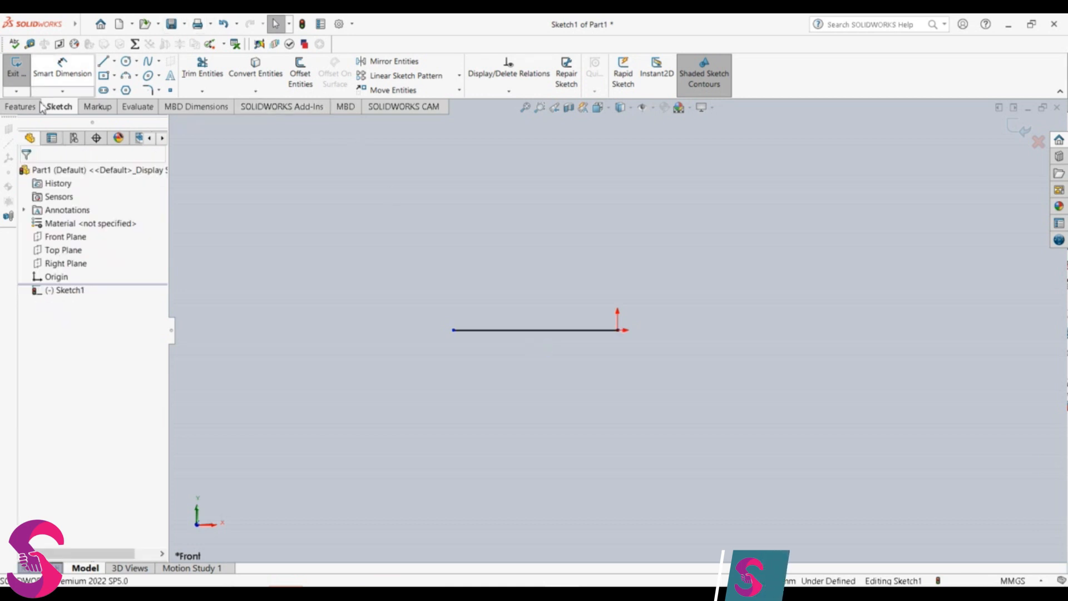
left_click(51, 66)
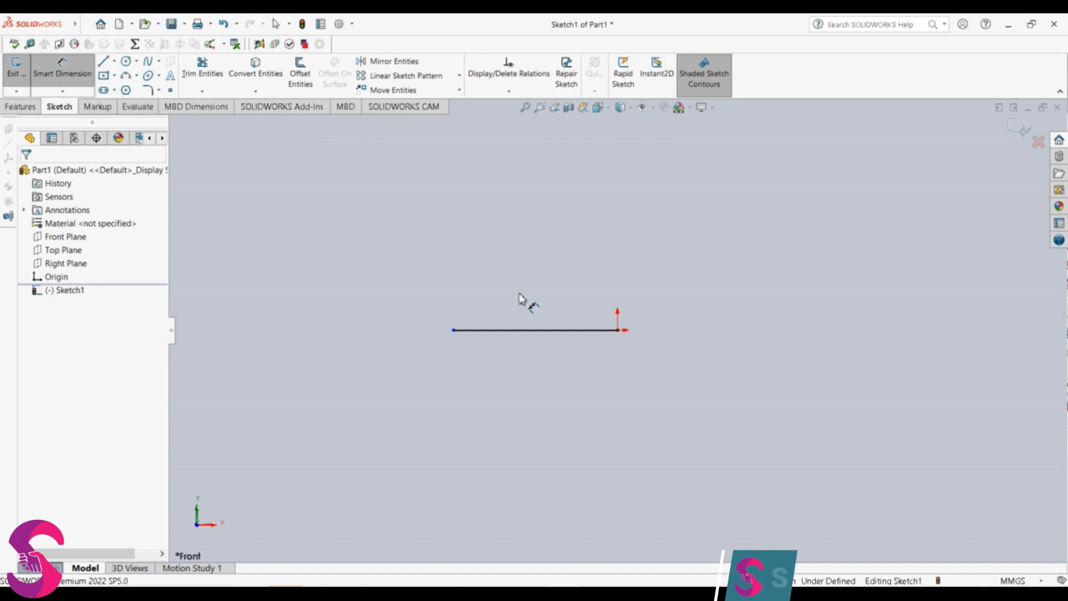
left_click(555, 331)
key("Escape")
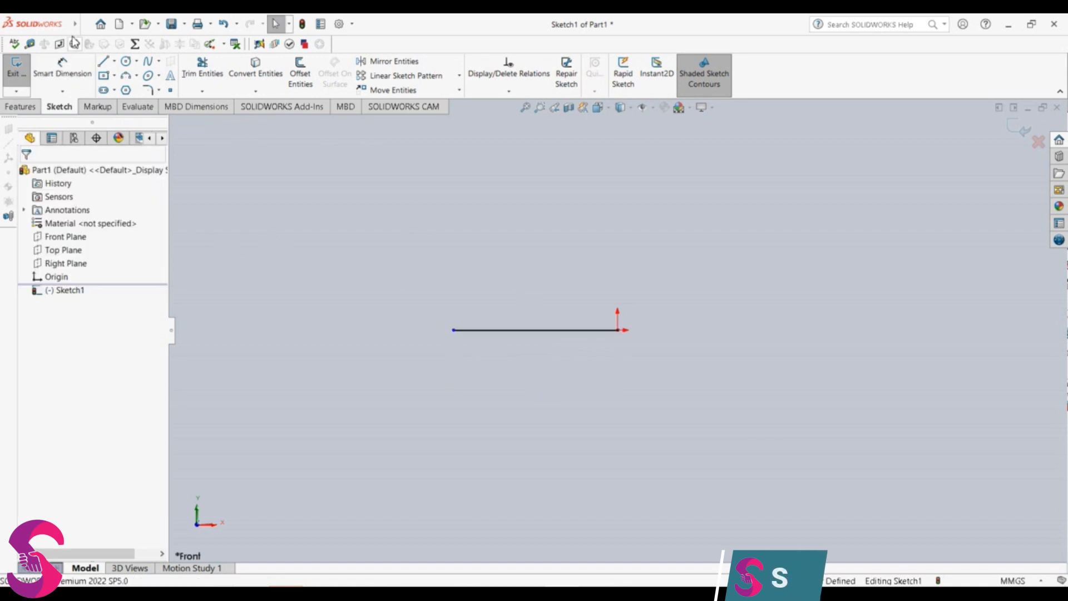
Step: Sketch a slanted line about 155 mm long, rising at about 154° from the horizontal line's free endpoint
left_click(104, 63)
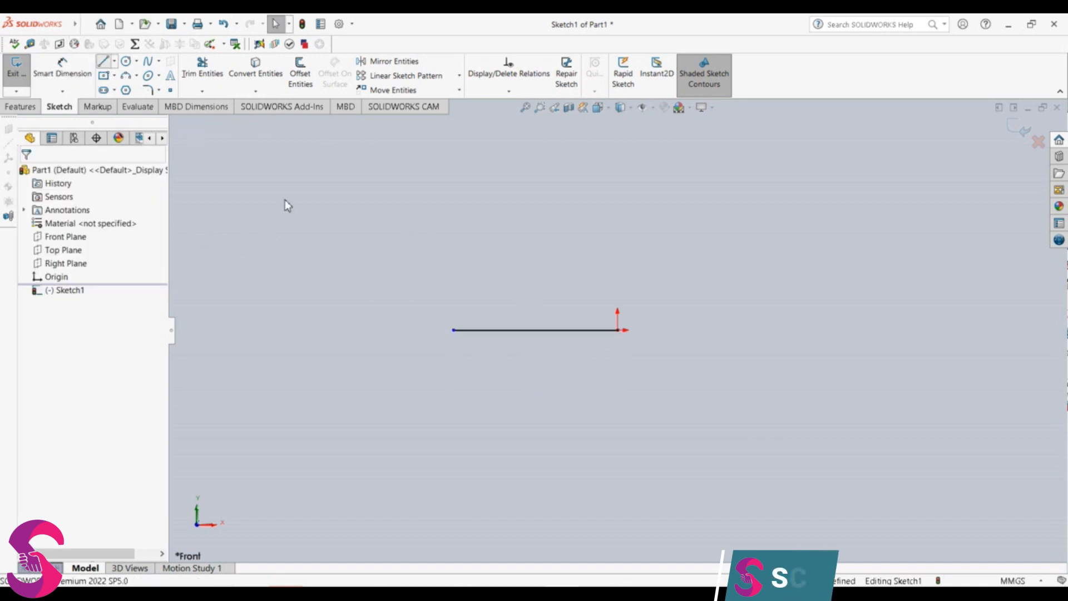
left_click(452, 331)
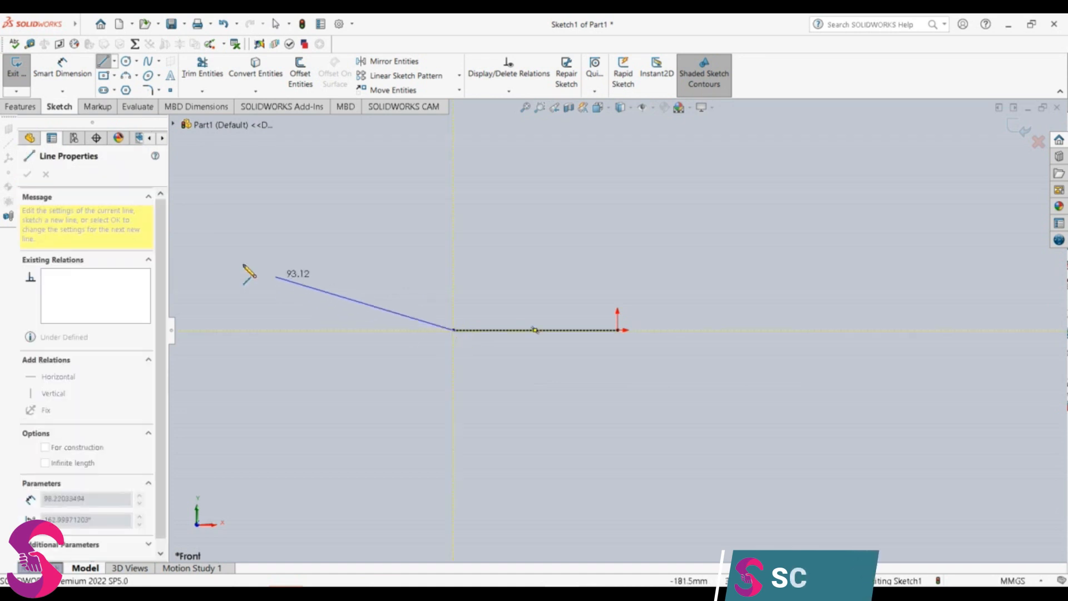
left_click(176, 195)
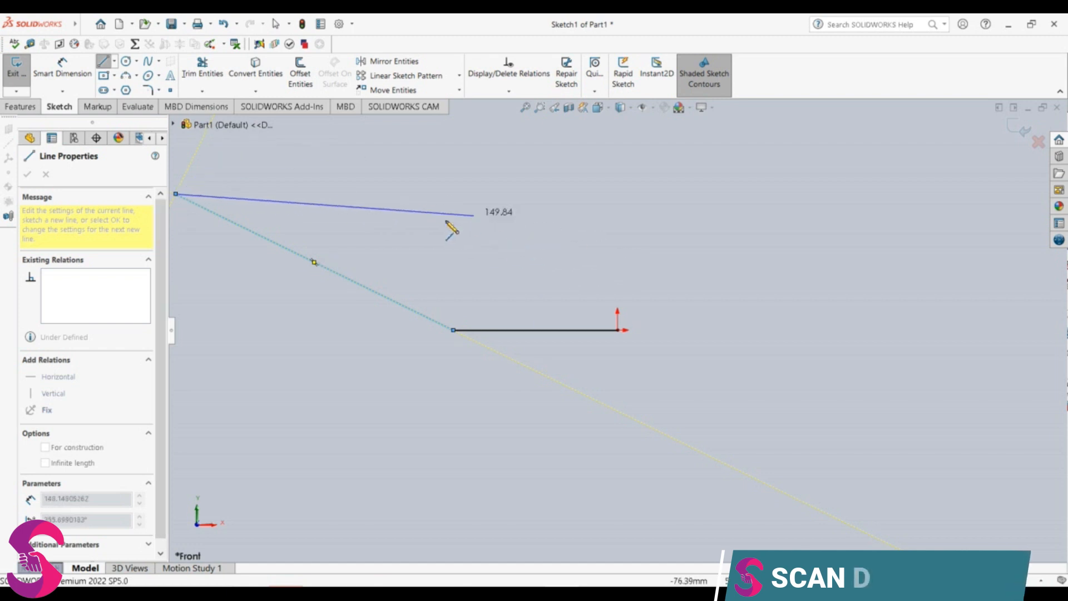
left_click(454, 330)
key("Escape")
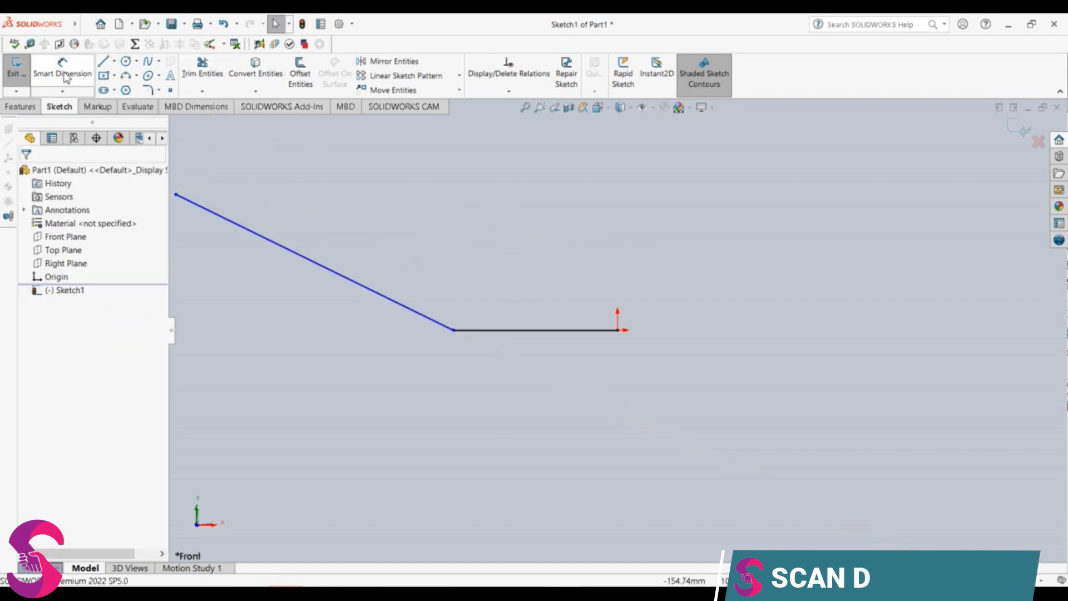
left_click(64, 75)
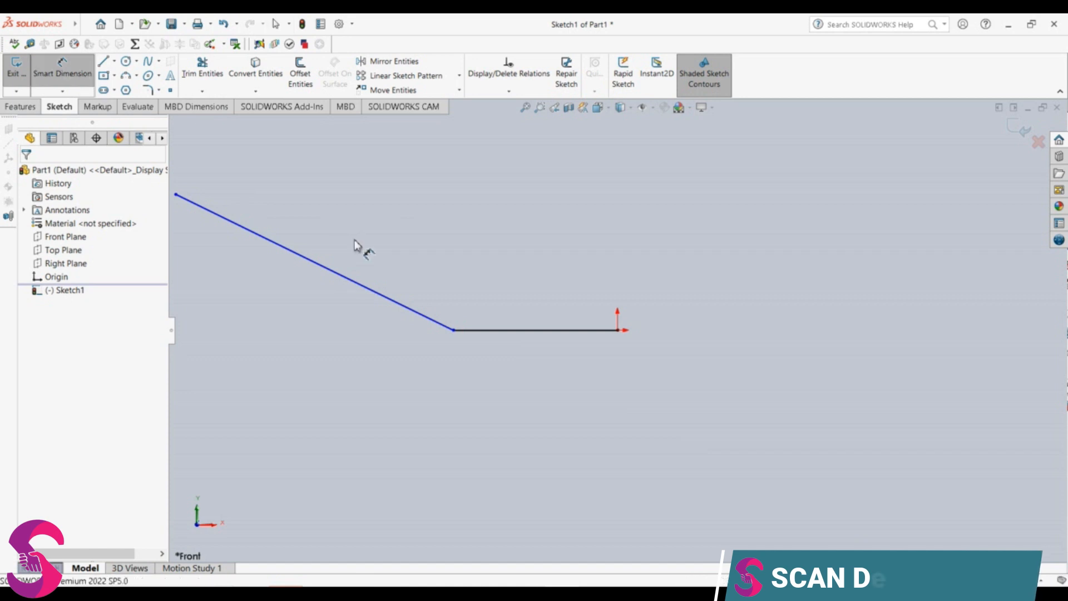
left_click(382, 295)
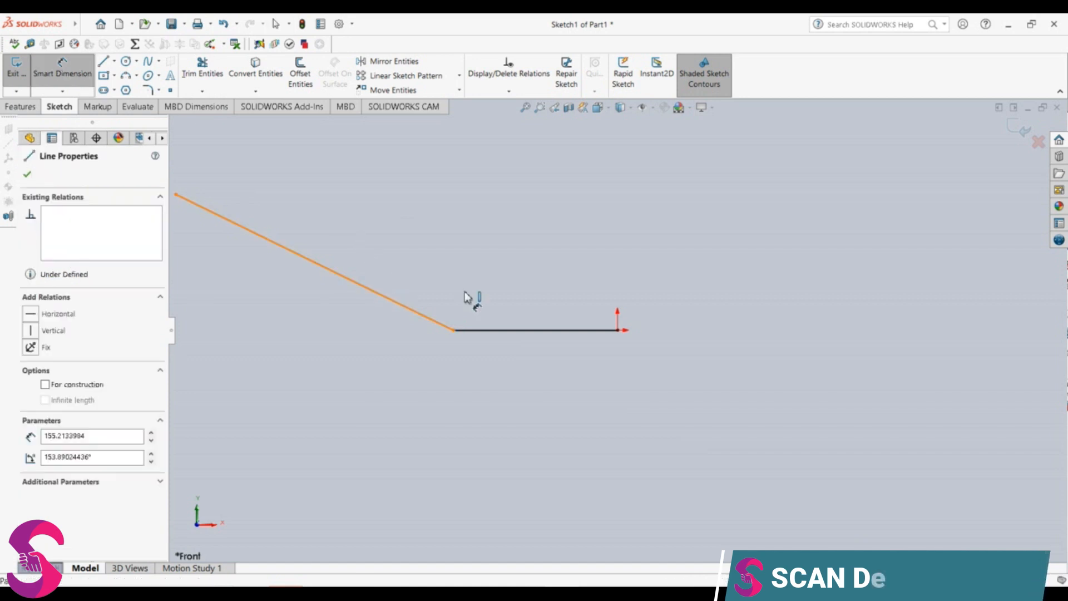
left_click(534, 331)
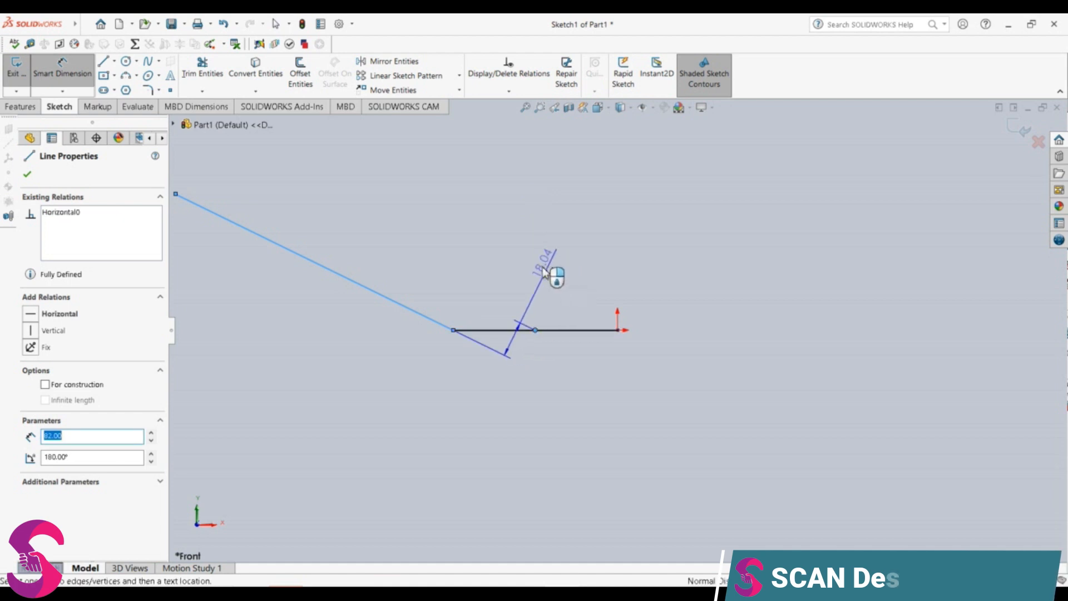
key("Escape")
left_click(89, 72)
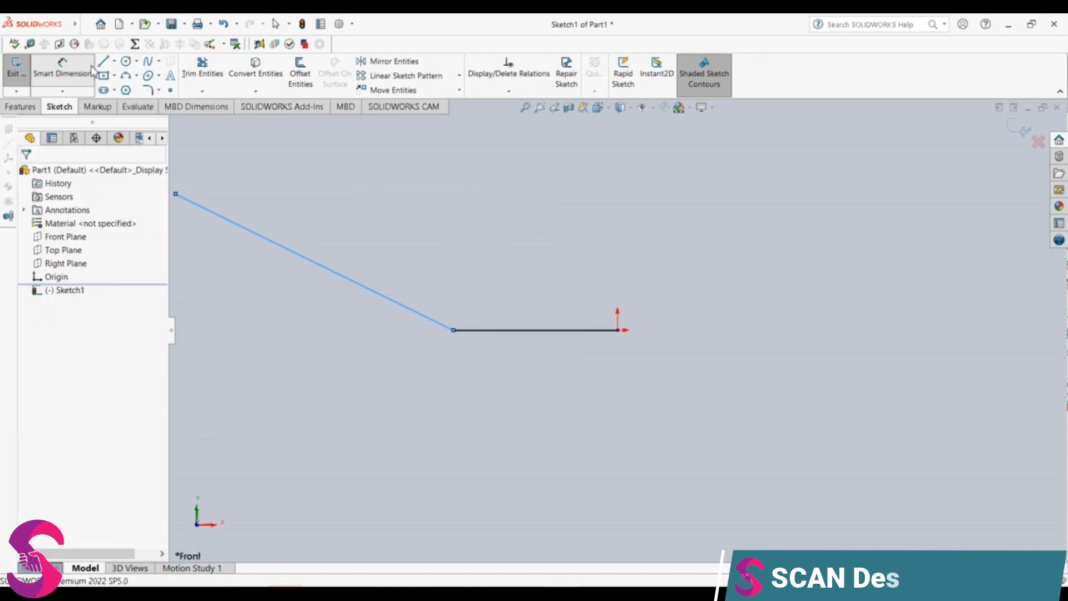
left_click(483, 332)
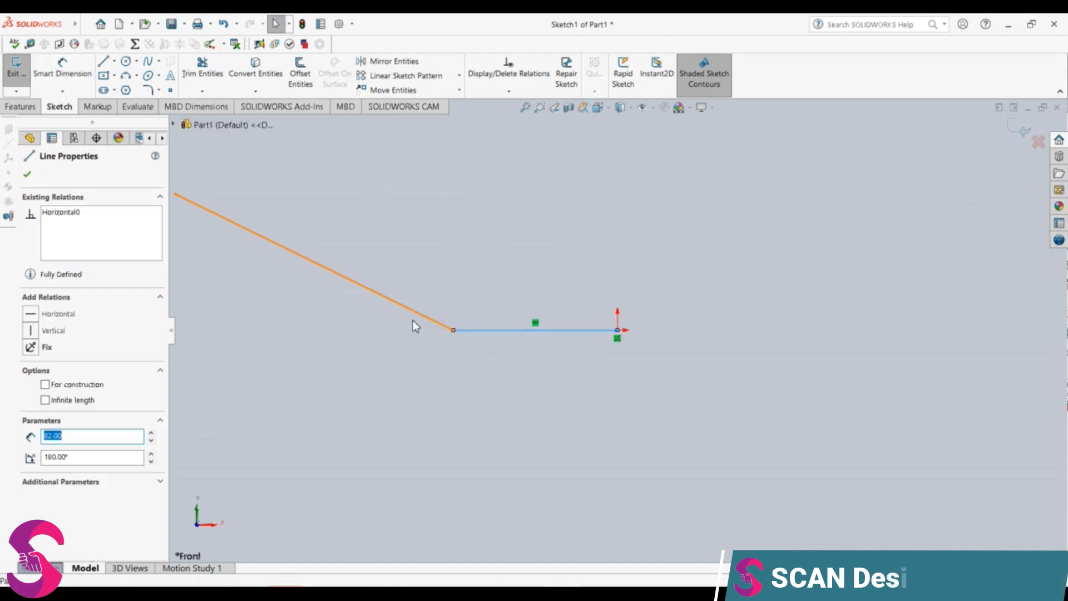
Step: Set the slanted line's angle to 140°
left_click(312, 261)
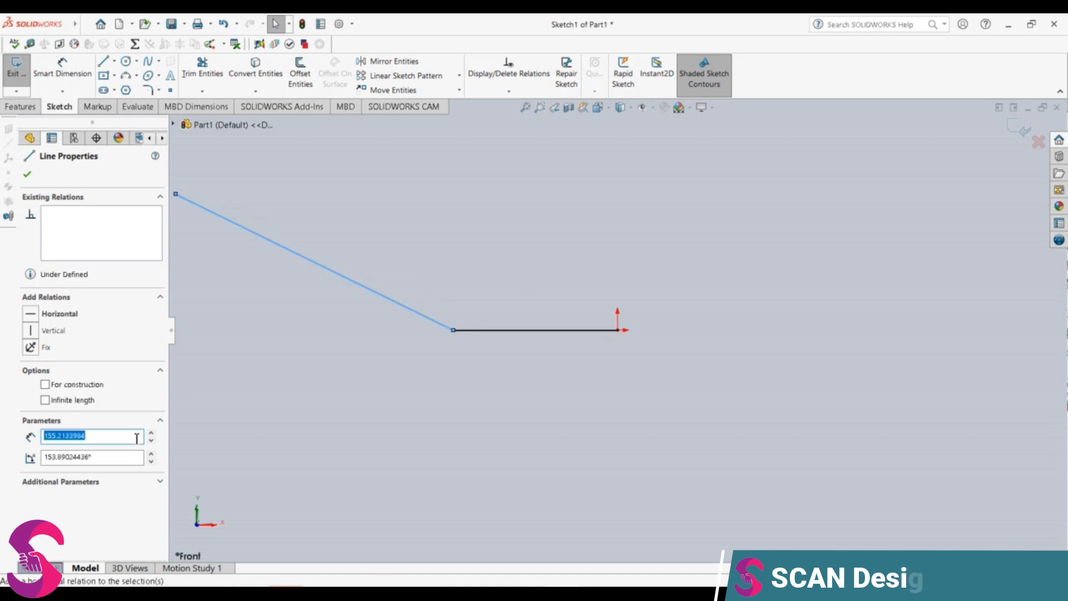
key("Tab")
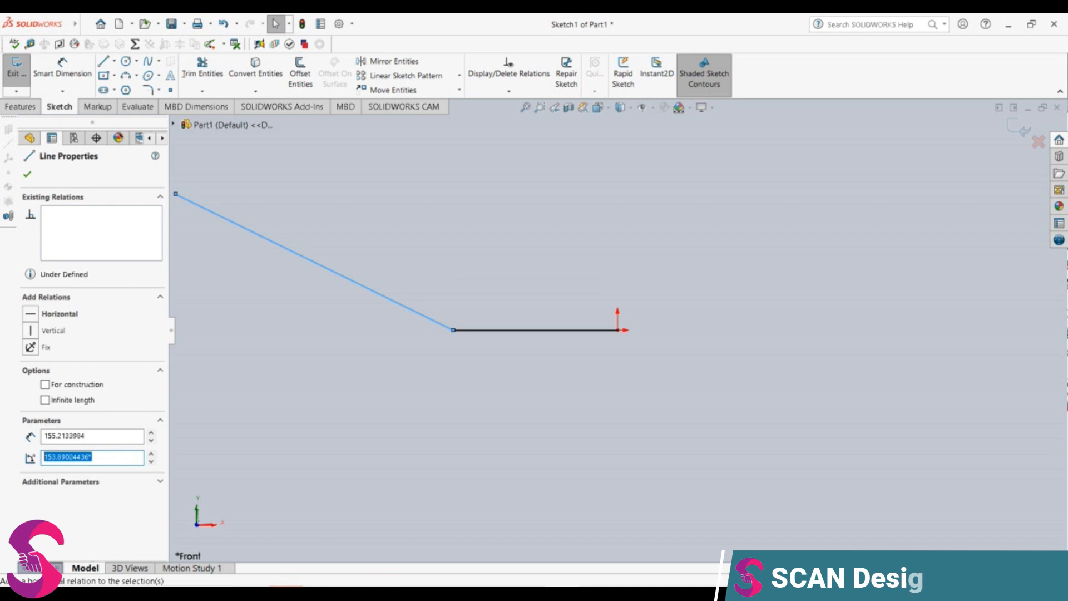
type("140")
key("Return")
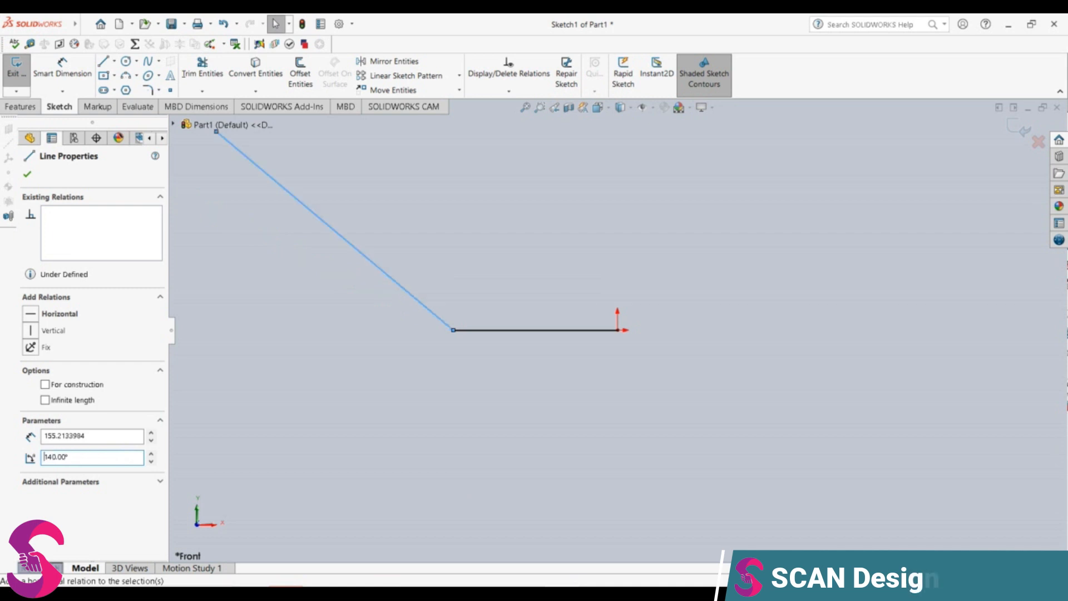
Step: Add a 140° angular dimension between the slanted line and the horizontal line
left_click(63, 70)
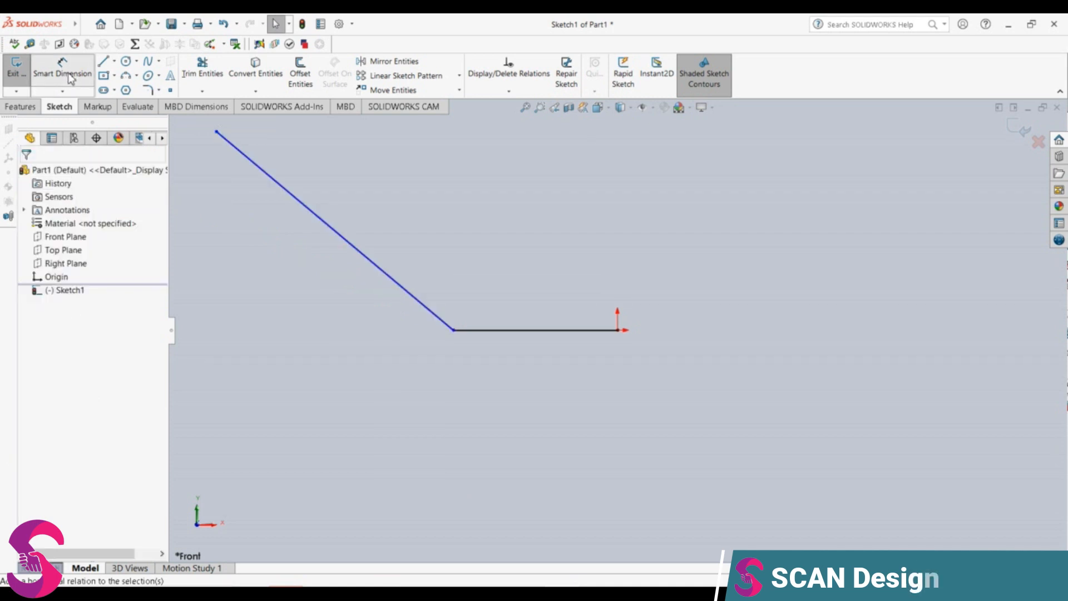
left_click(432, 312)
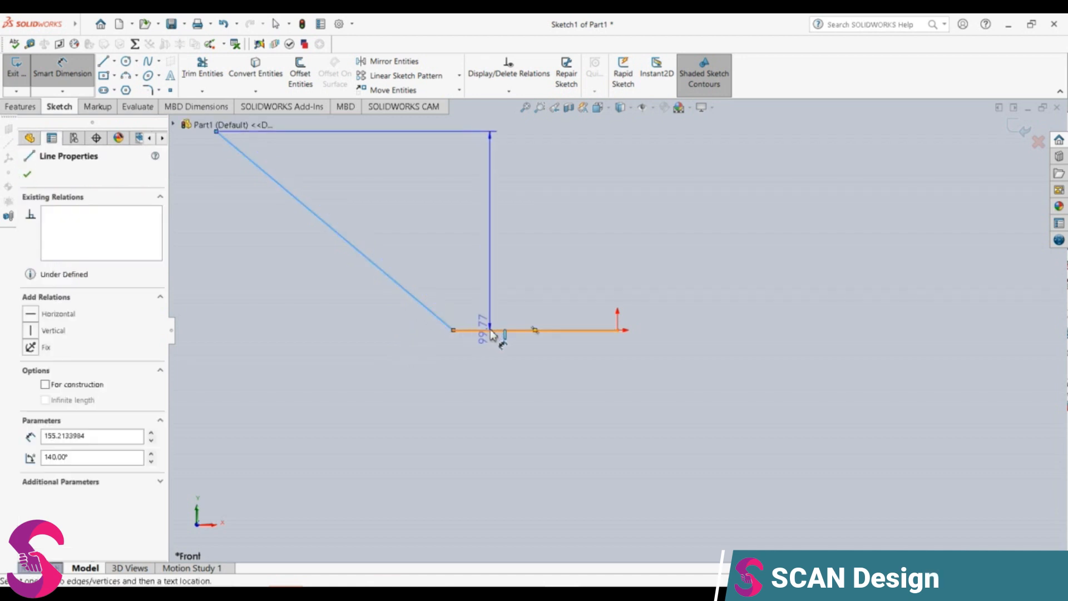
left_click(486, 330)
left_click(513, 303)
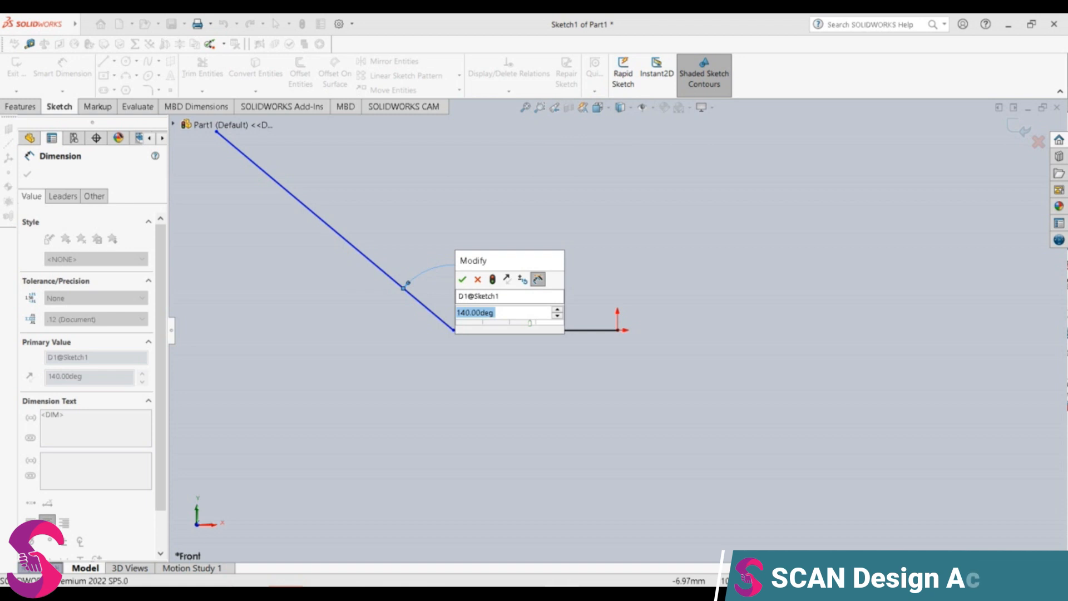
key("Return")
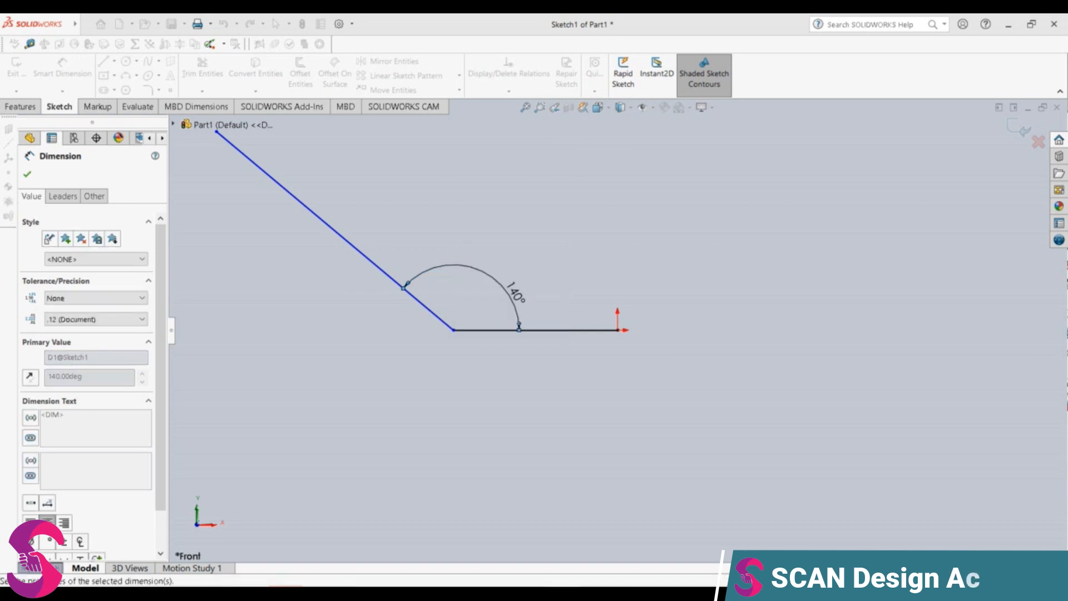
key("Escape")
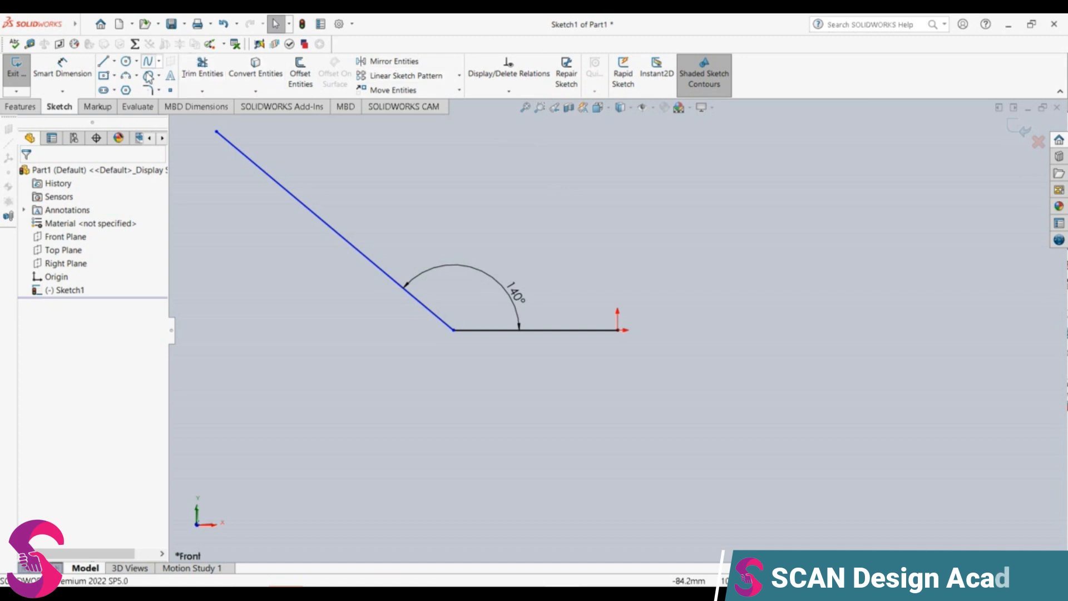
Step: Sketch a second horizontal line about 168 mm long from the origin, overlapping the first one and extending past the slanted line's lower end
left_click(109, 64)
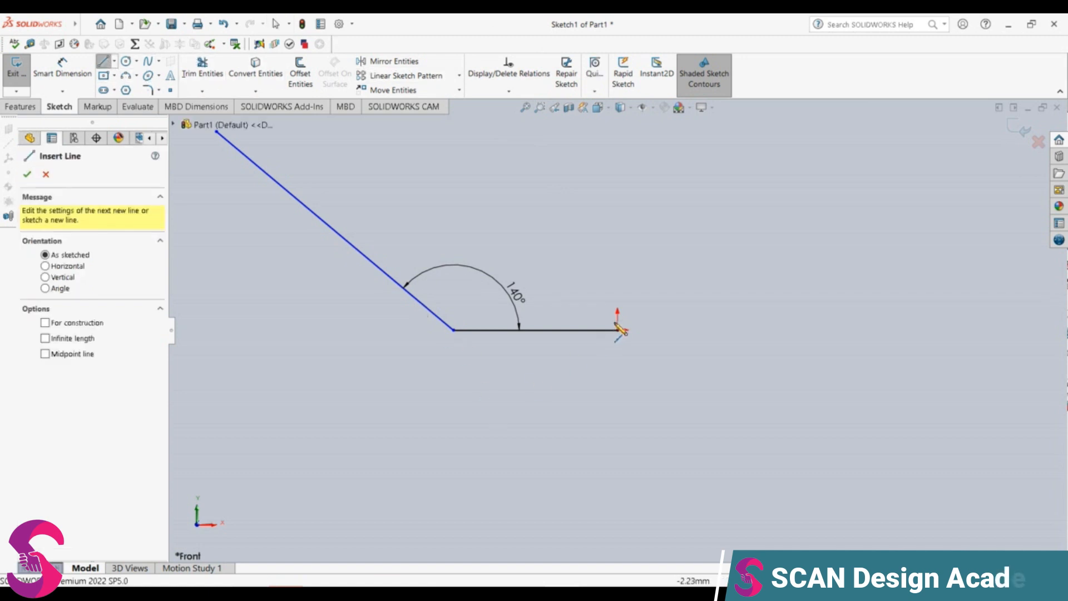
left_click(453, 331)
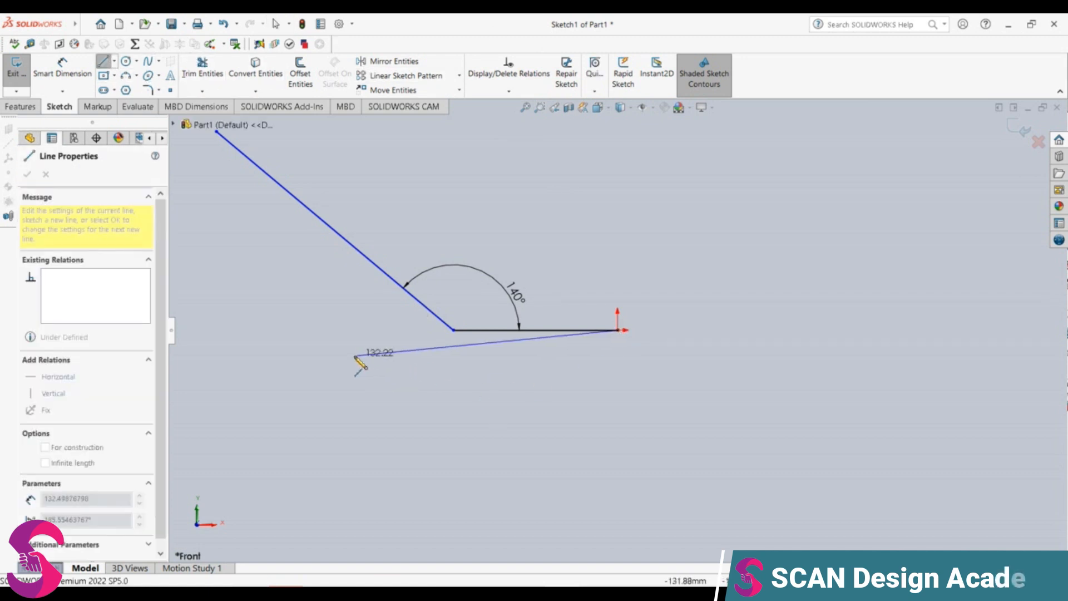
left_click(283, 331)
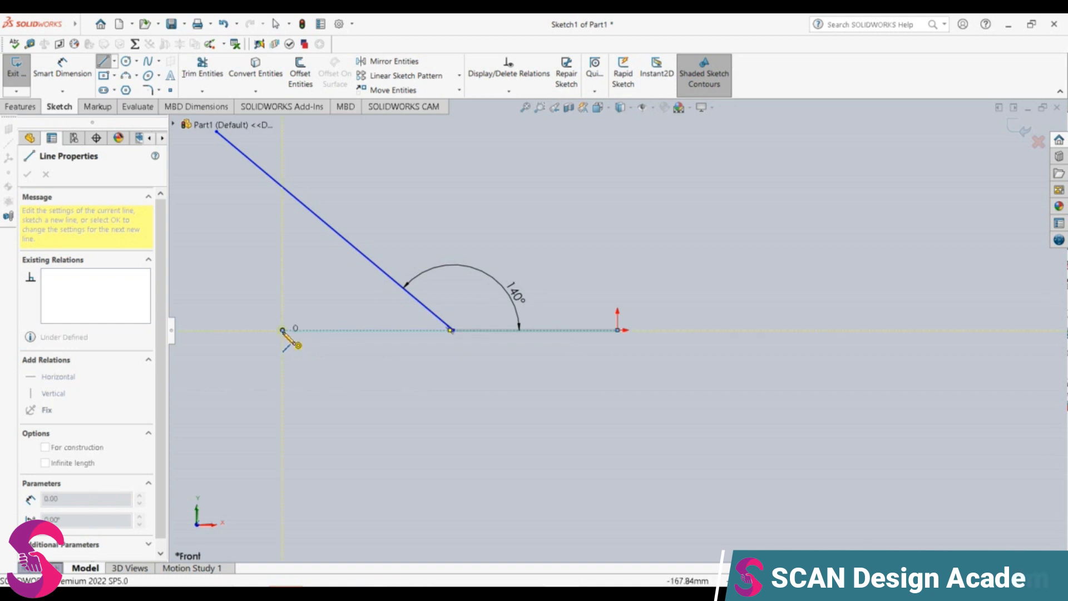
key("Escape")
Step: Set the second horizontal line's length to 132 mm
left_click(312, 331)
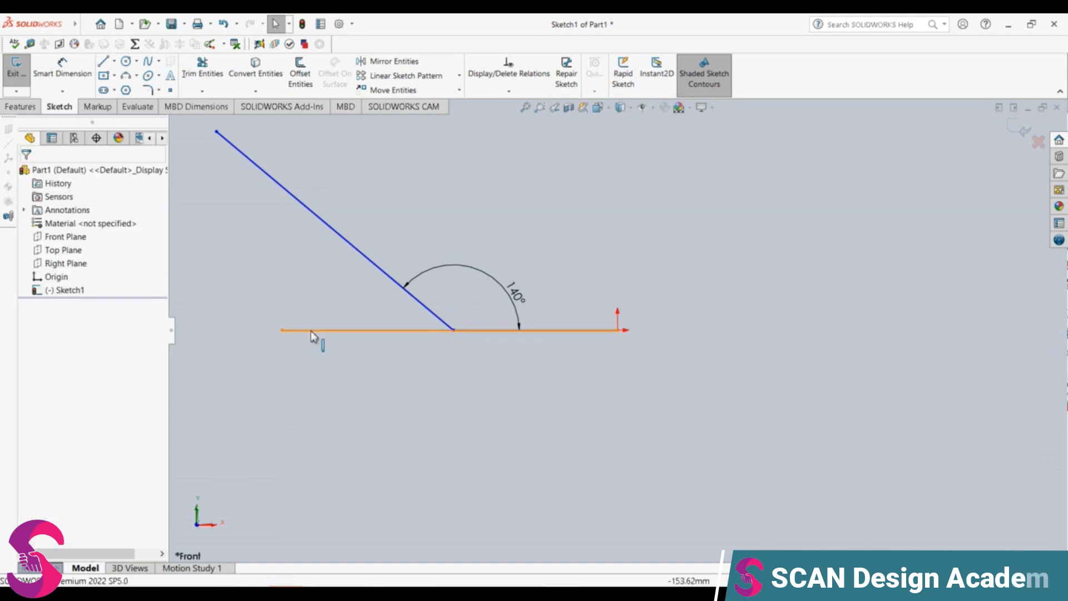
type("1")
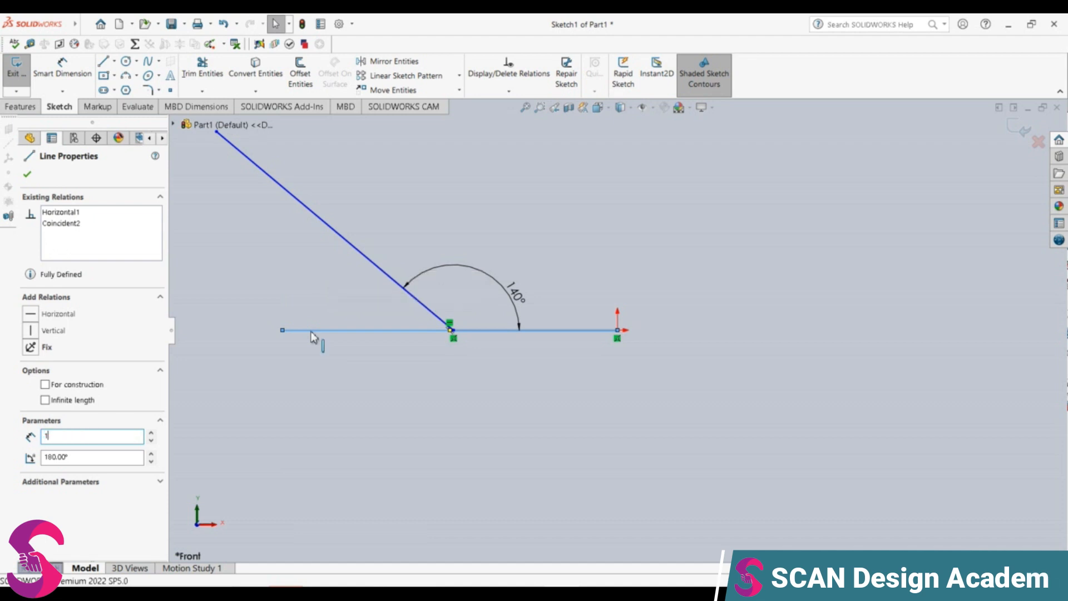
type("32")
key("Return")
left_click(310, 343)
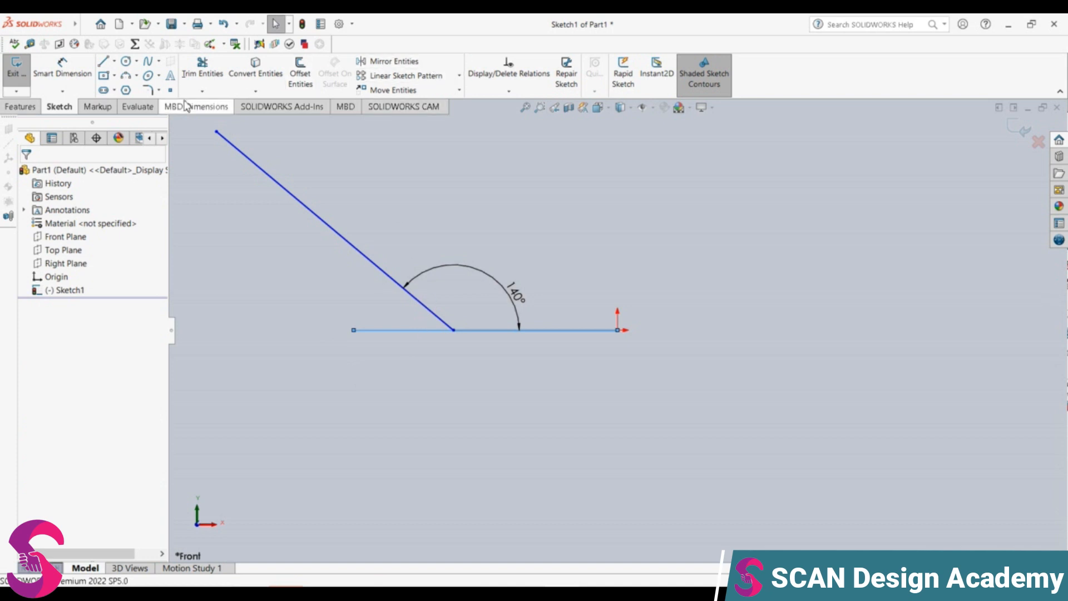
left_click(83, 77)
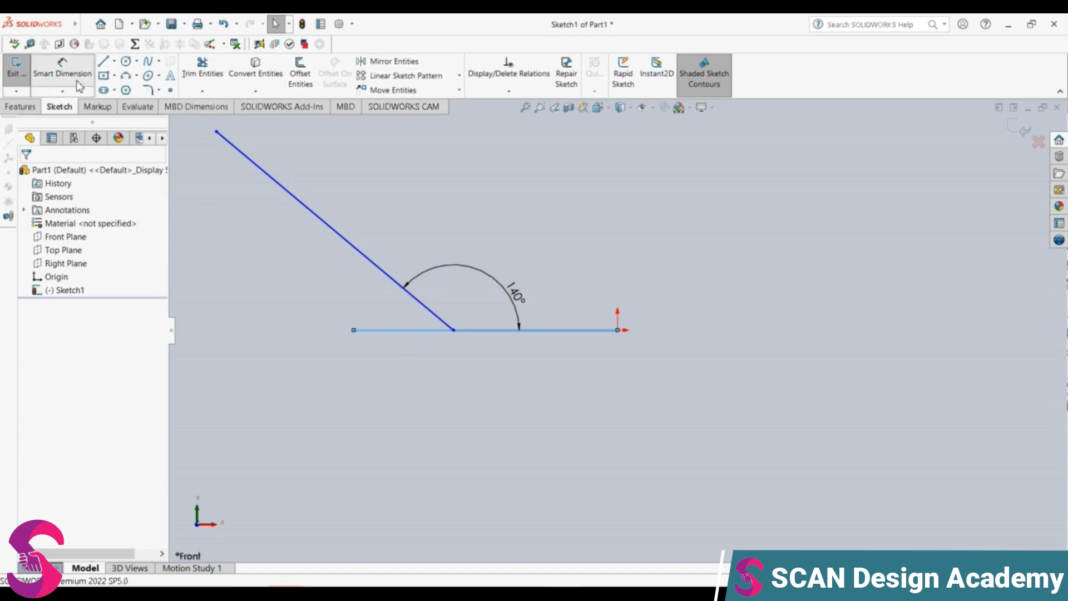
left_click(377, 332)
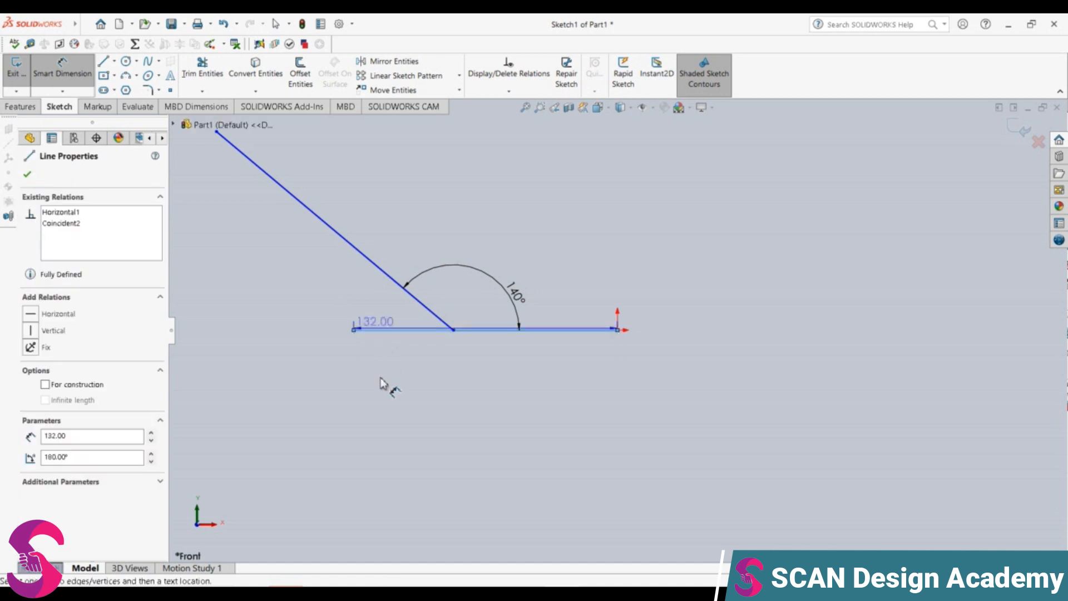
key("Escape")
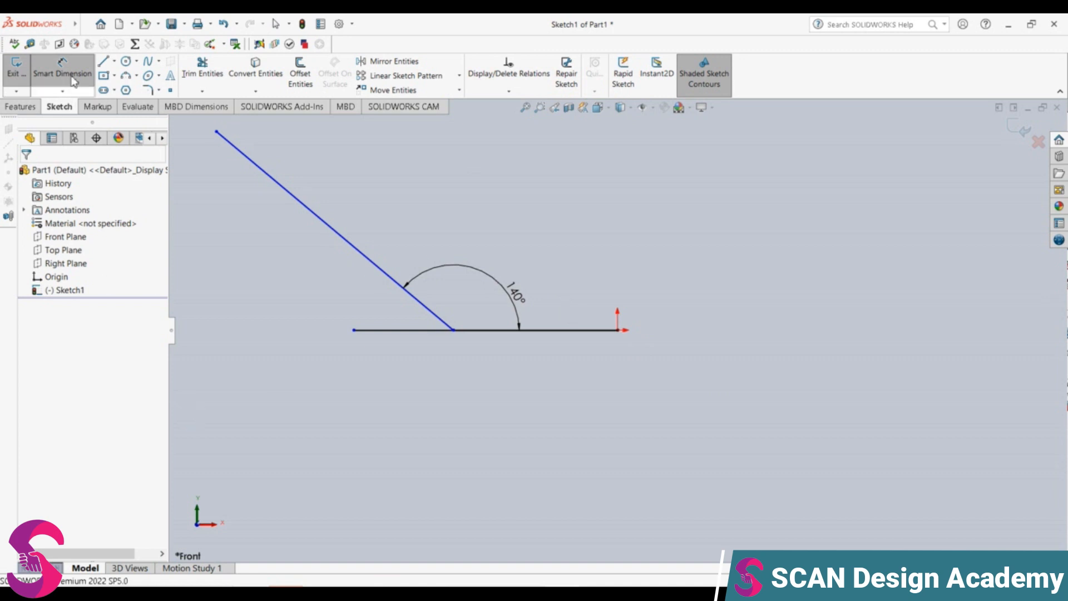
Step: Sketch a vertical line about 89 mm long upward from the left end of the 132 mm horizontal line
left_click(103, 61)
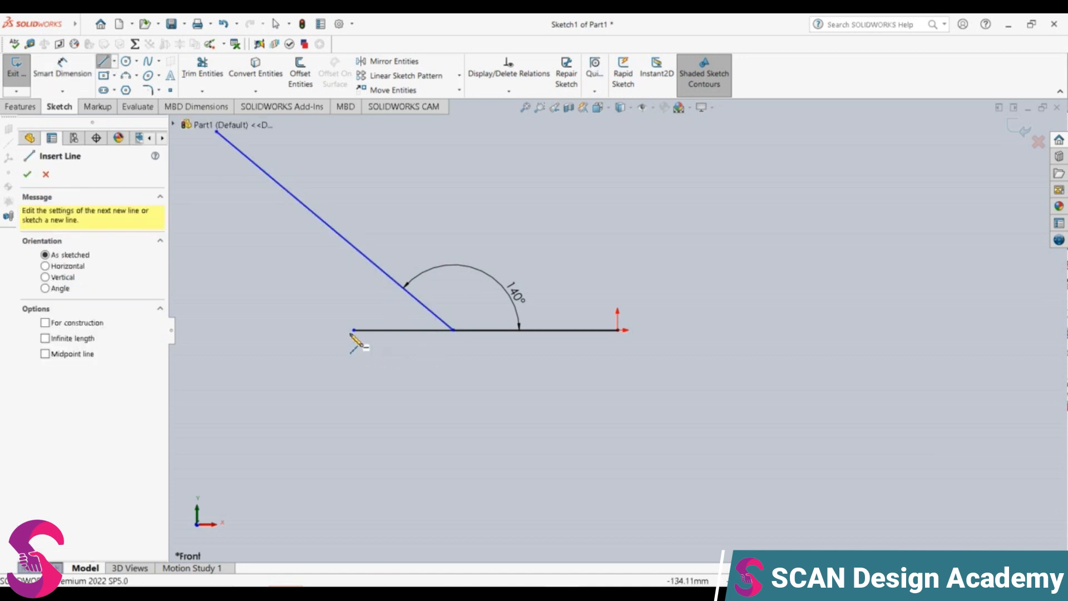
left_click(354, 331)
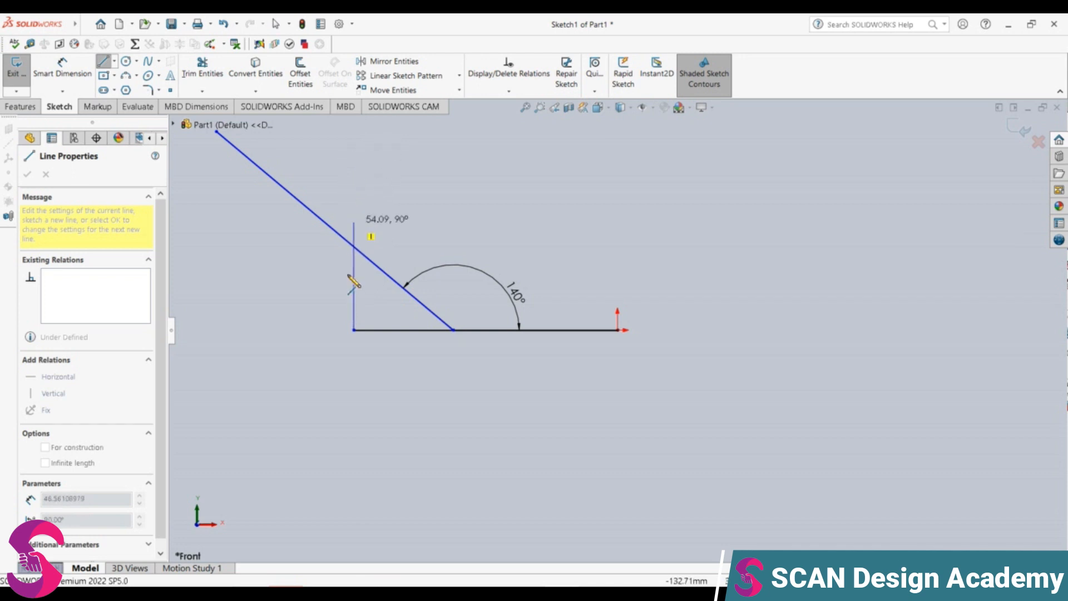
left_click(355, 153)
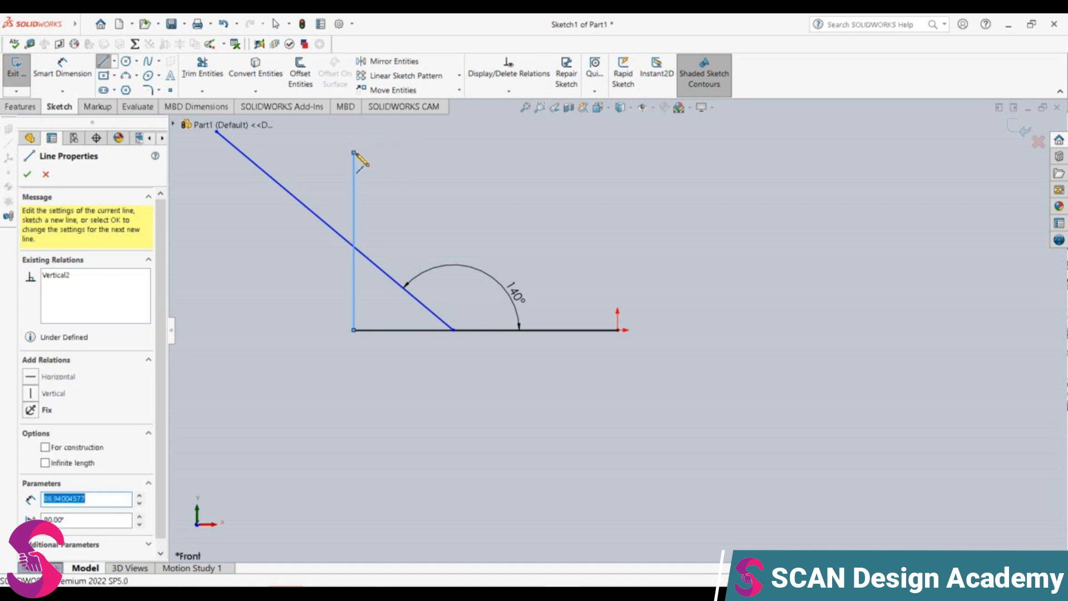
key("Escape")
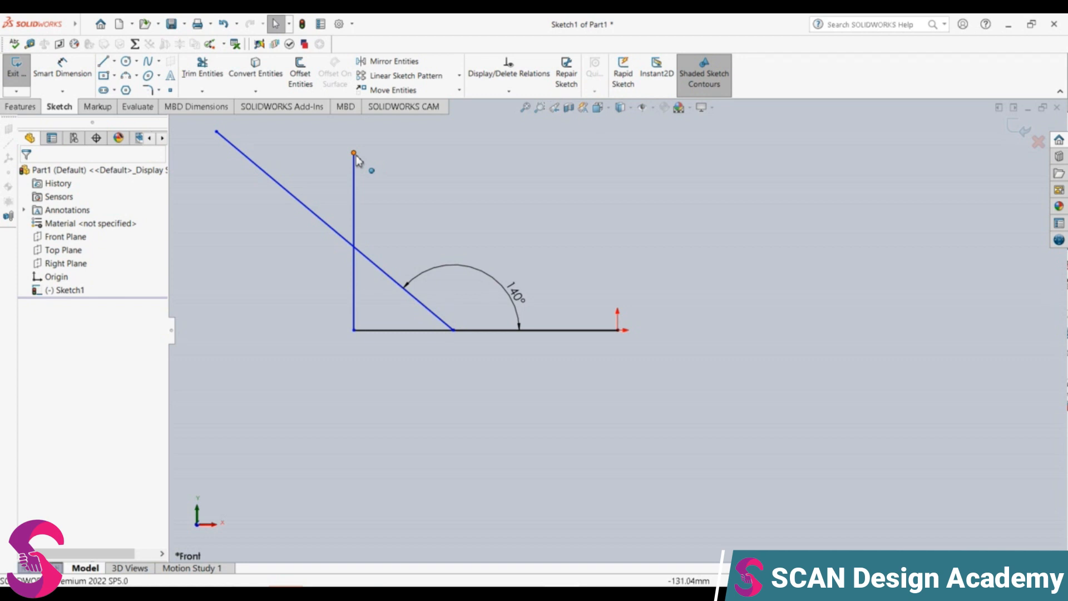
left_click(300, 72)
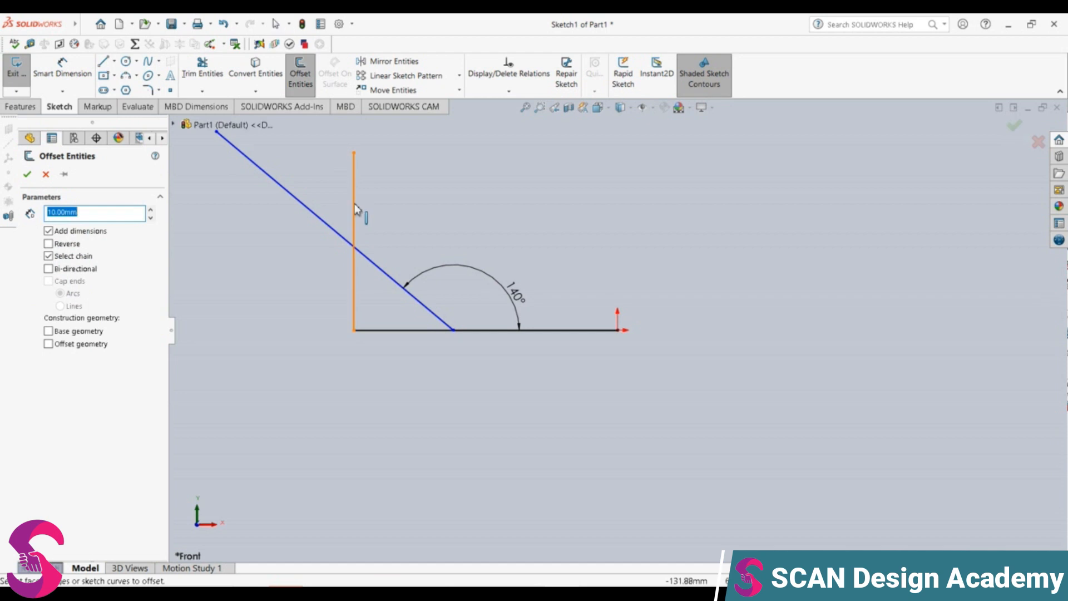
type("70")
left_click(356, 203)
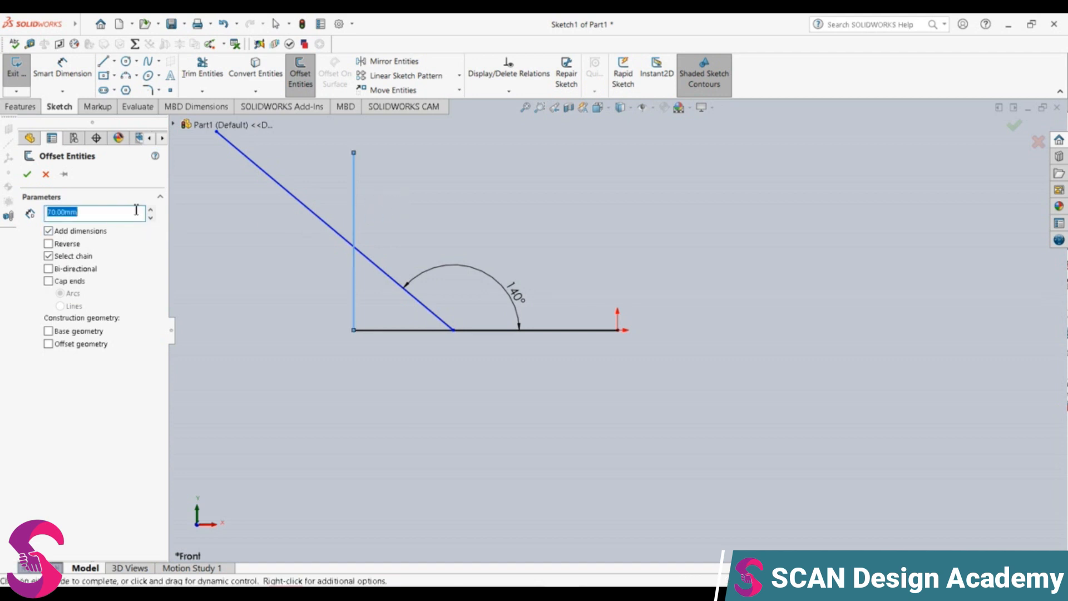
left_click(64, 246)
key("Escape")
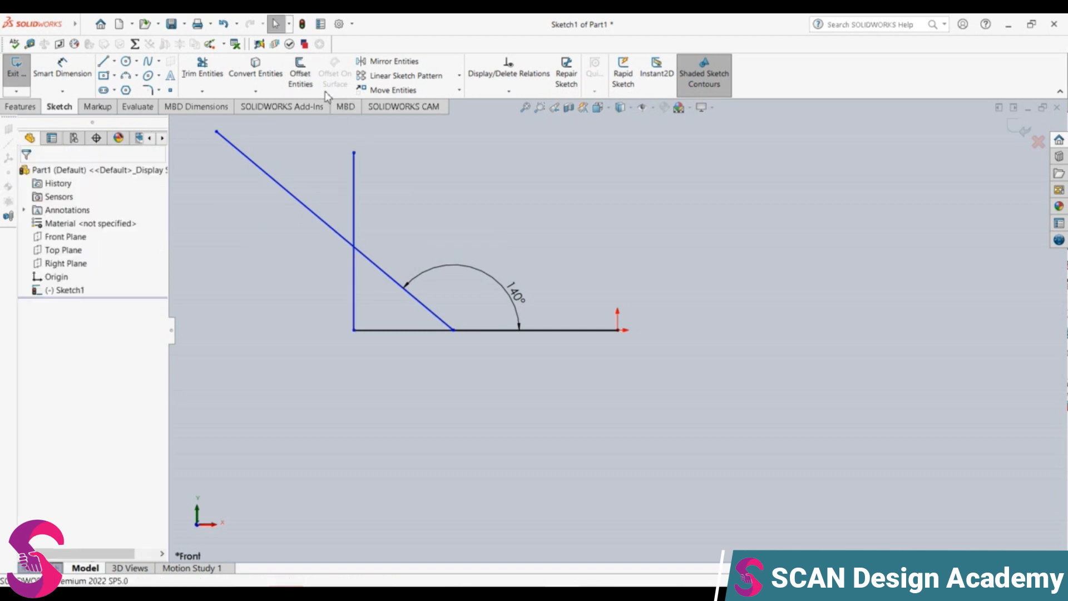
left_click(354, 207)
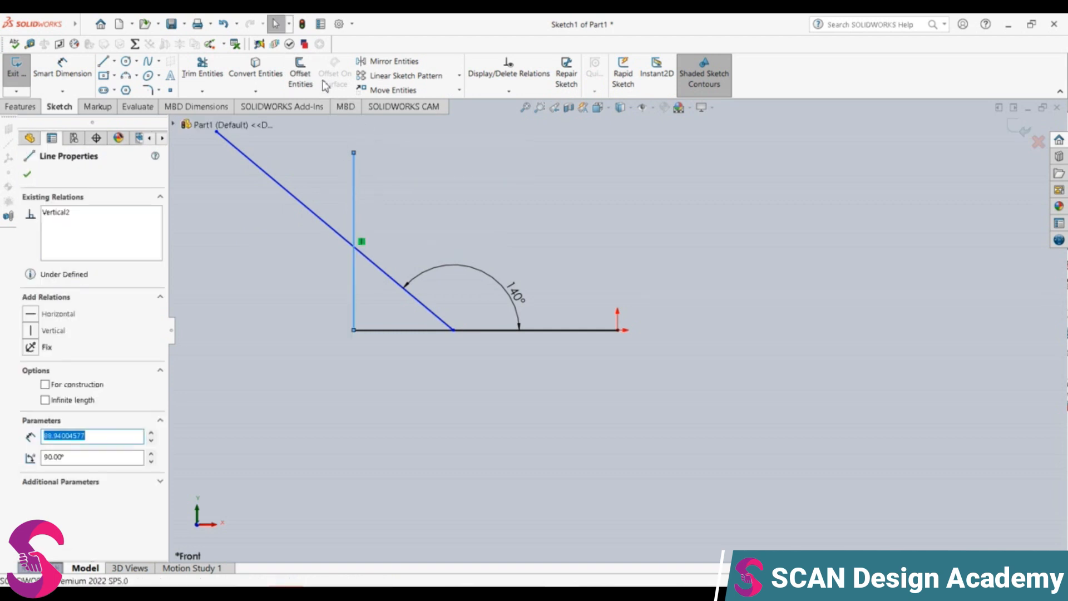
left_click(300, 75)
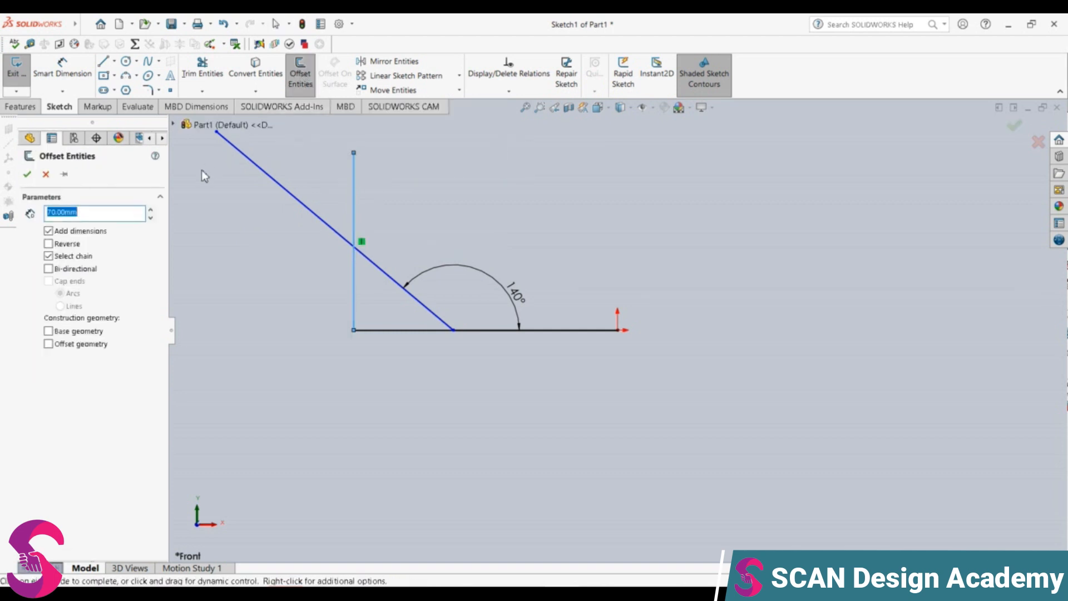
left_click(49, 256)
left_click(49, 244)
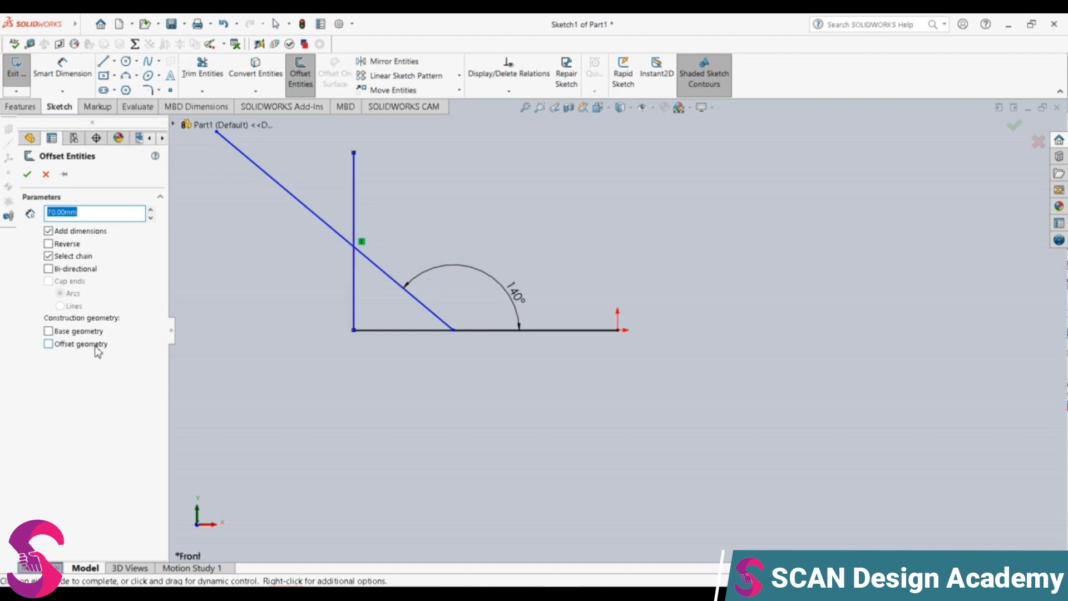
left_click(49, 332)
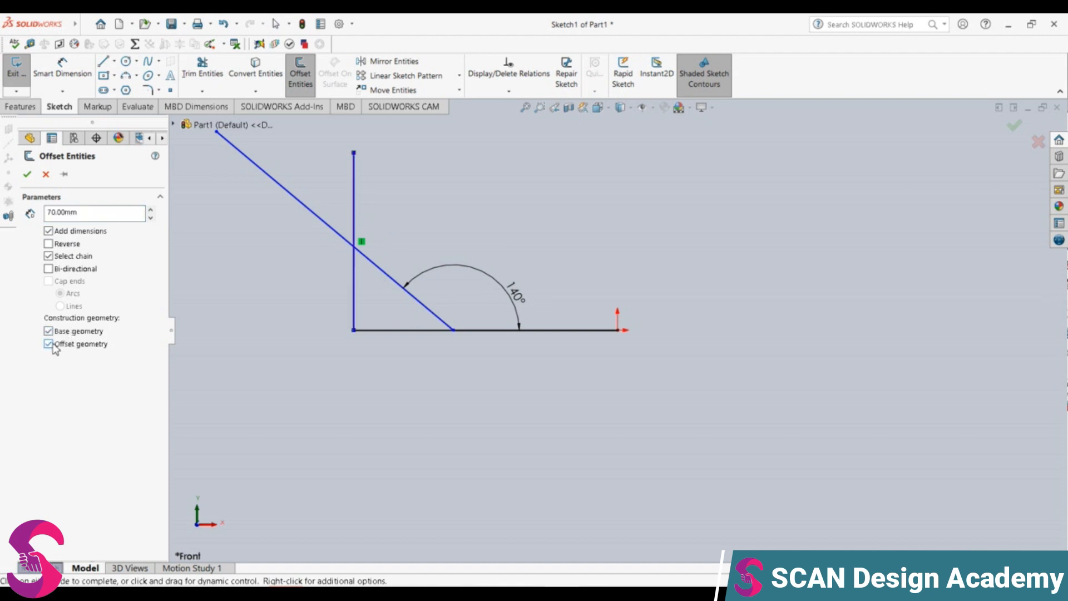
left_click(49, 331)
left_click(49, 344)
left_click(46, 175)
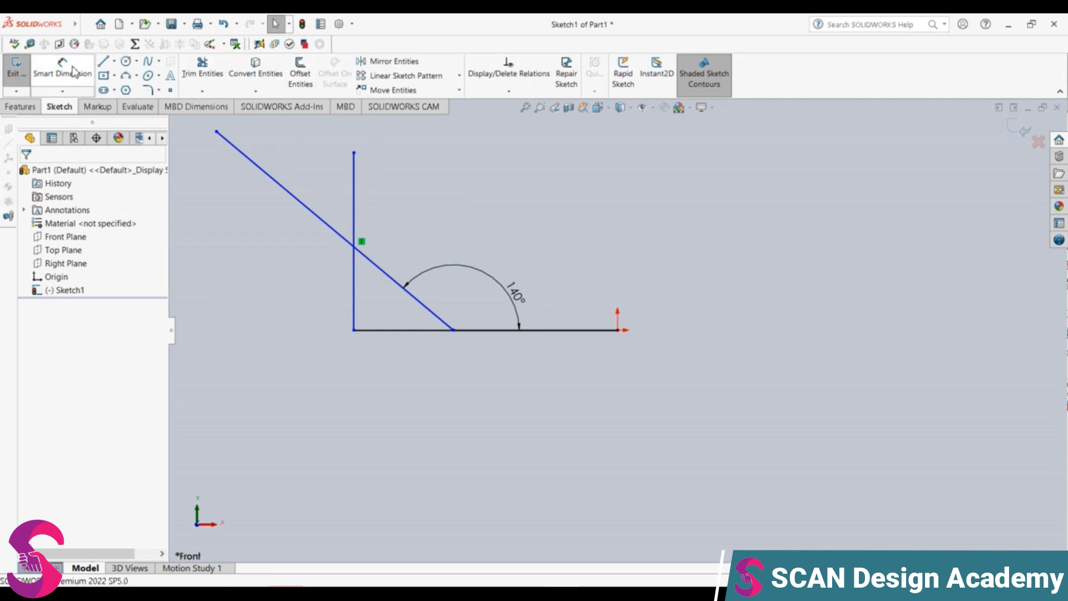
Step: Sketch a horizontal line about 41 mm long to the right from the vertical line's upper end
left_click(103, 61)
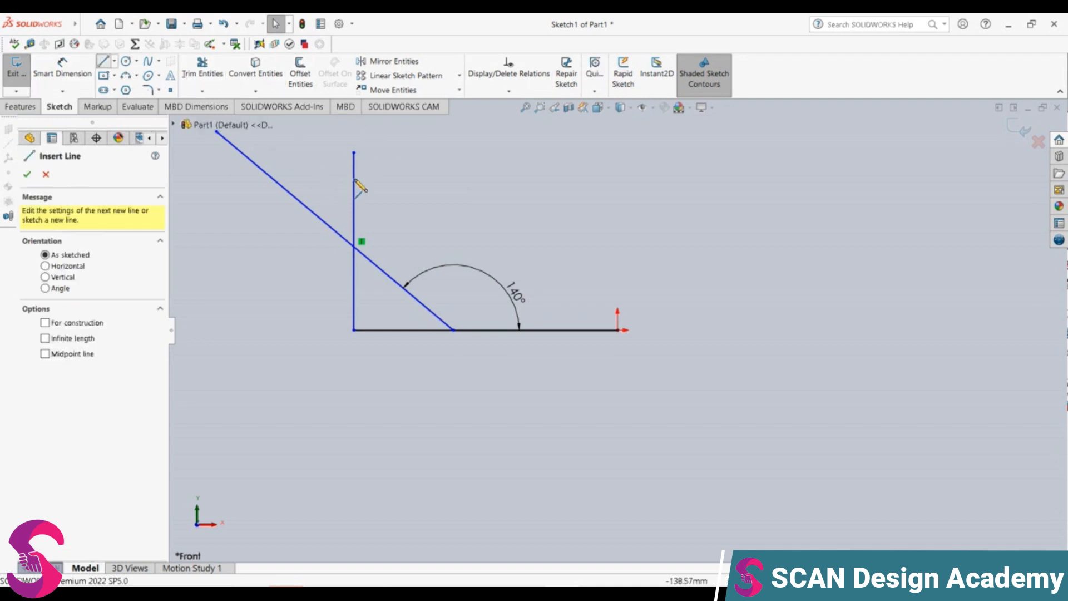
left_click(353, 152)
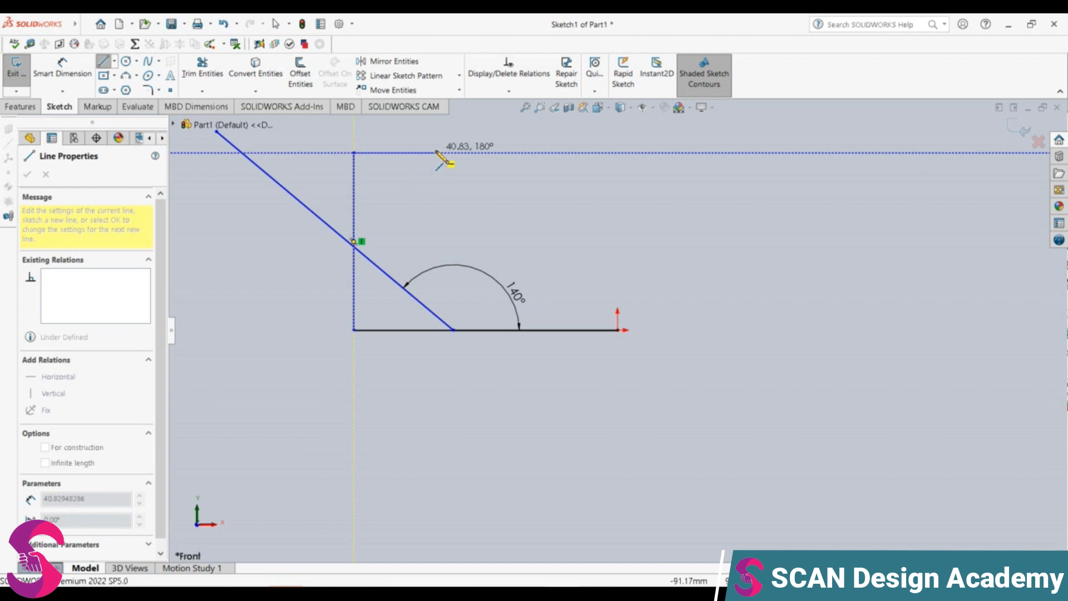
left_click(438, 152)
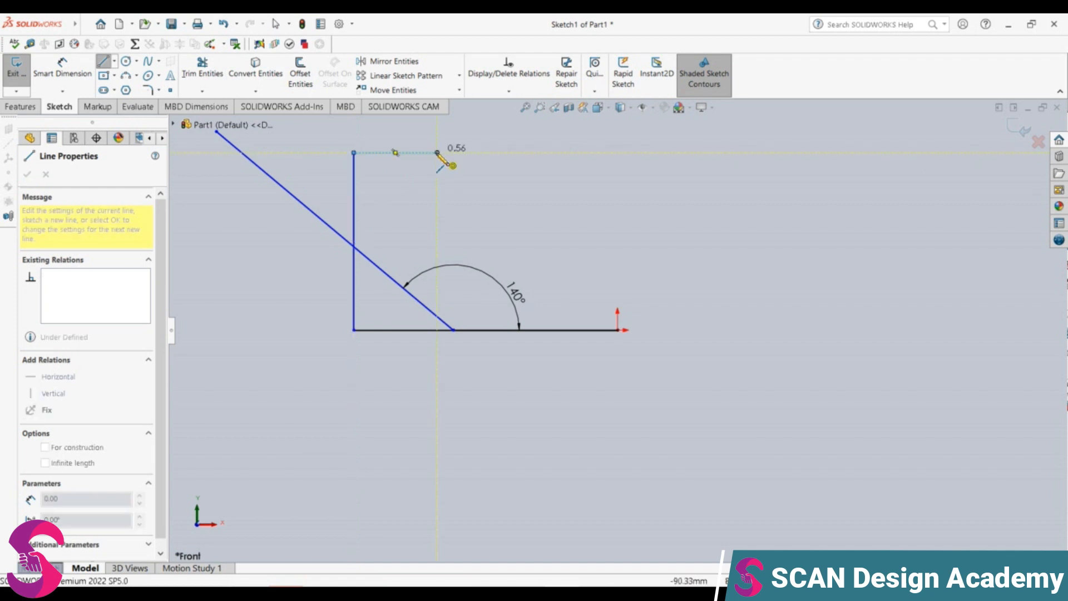
key("Escape")
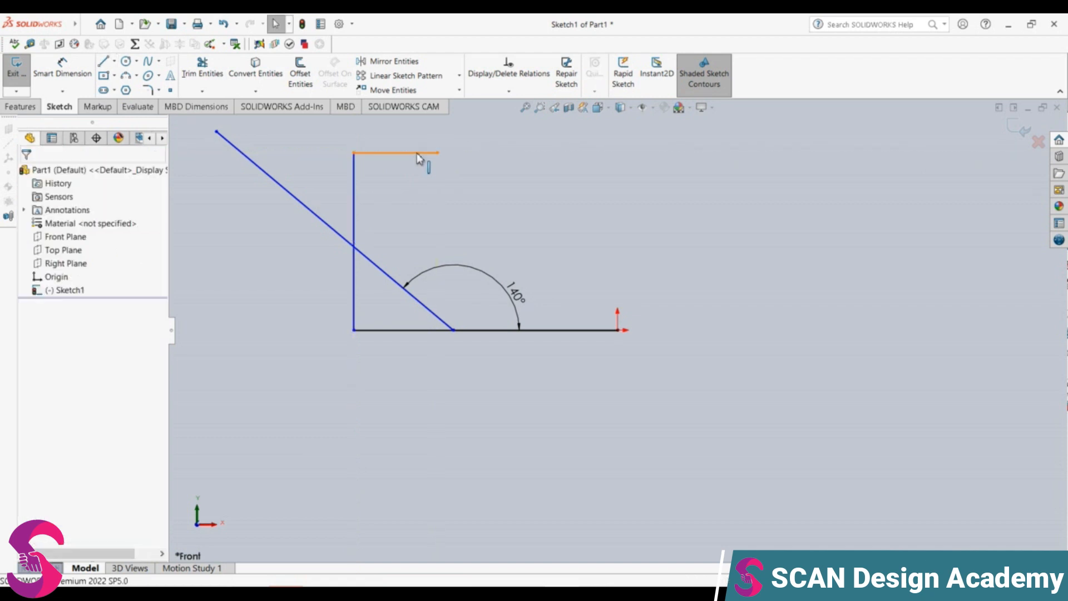
Step: Set the upper horizontal line's length to 70 mm
left_click(419, 159)
type("70")
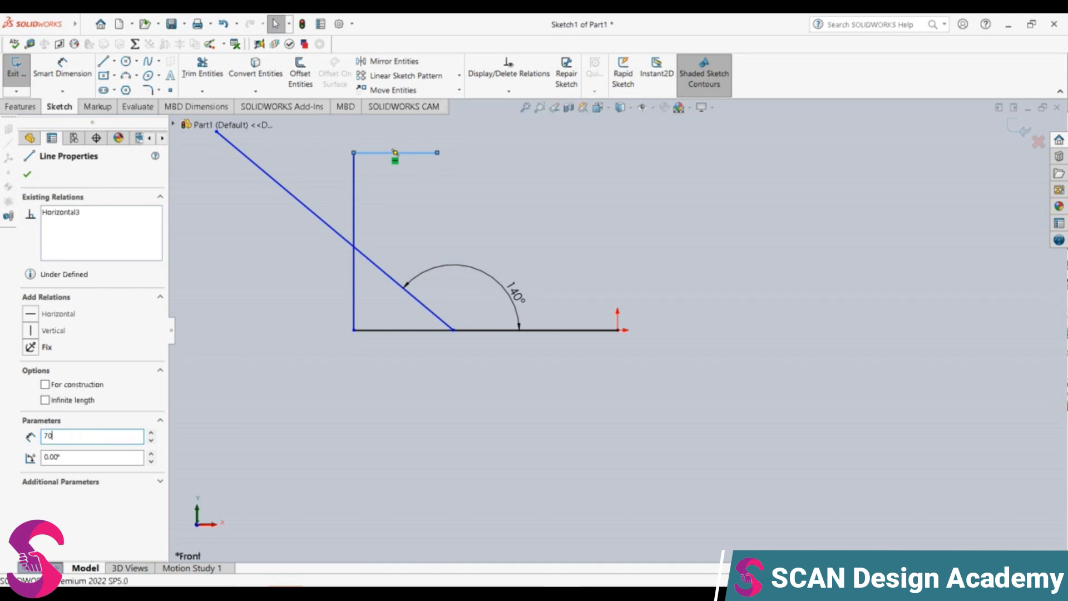
key("Return")
left_click(473, 178)
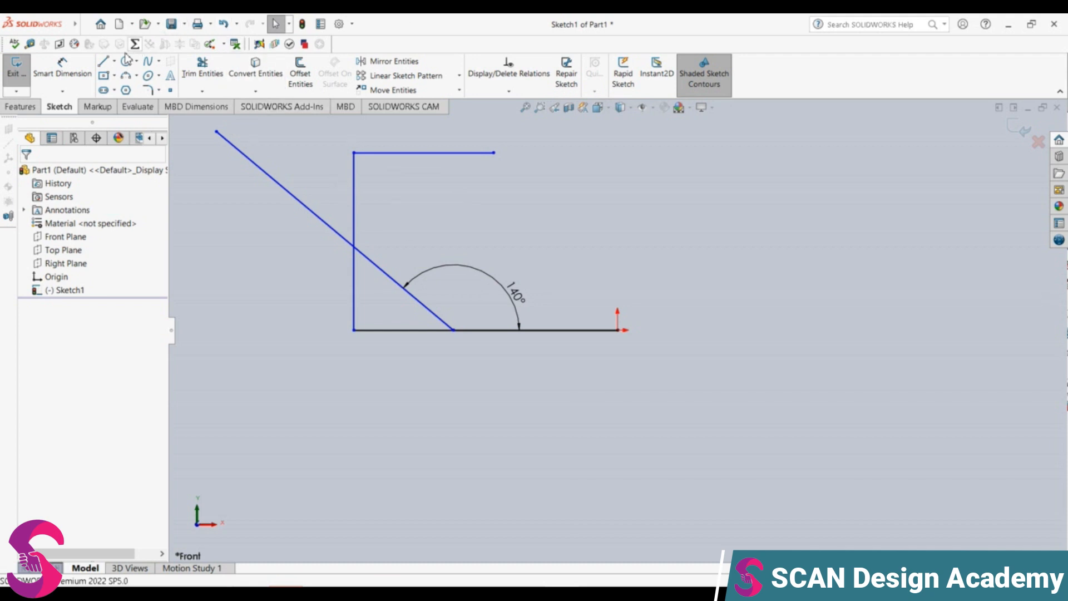
Step: Sketch a vertical line about 114 mm long downward from the right end of the 70 mm line, crossing the base line
left_click(104, 61)
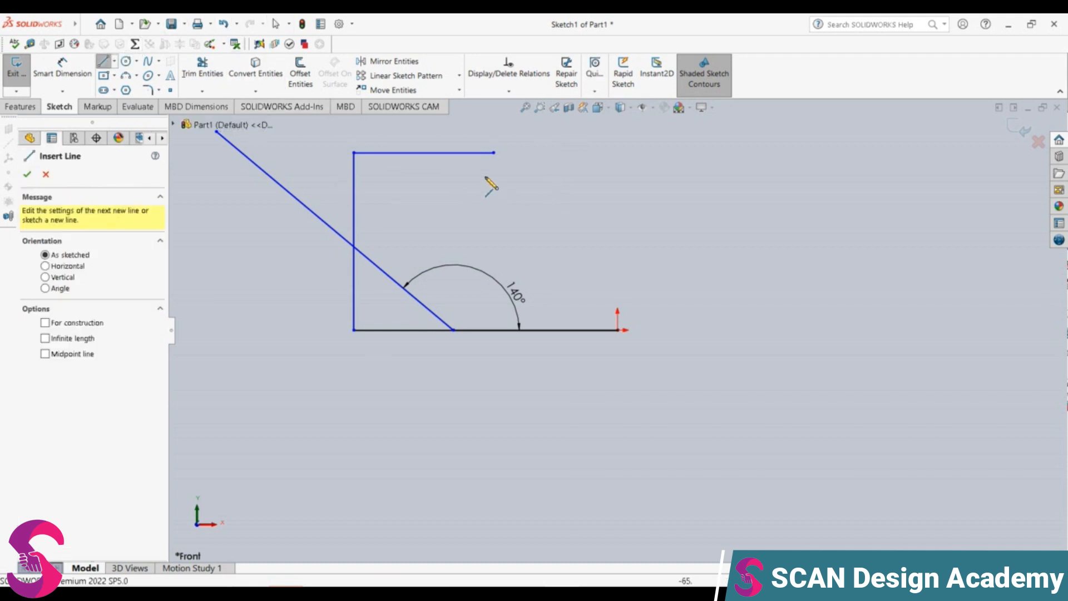
left_click(494, 152)
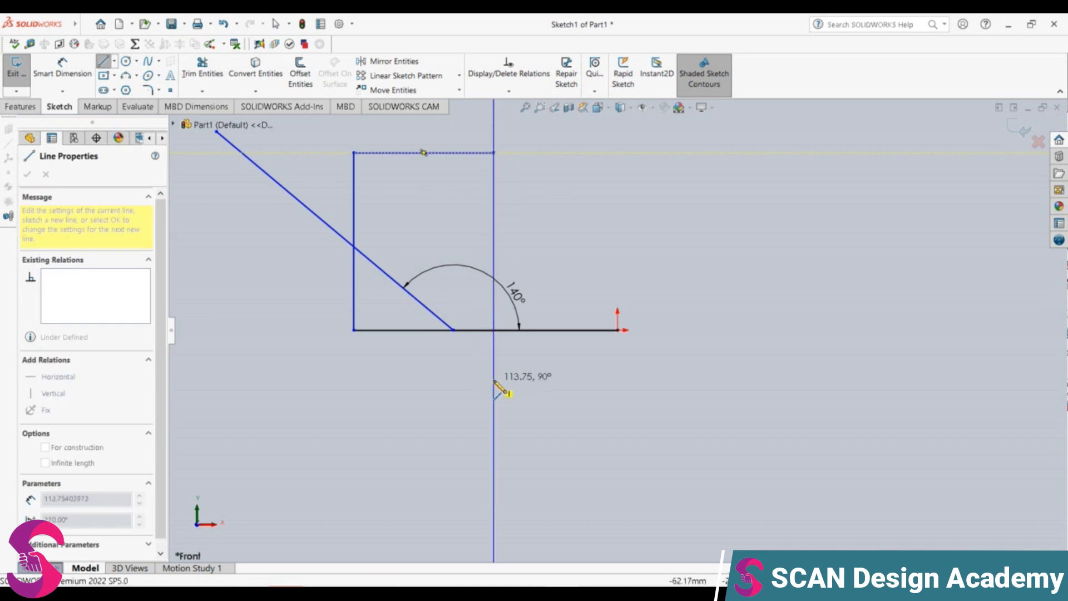
left_click(494, 384)
key("Escape")
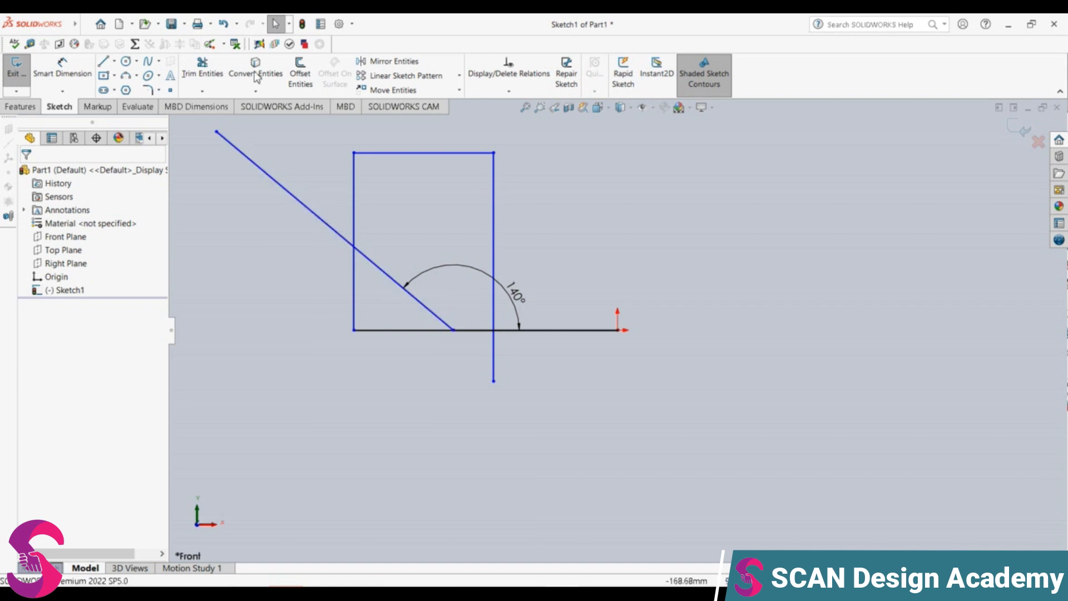
Step: Sketch a horizontal line about 29 mm long to the right from the intersection of the slanted line and the left vertical line
left_click(102, 61)
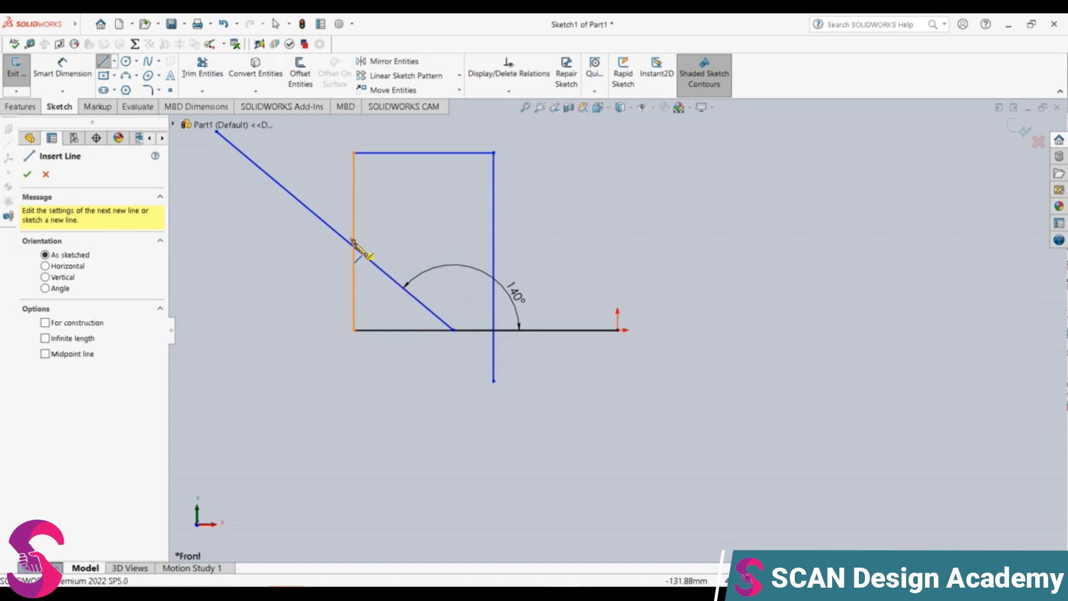
left_click(354, 247)
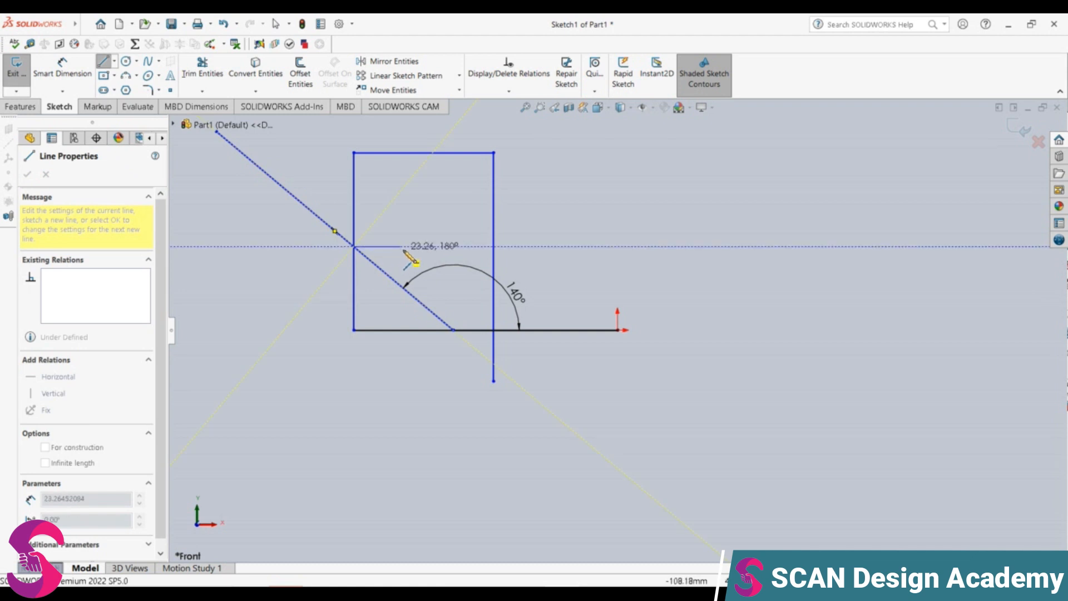
left_click(413, 246)
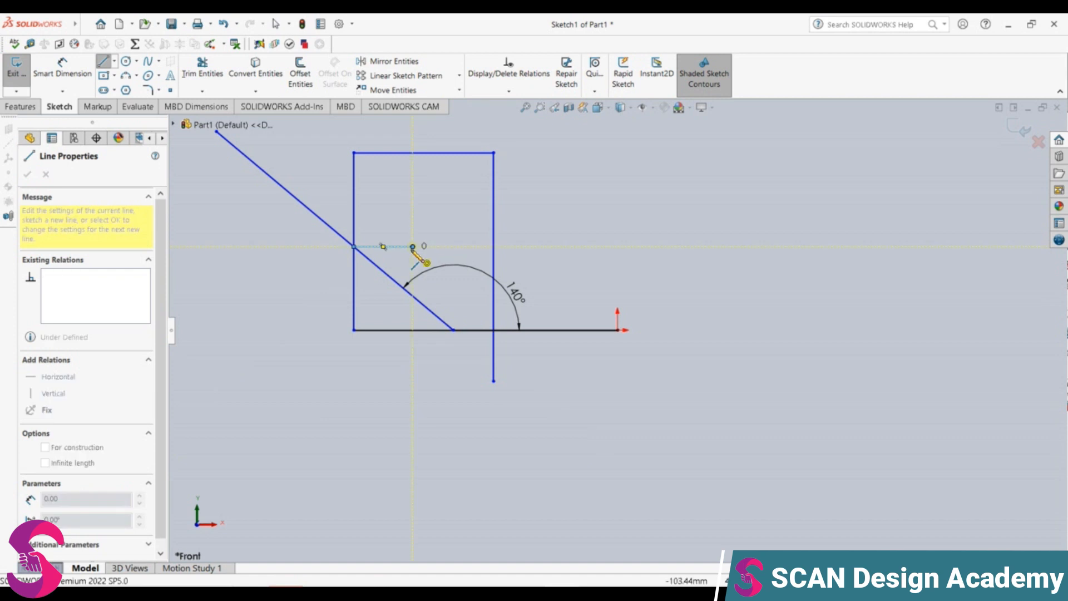
key("Escape")
Step: Set the short horizontal line's length to 20 mm
left_click(398, 250)
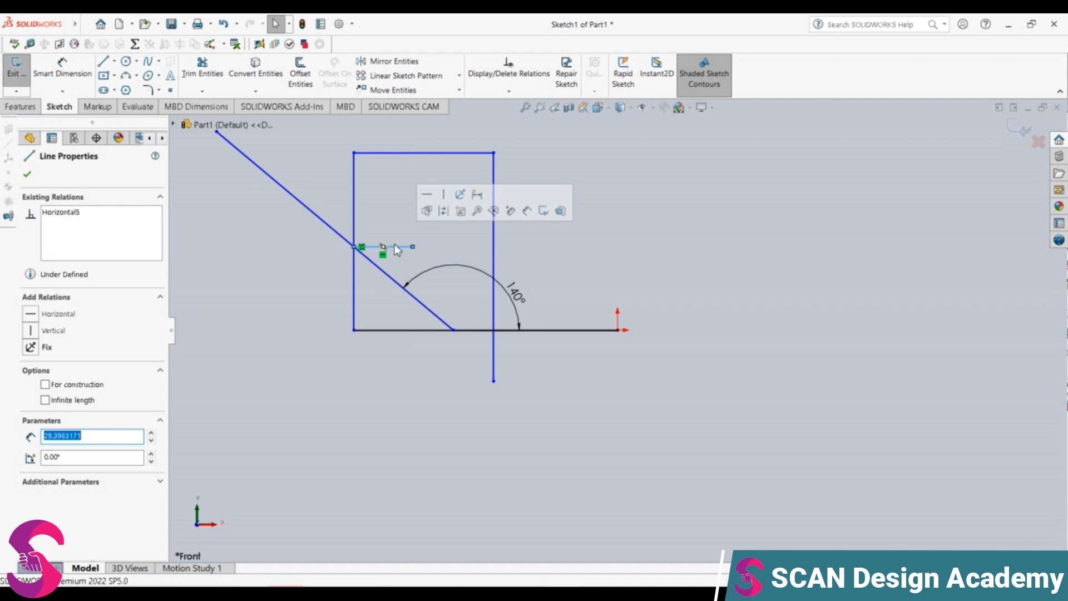
type("20")
key("Return")
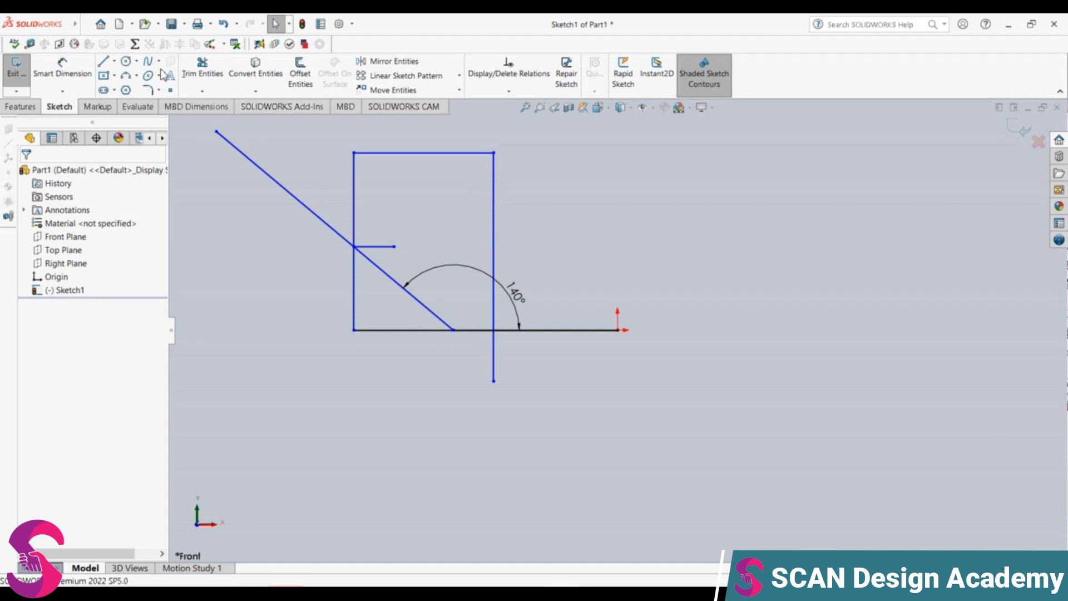
Step: Sketch a 40 mm diameter circle centred on the right end of the 20 mm line
left_click(137, 62)
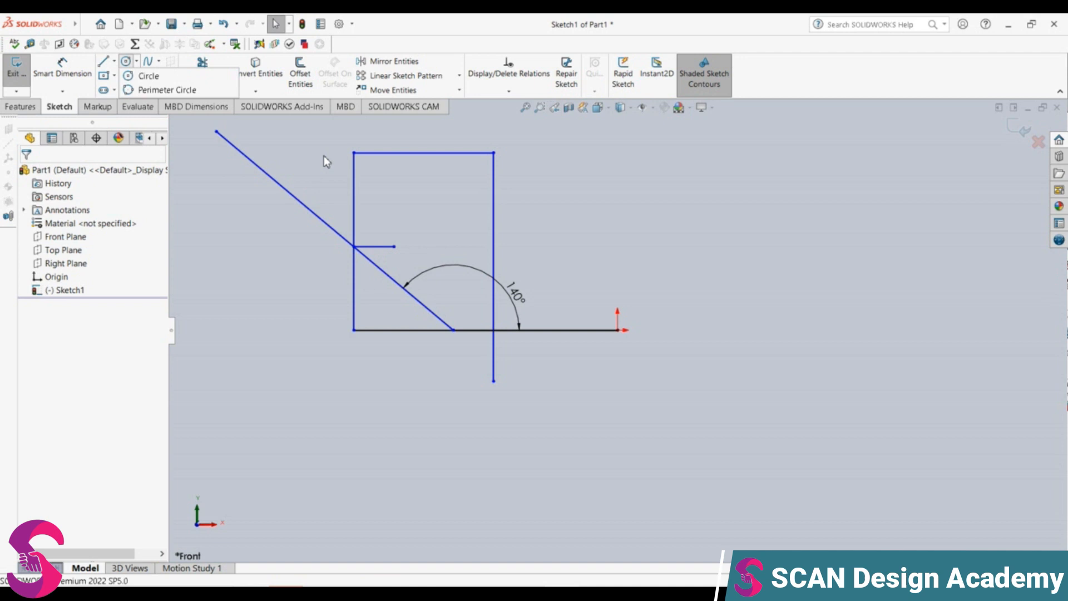
left_click(148, 76)
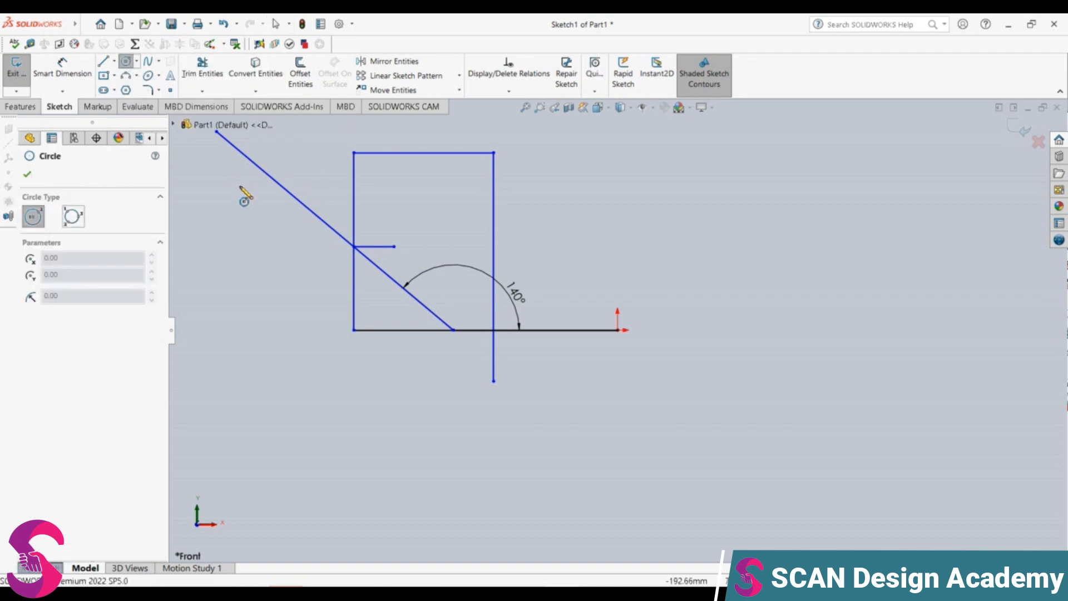
left_click(394, 246)
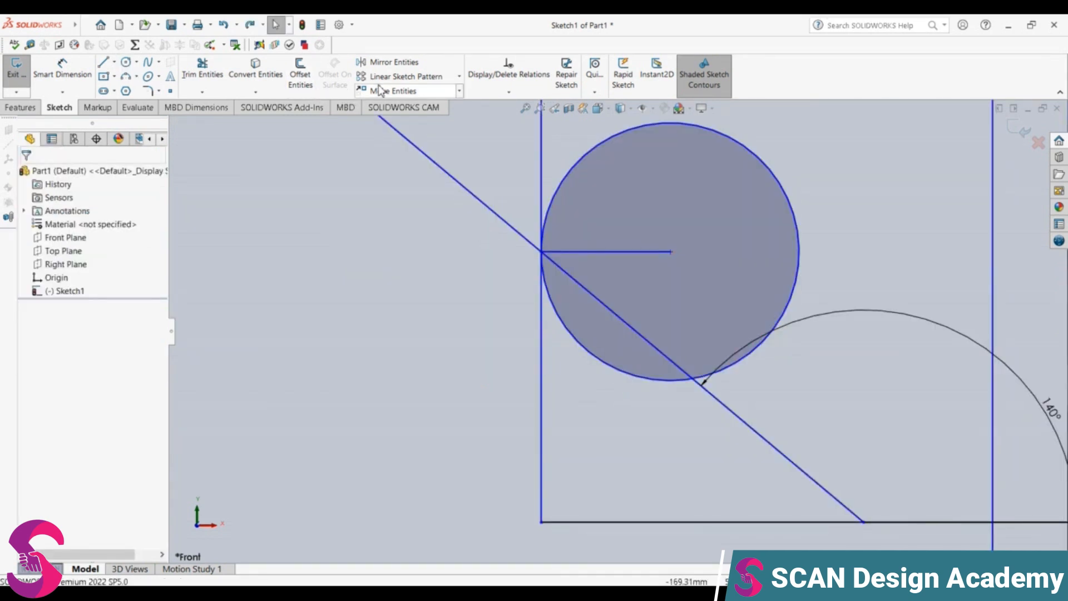
Step: Move the 40 mm circle straight up from its bottom quadrant point until it just meets the slanted line
left_click(380, 92)
left_click(605, 366)
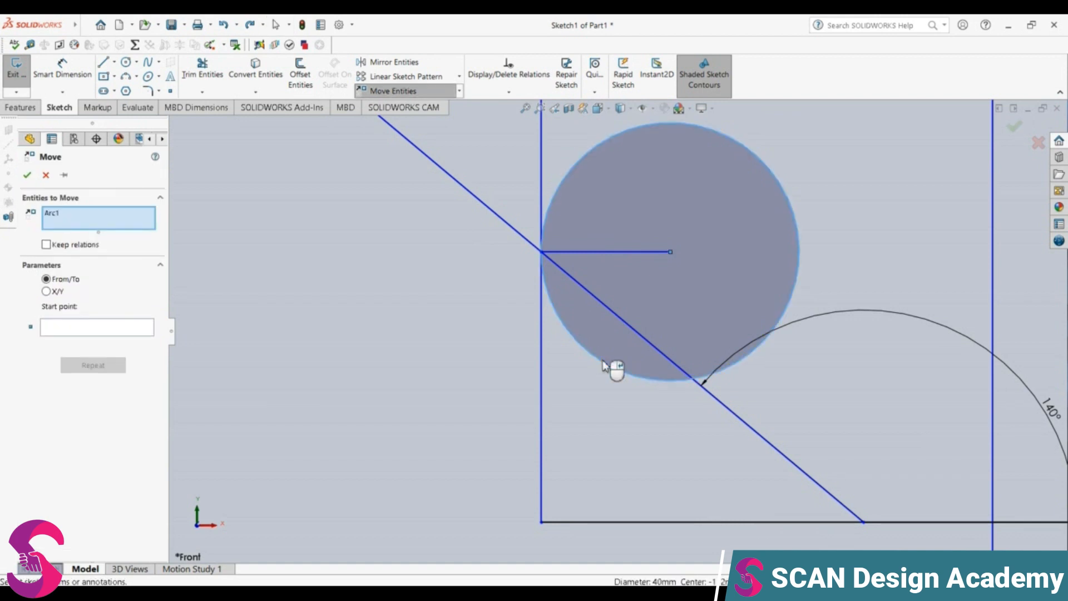
left_click(71, 328)
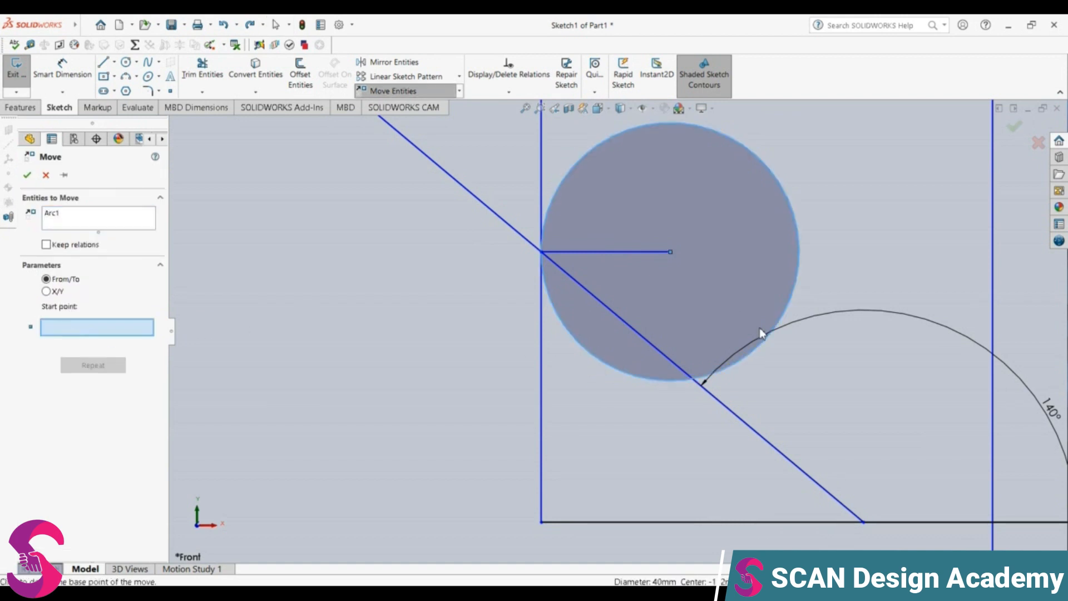
left_click(670, 382)
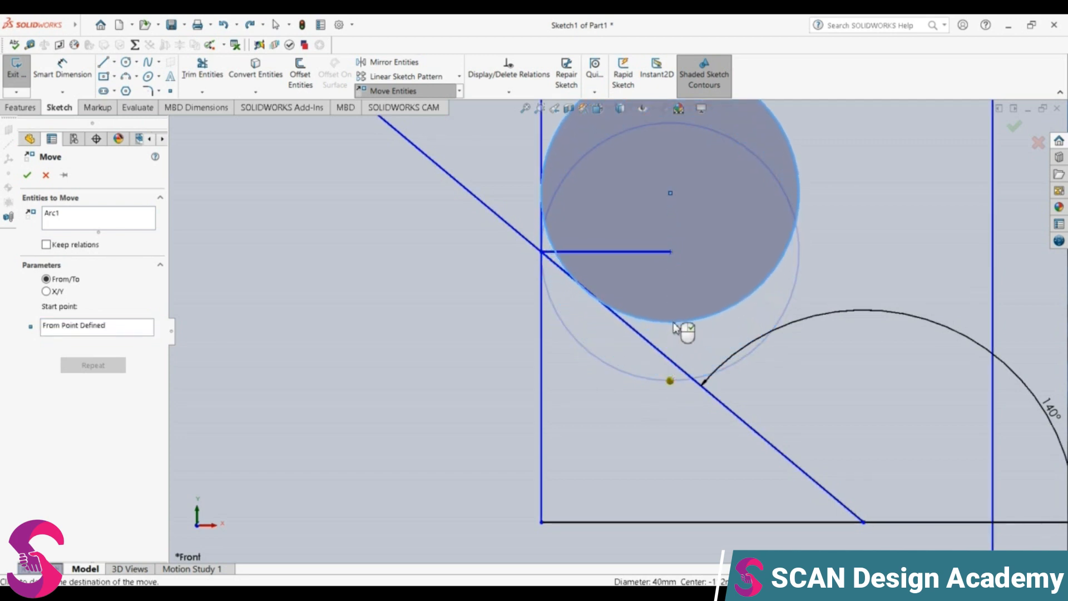
left_click(673, 323)
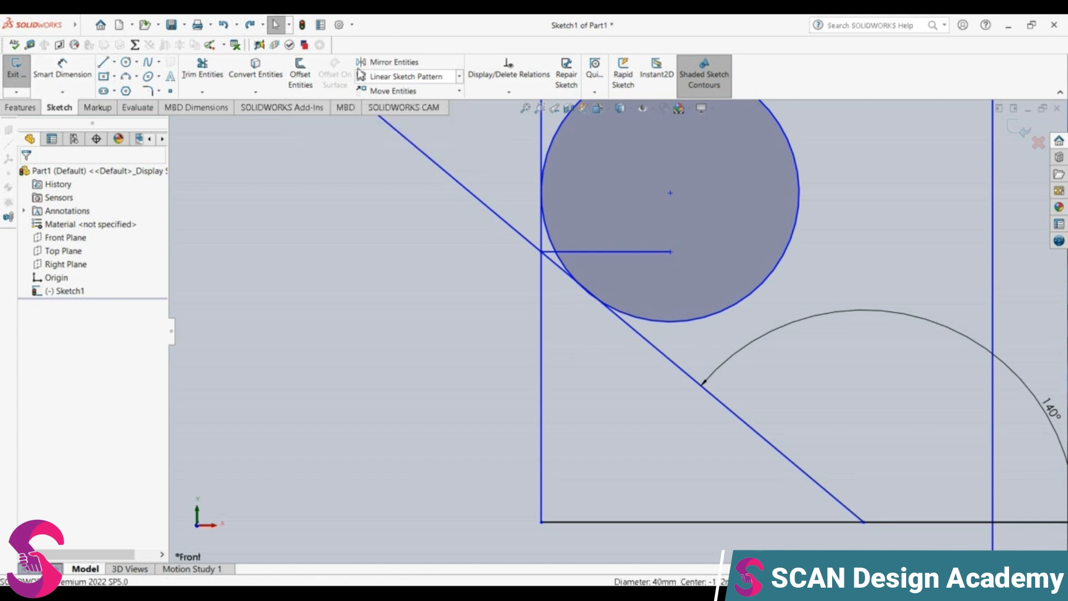
Step: Trim away the slanted line's part above its contact with the circle, including the portion beyond the left vertical line
left_click(202, 69)
left_click(560, 271)
scroll(611, 313, "up", 2)
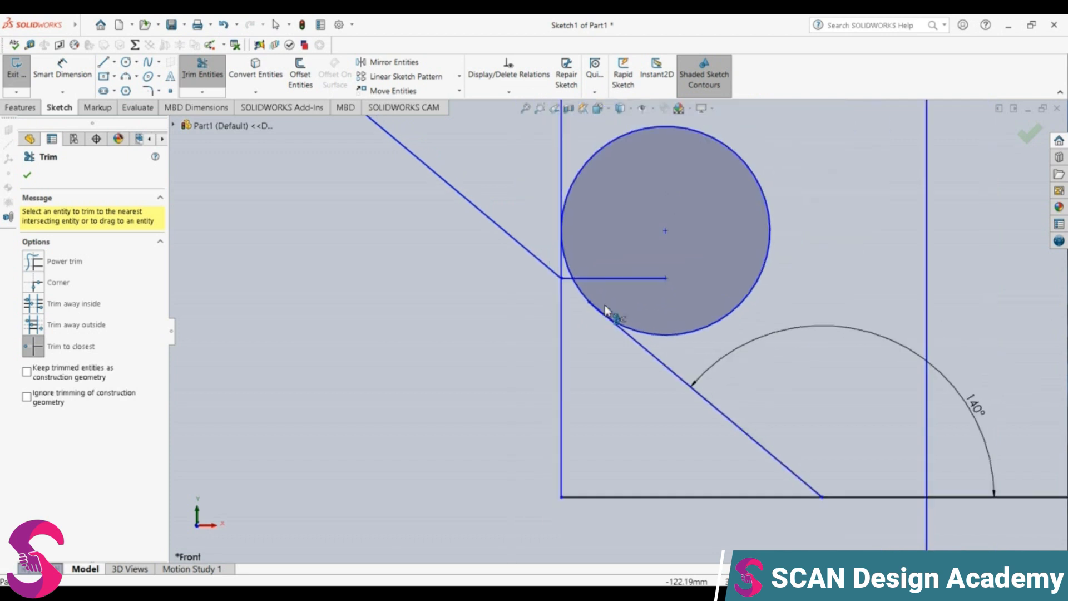
scroll(607, 316, "up", 2)
scroll(611, 325, "down", 5)
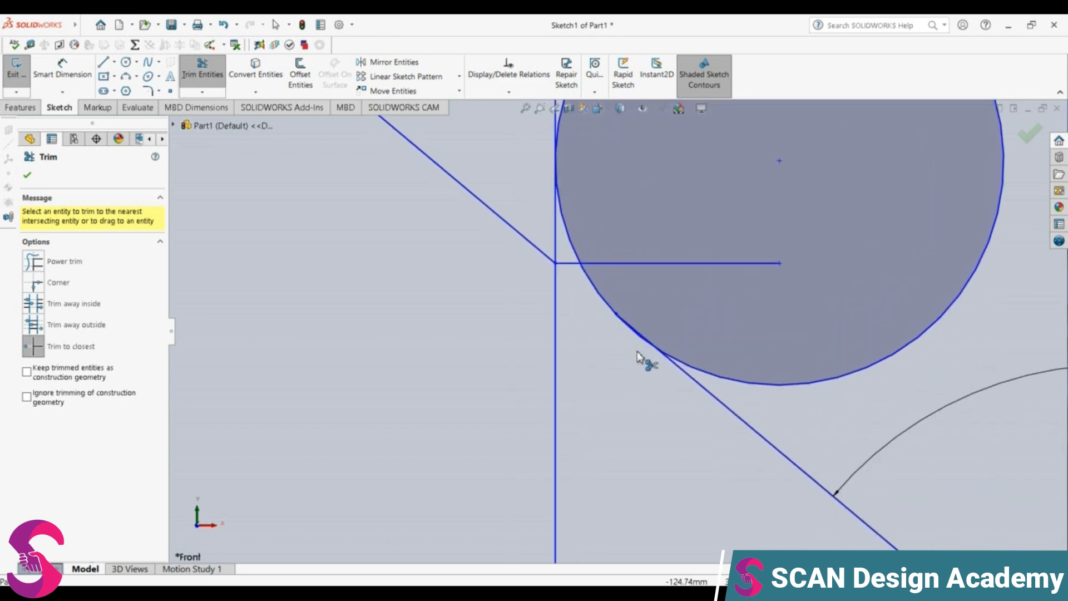
scroll(640, 357, "down", 3)
scroll(643, 357, "up", 1)
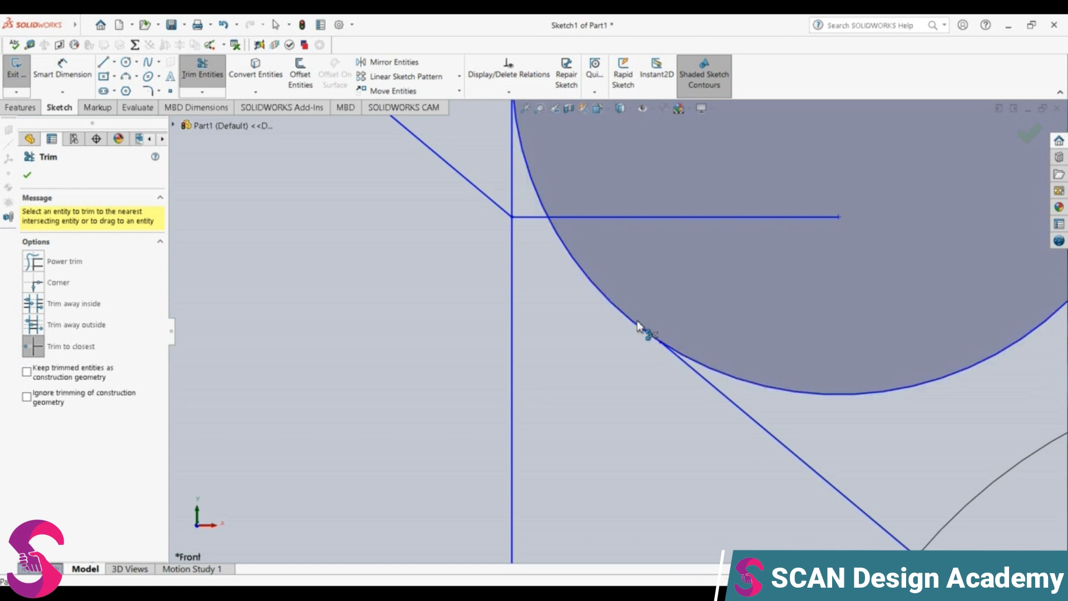
scroll(531, 285, "up", 2)
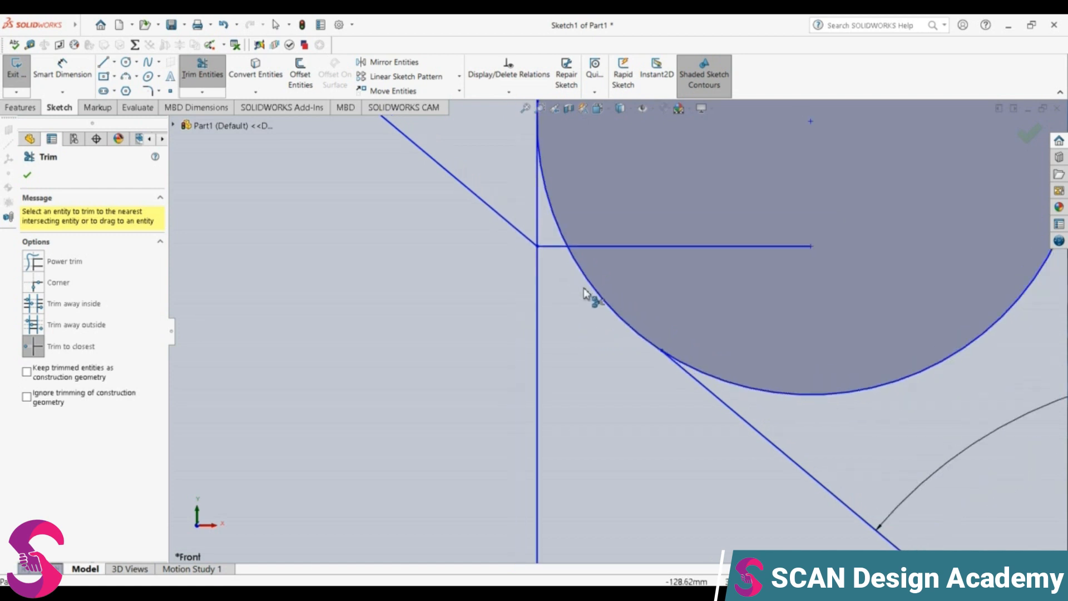
scroll(587, 295, "up", 3)
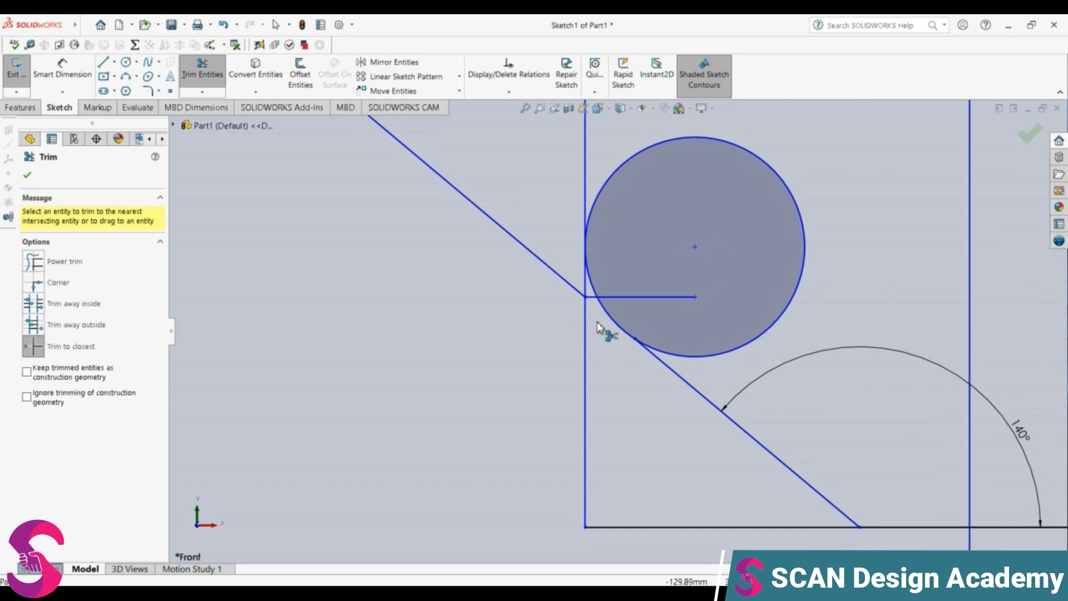
left_click(573, 290)
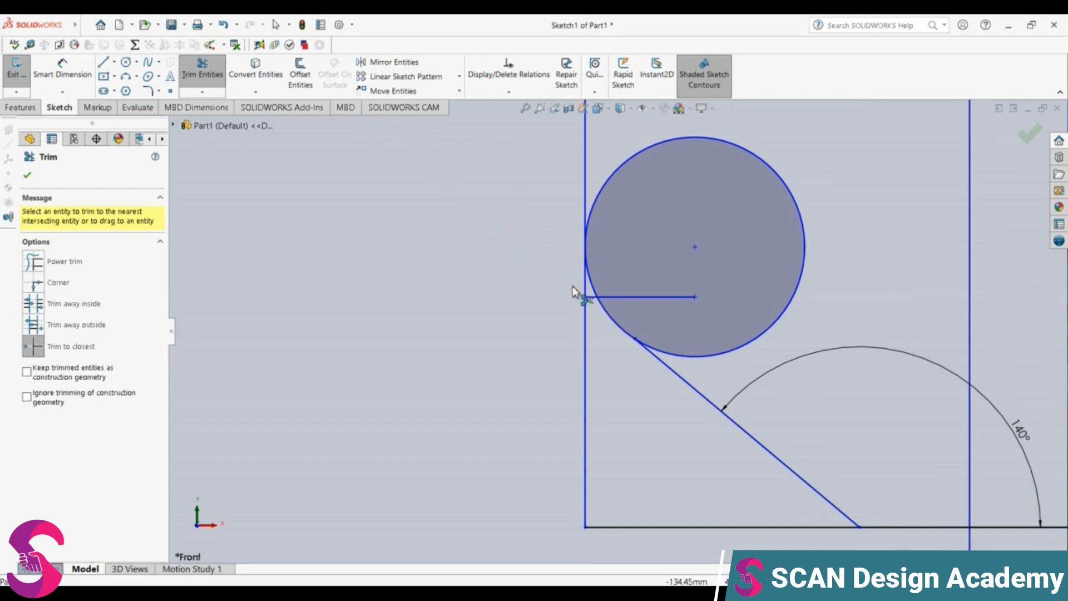
key("Escape")
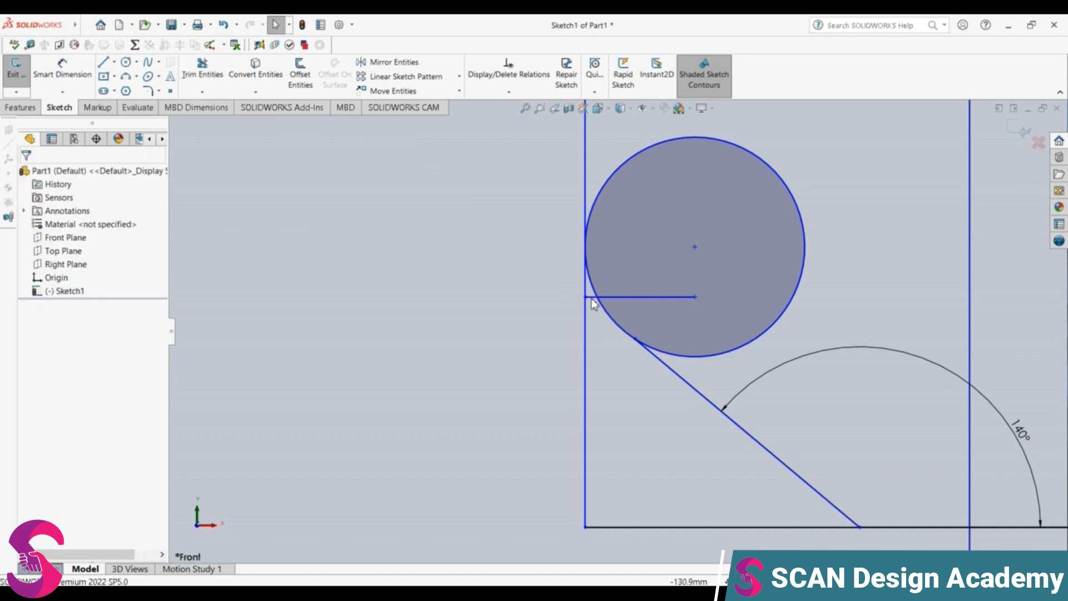
Step: Delete the short 20 mm horizontal line and the left vertical line
left_click(650, 298)
key("Delete")
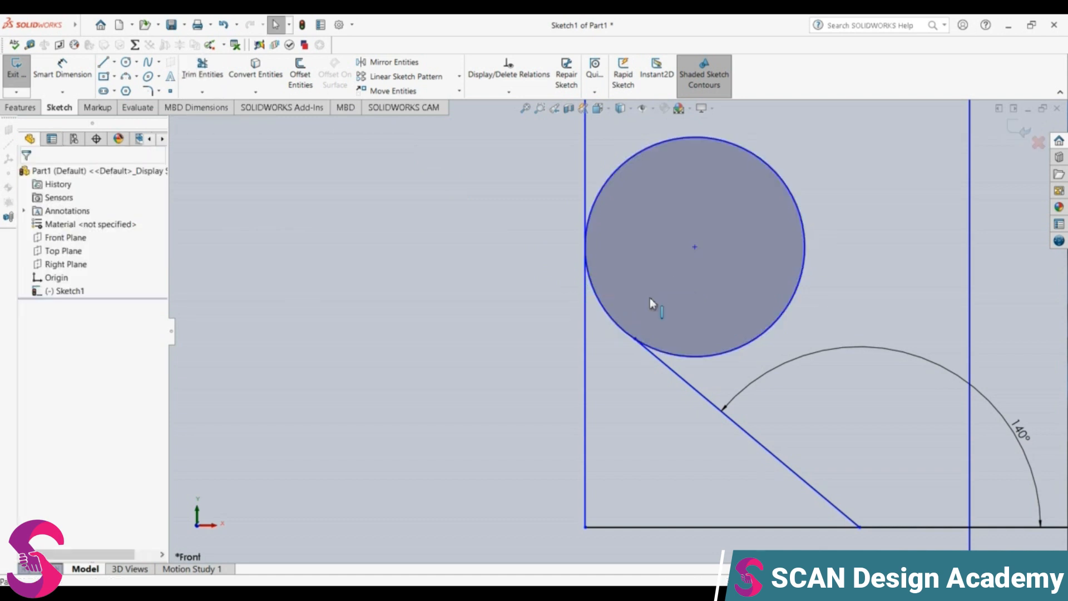
left_click(586, 196)
key("Delete")
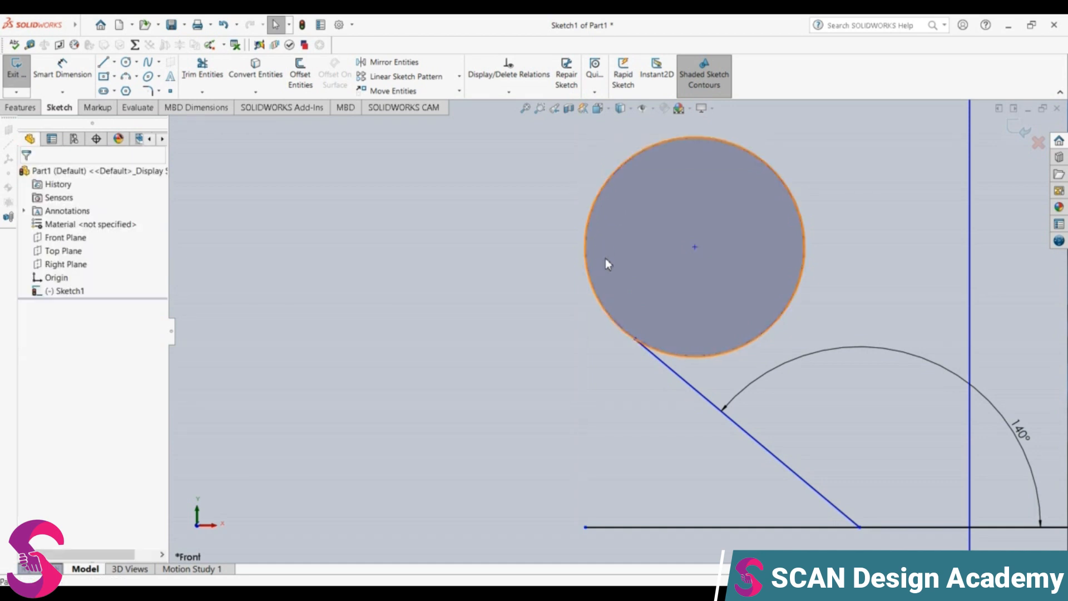
scroll(617, 267, "up", 5)
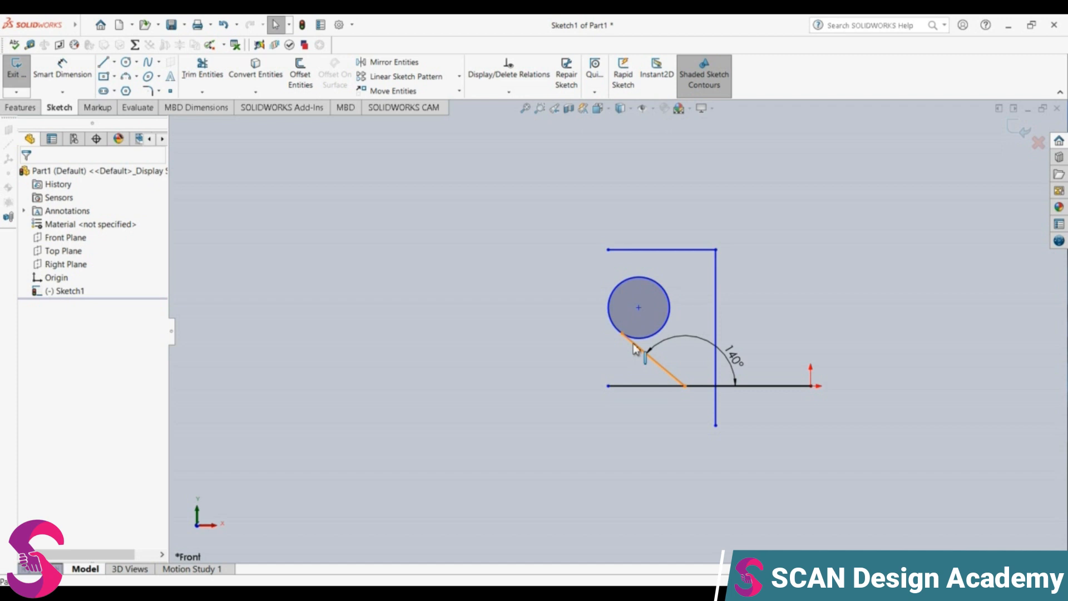
left_click(389, 62)
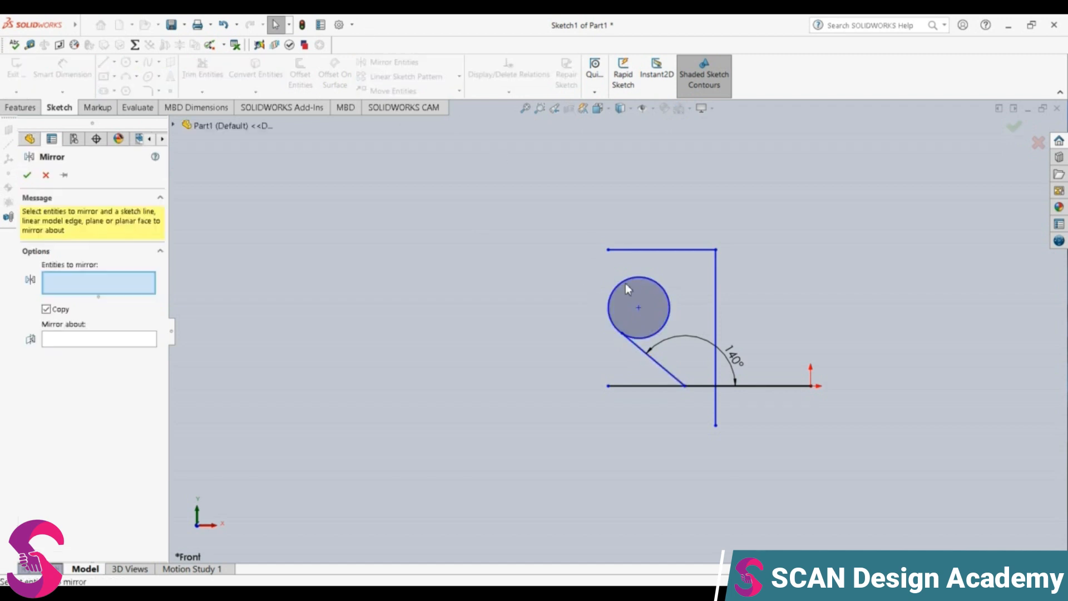
left_click(645, 354)
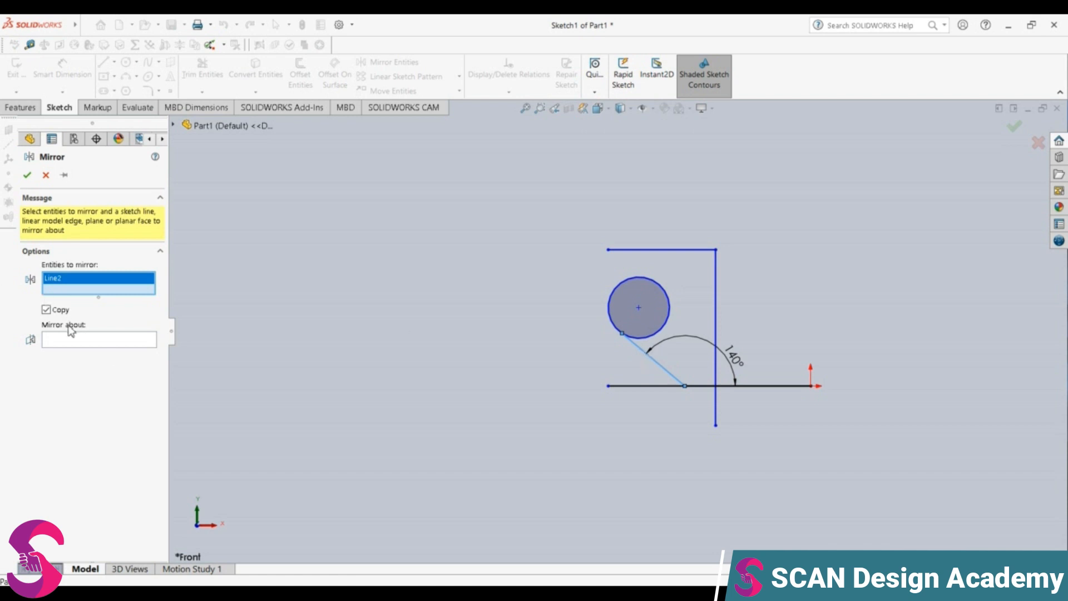
left_click(69, 346)
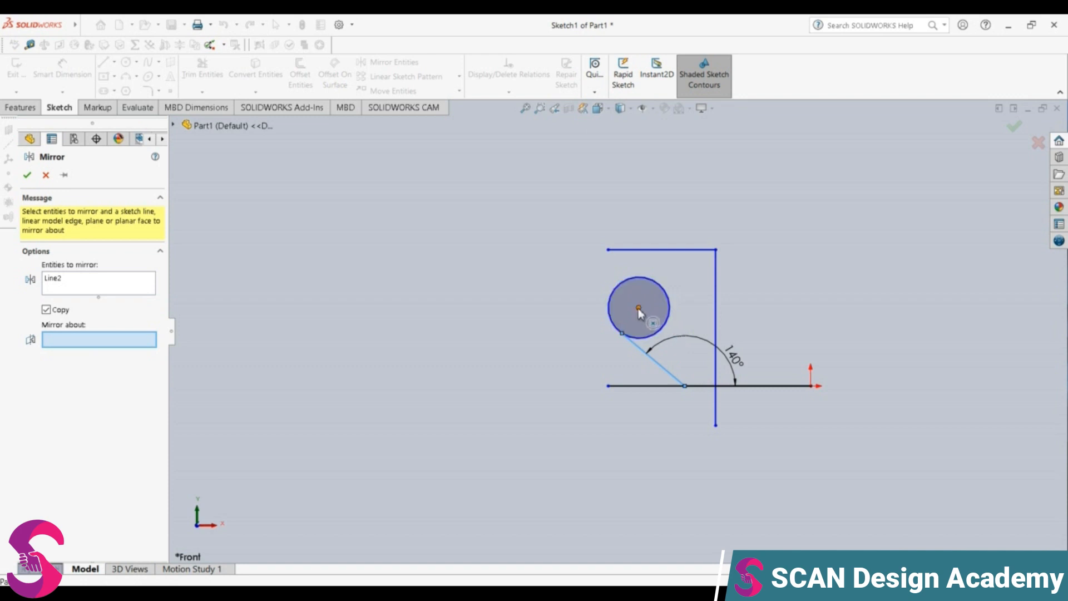
key("Escape")
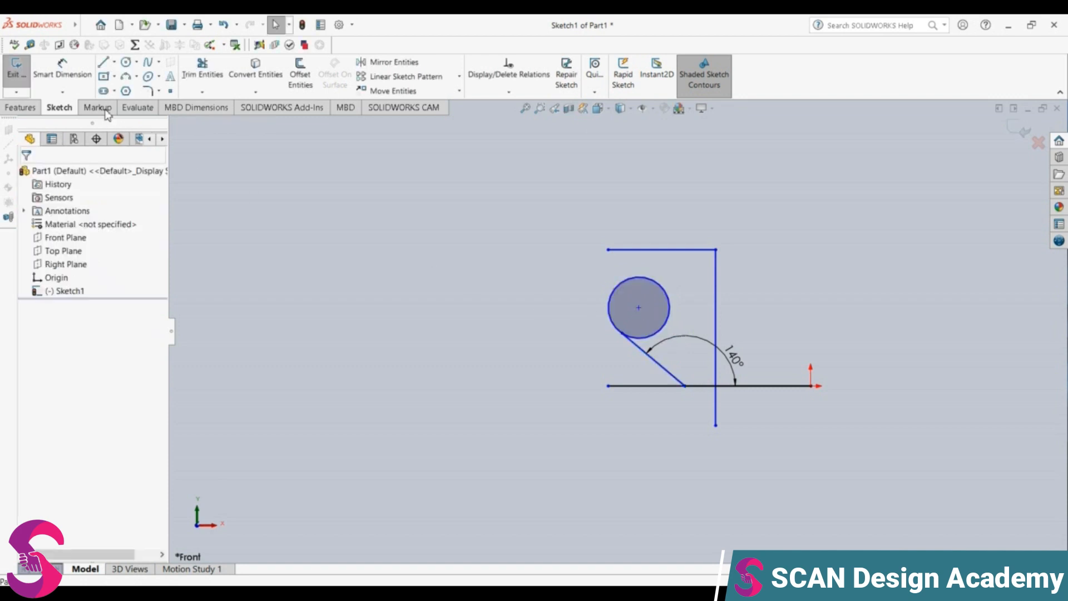
Step: Sketch a 20 mm line from the slanted line's upper end to the circle's centre
left_click(103, 61)
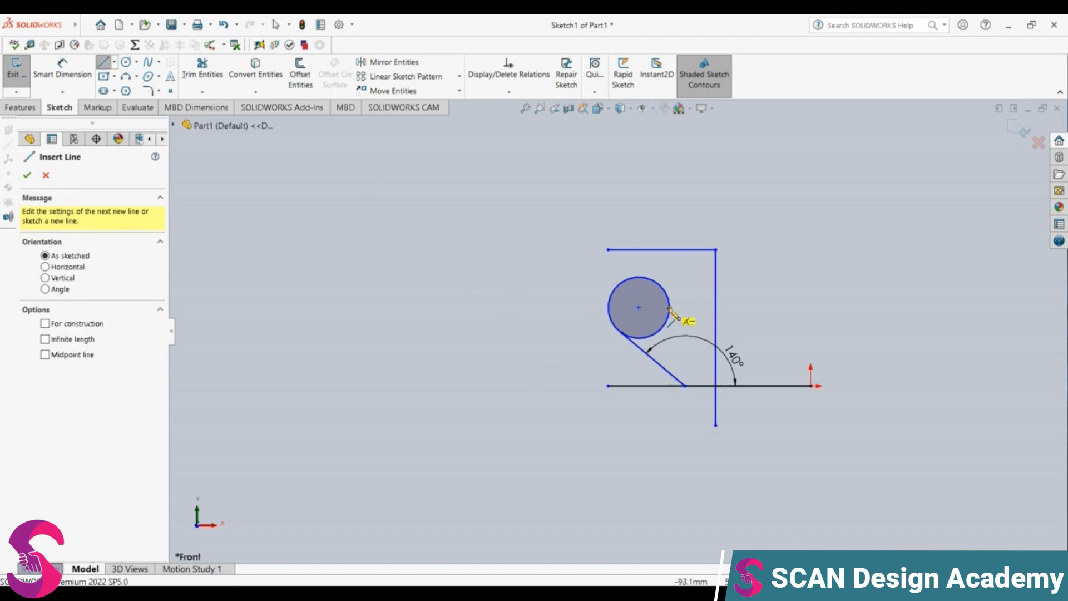
left_click(622, 334)
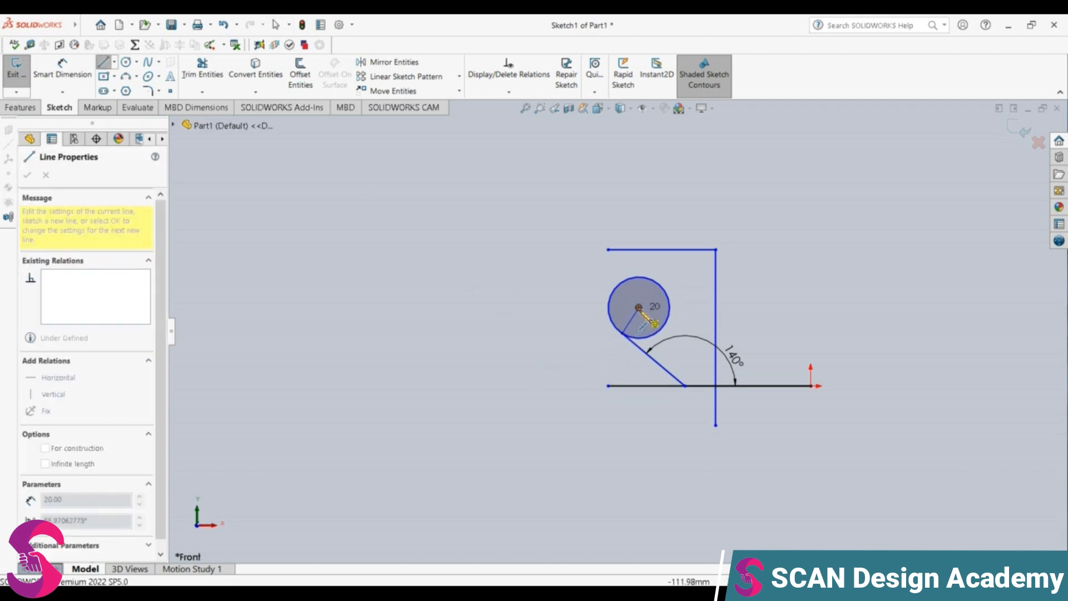
left_click(639, 307)
key("Escape")
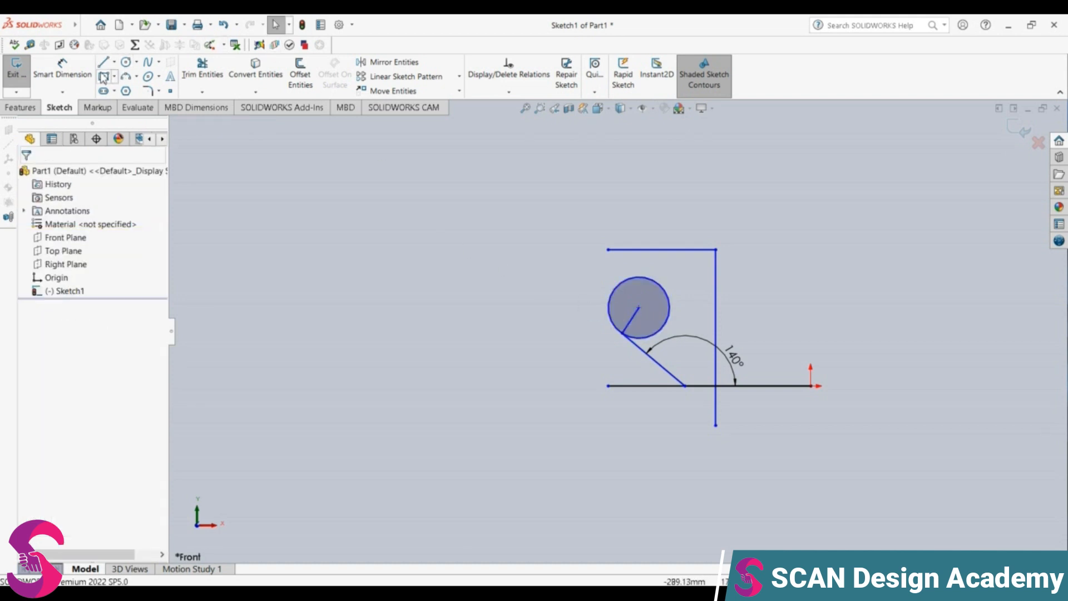
Step: Sketch a 20 mm line from the circle's centre to its upper-right edge, roughly continuing the existing radius line
left_click(103, 62)
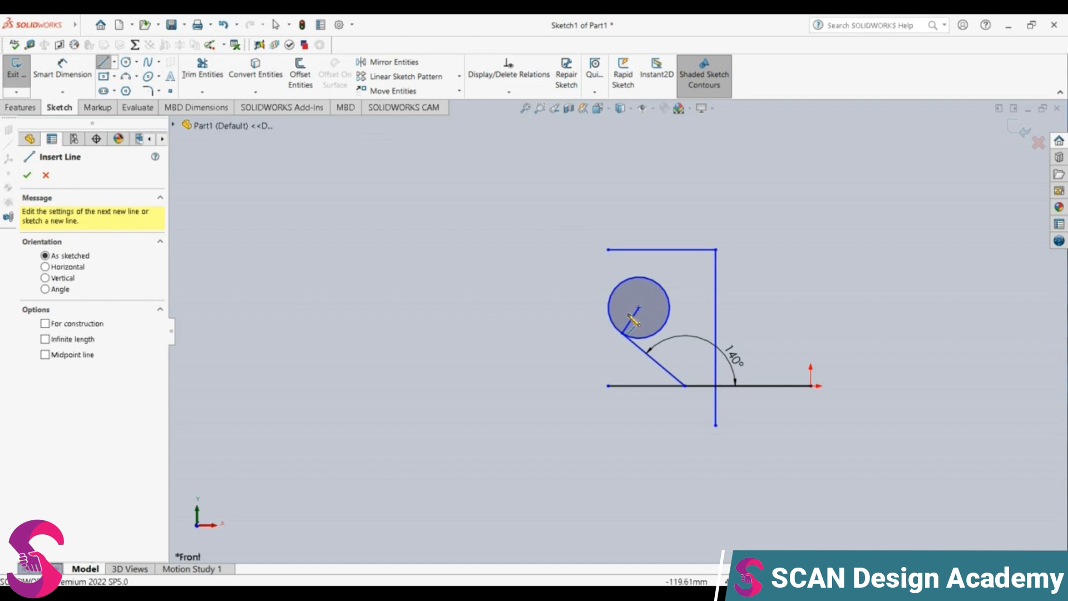
left_click(638, 307)
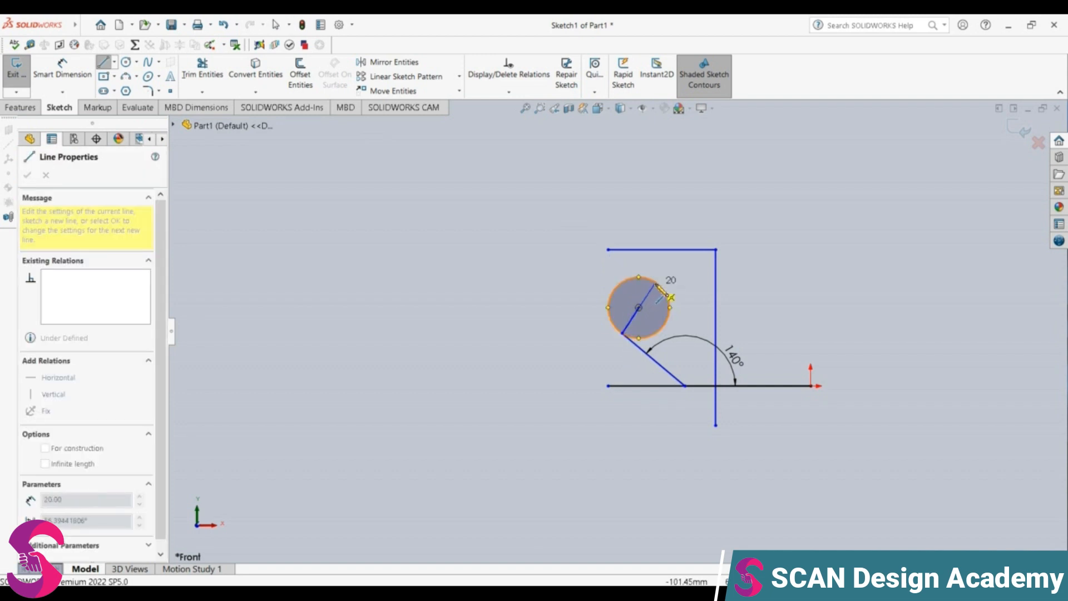
left_click(658, 284)
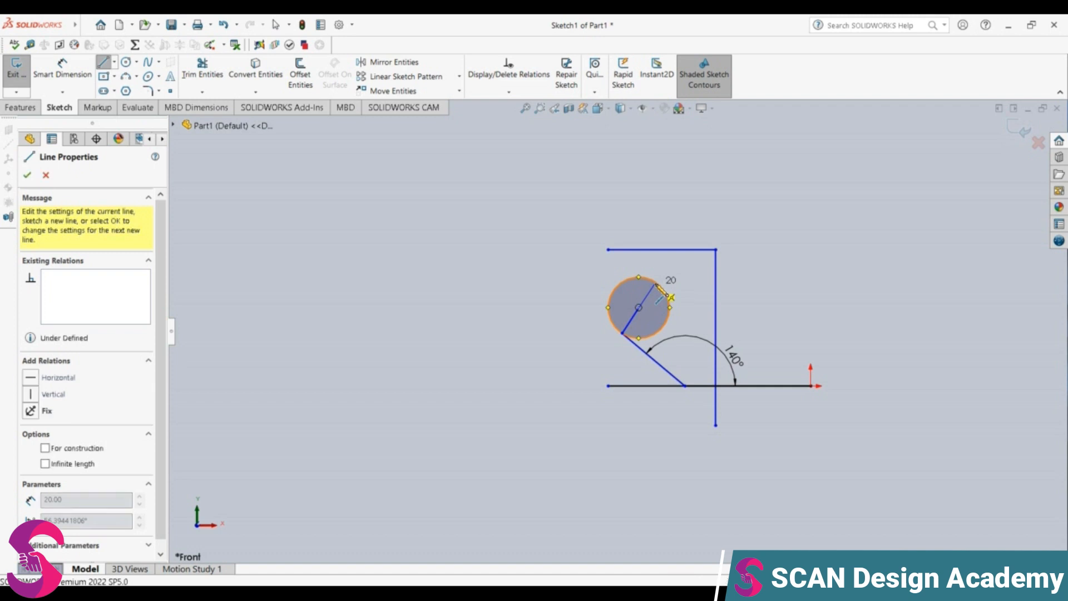
key("Escape")
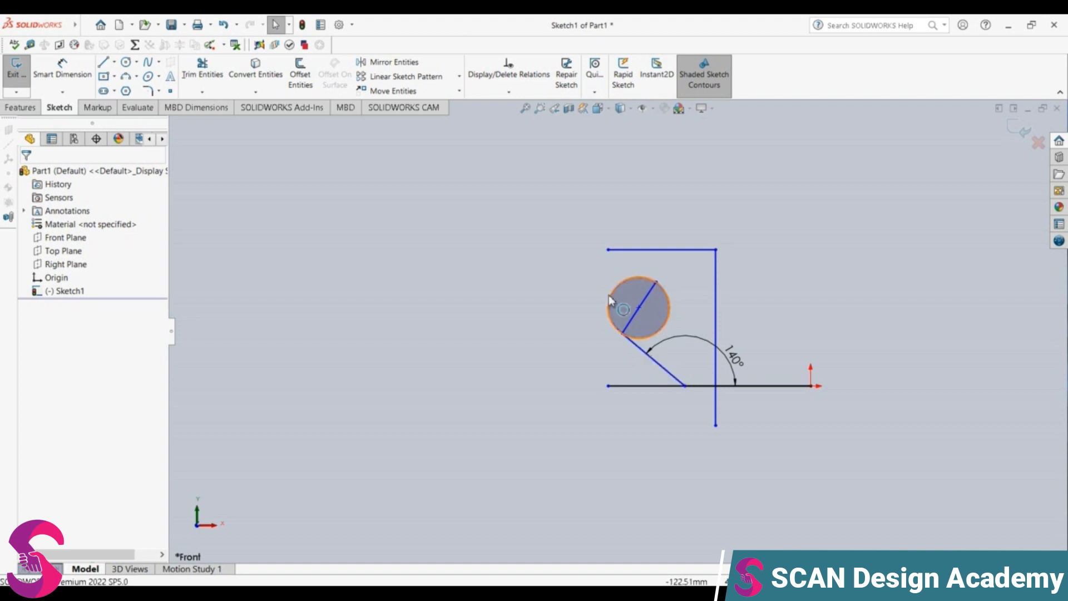
Step: Sketch a 20 mm line from the circle's centre to its lower-right edge
left_click(114, 62)
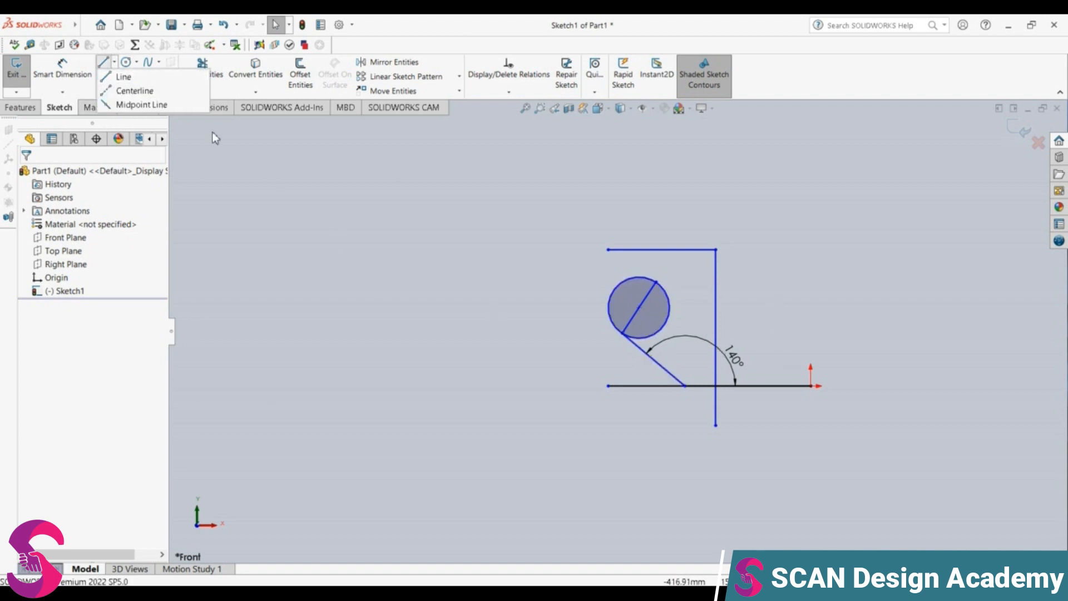
left_click(128, 77)
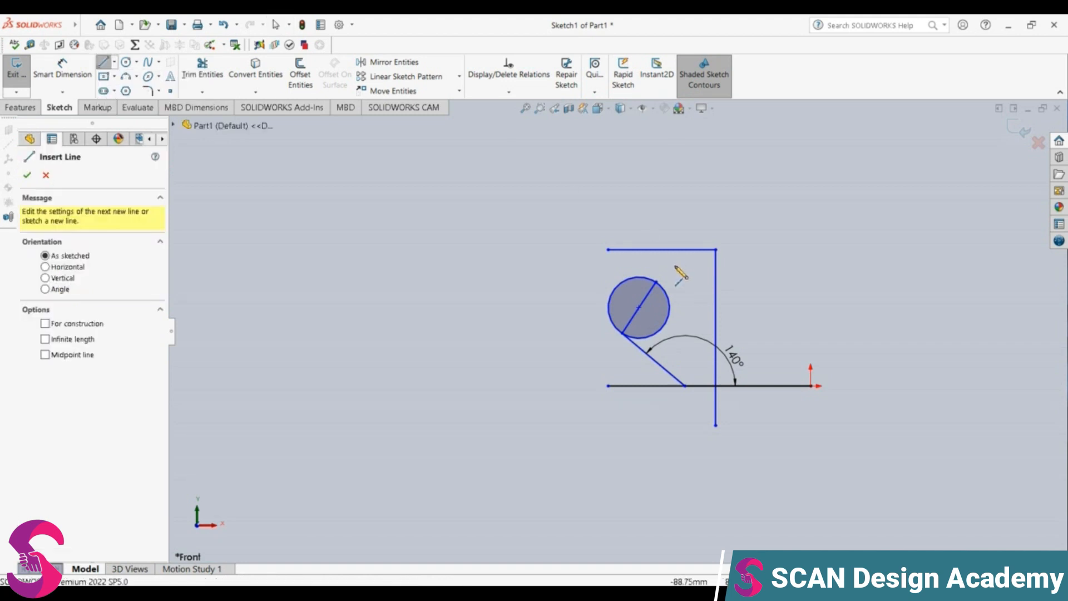
left_click(639, 307)
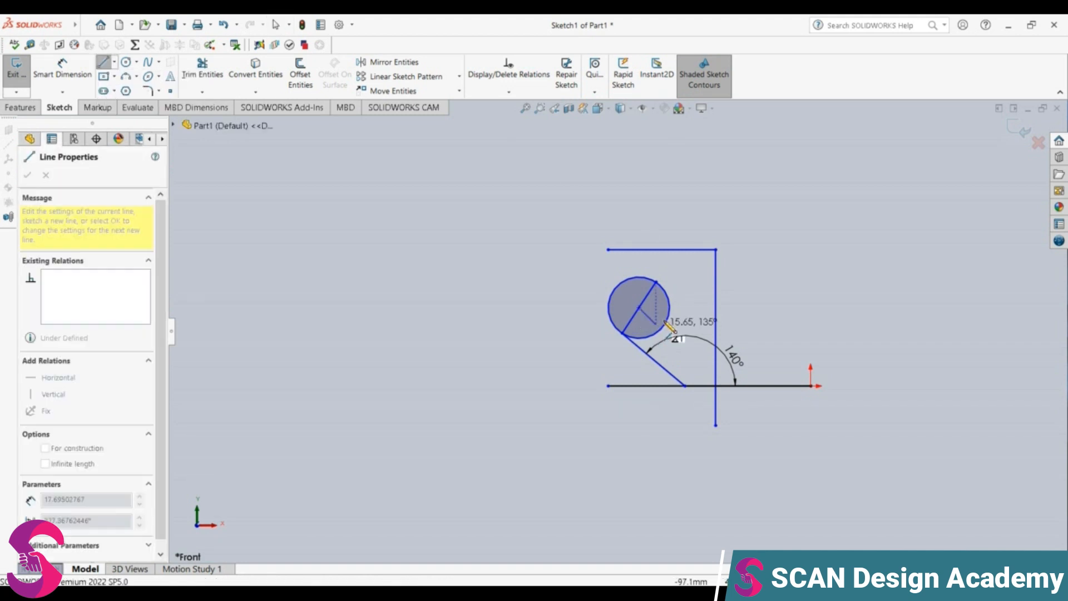
left_click(657, 281)
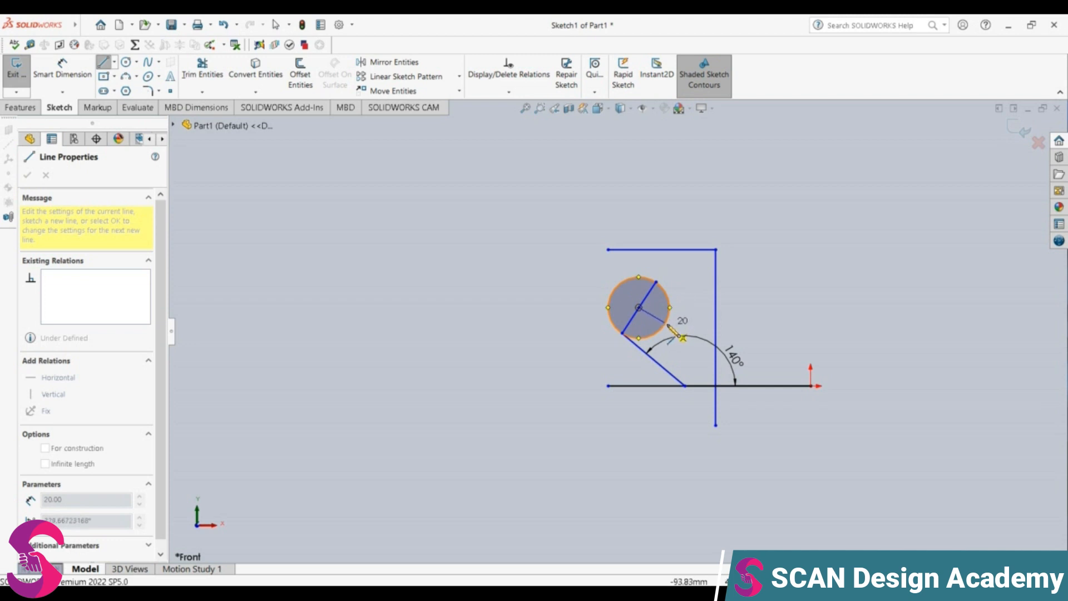
left_click(668, 325)
key("Escape")
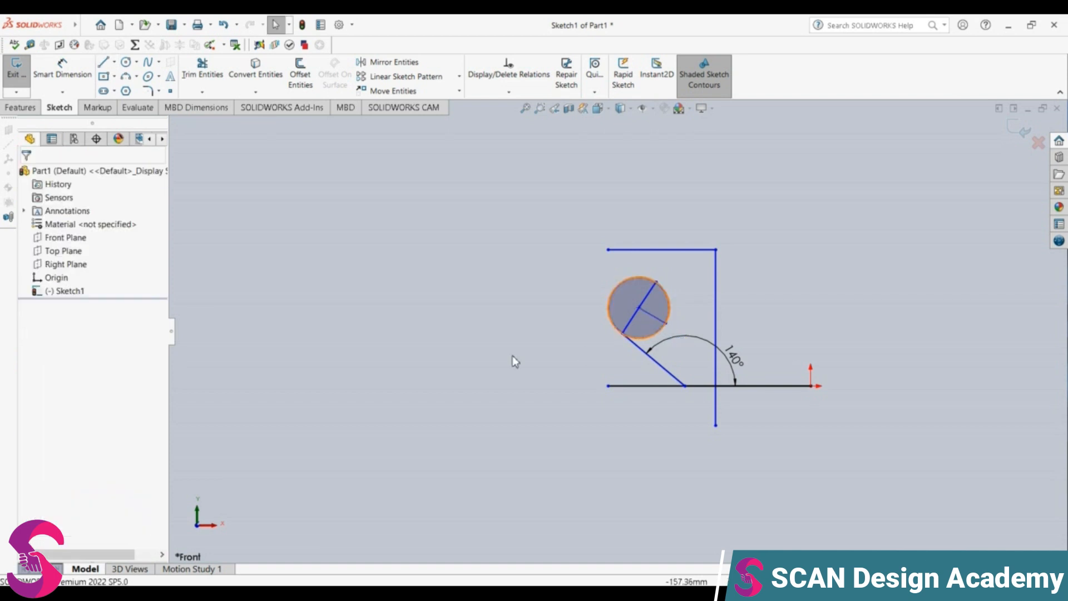
Step: Dimension the angle between the upper-right and lower-right radius lines and set it to 90°
left_click(87, 74)
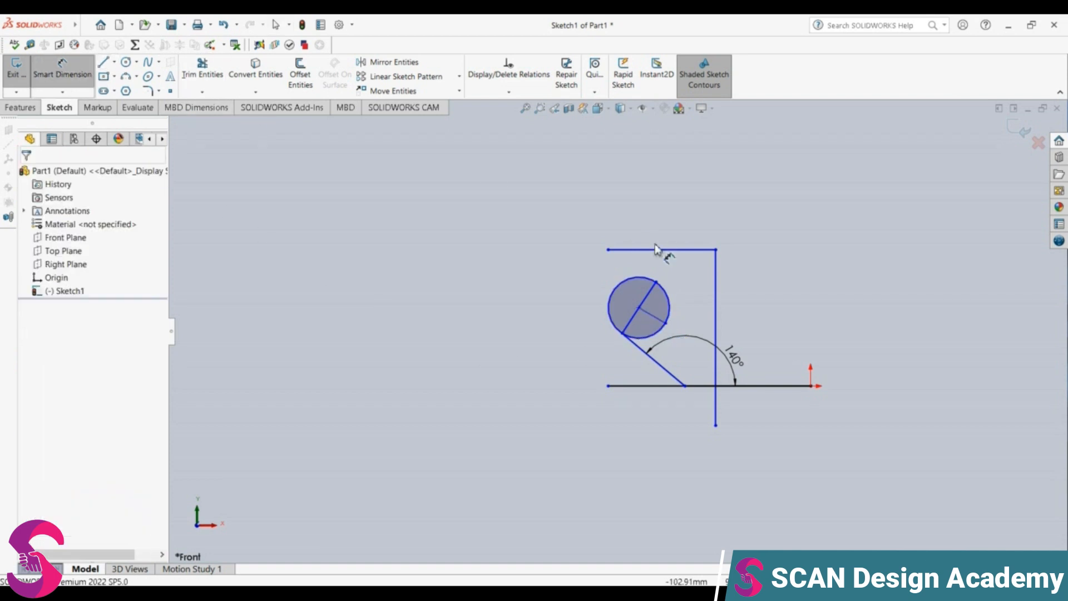
left_click(662, 307)
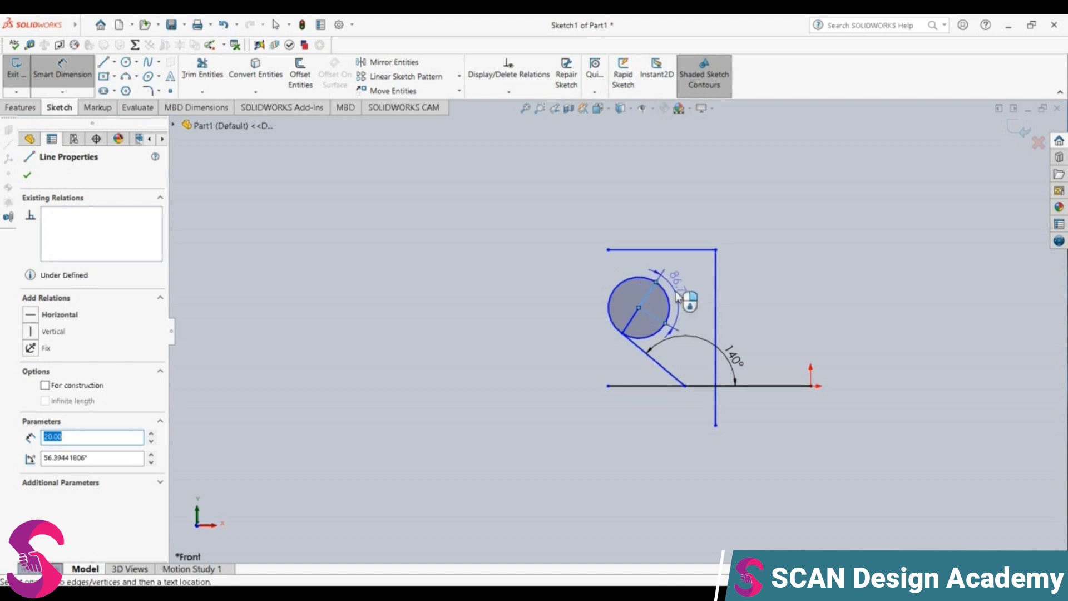
left_click(677, 296)
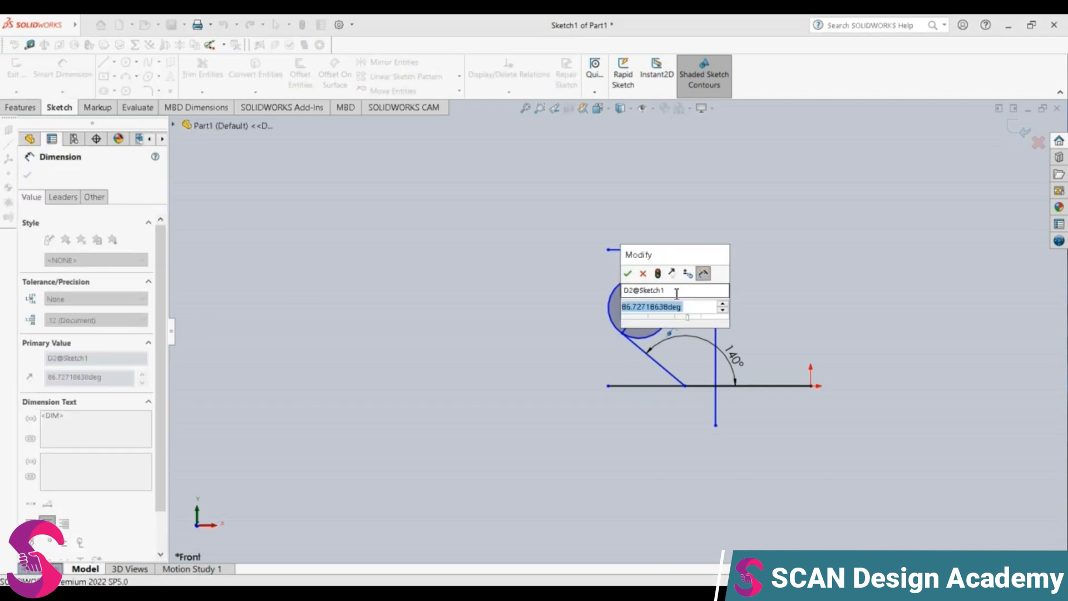
type("90")
key("Return")
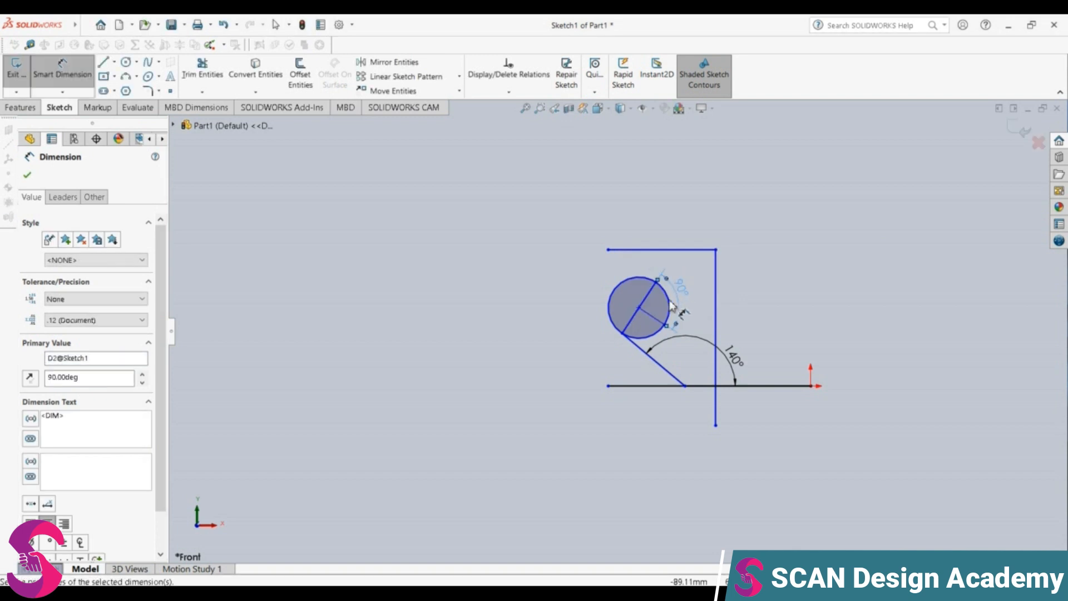
key("Escape")
key("Escape")
Step: Try deleting the lower-right radius line together with its 90° angle dimension, and undo the deletion
left_click(657, 323)
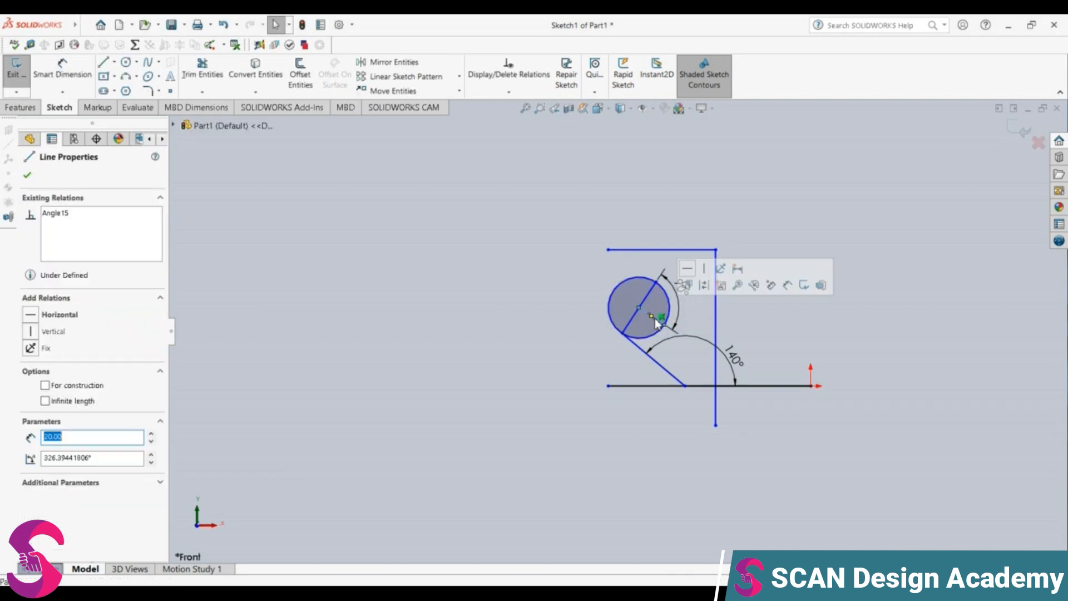
key("Delete")
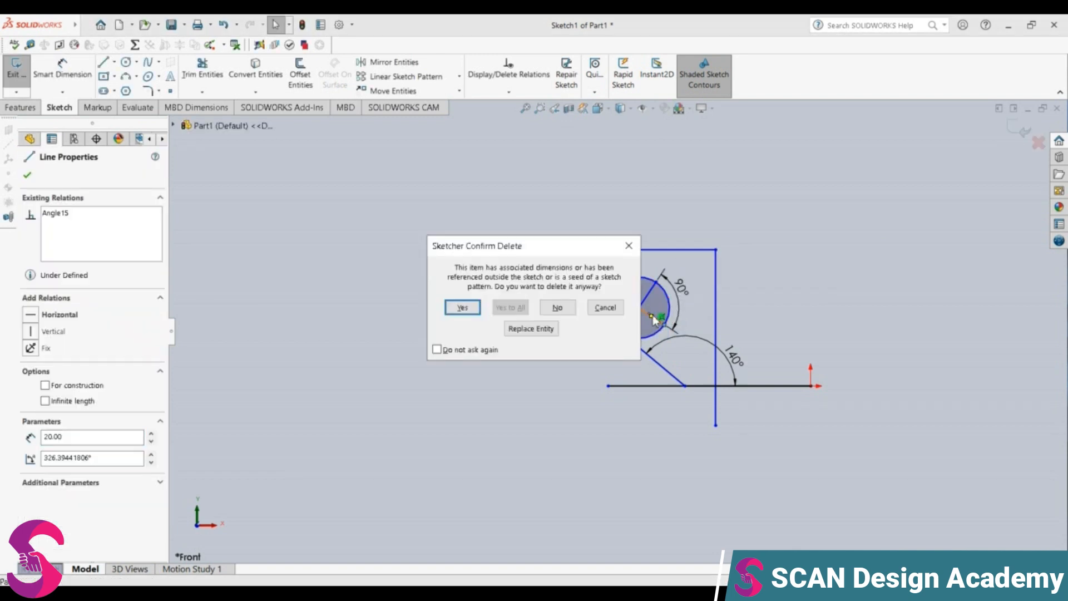
left_click(462, 307)
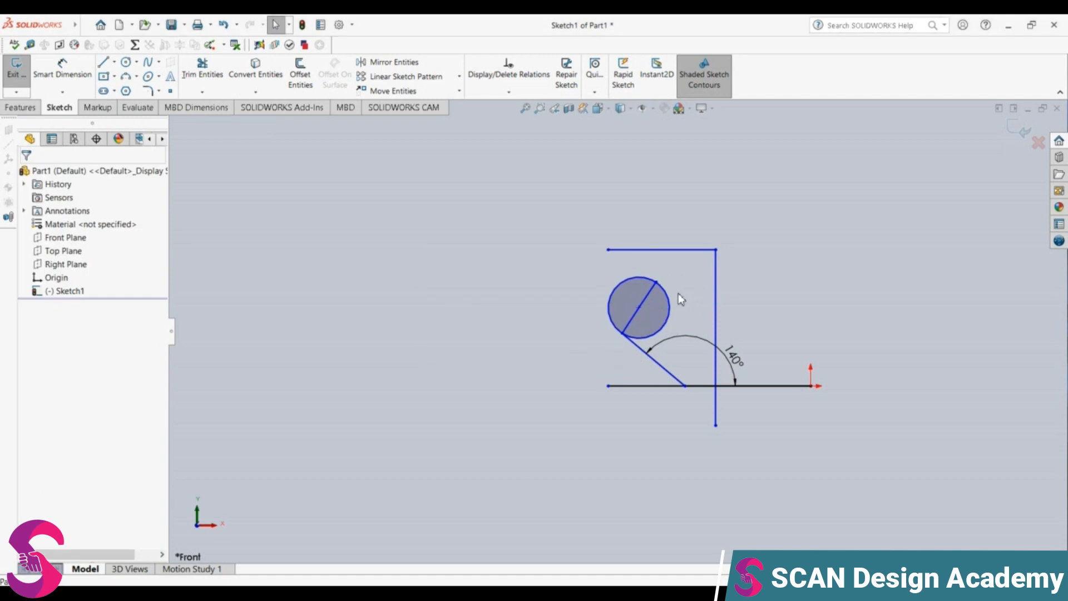
key("ctrl+z")
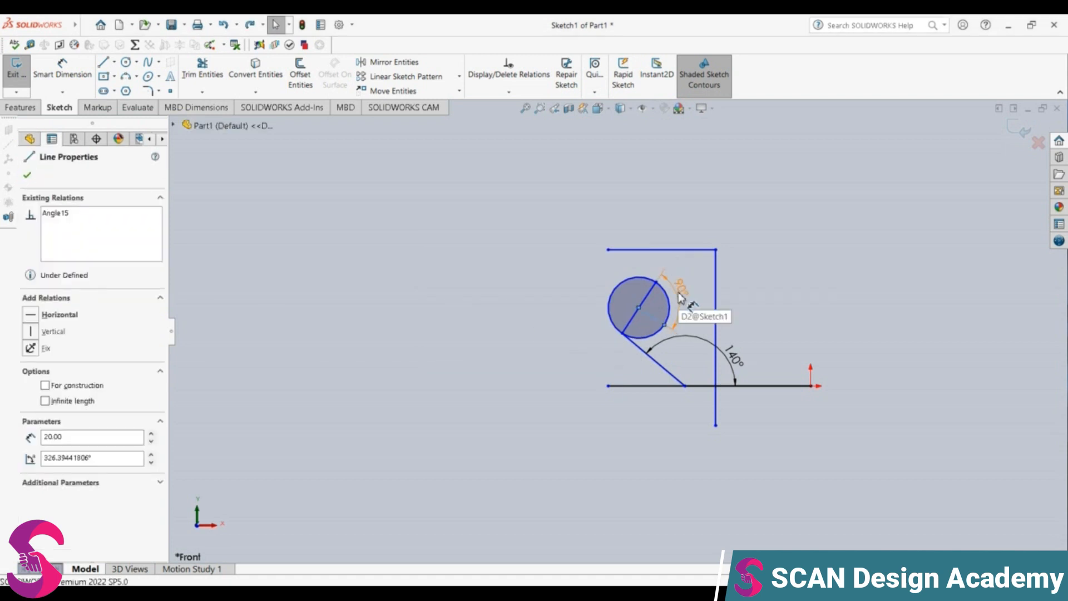
key("Delete")
left_click(463, 307)
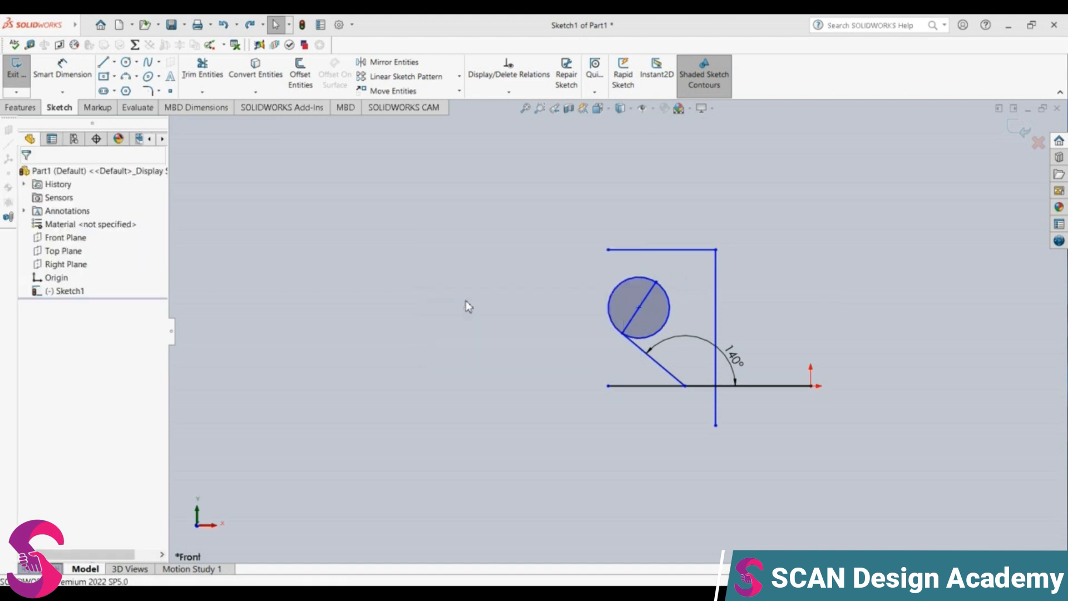
key("ctrl+z")
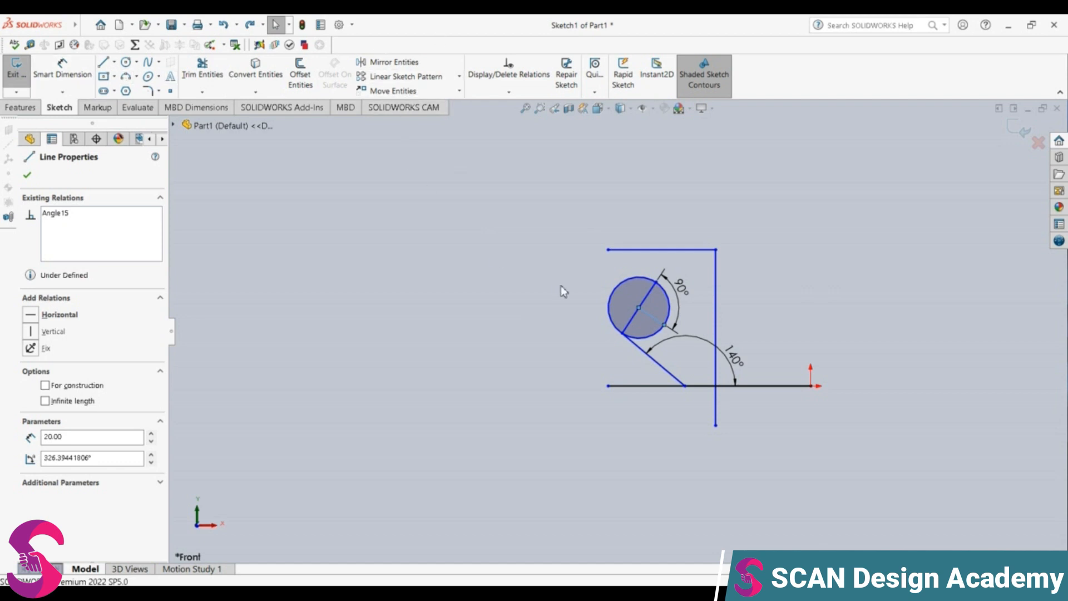
Step: Mirror the 140° slanted line about the circle's lower-right radius line, keeping the original line
left_click(632, 342)
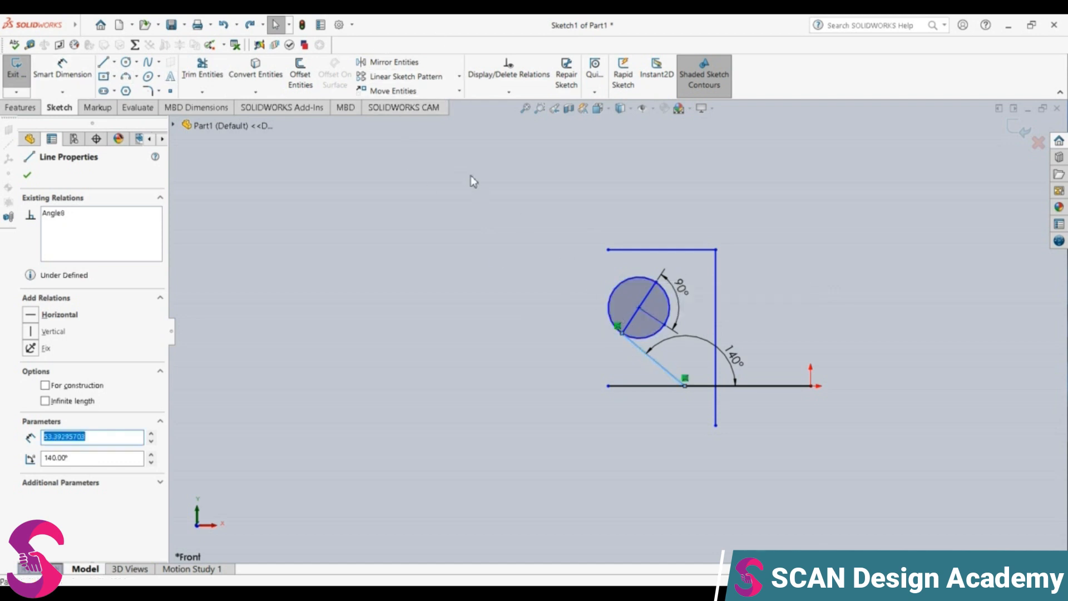
left_click(378, 64)
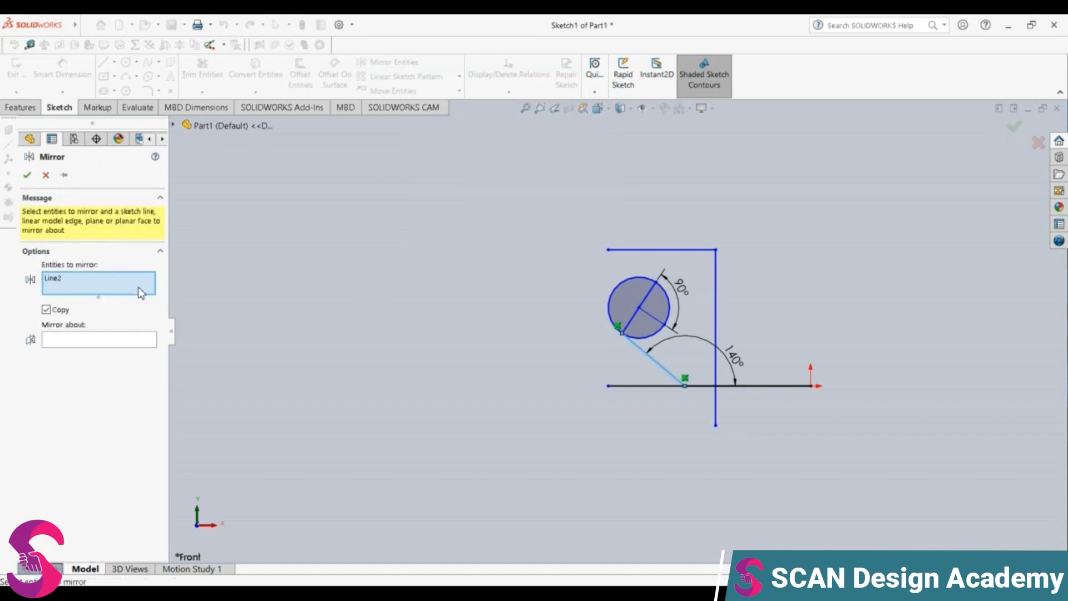
left_click(110, 341)
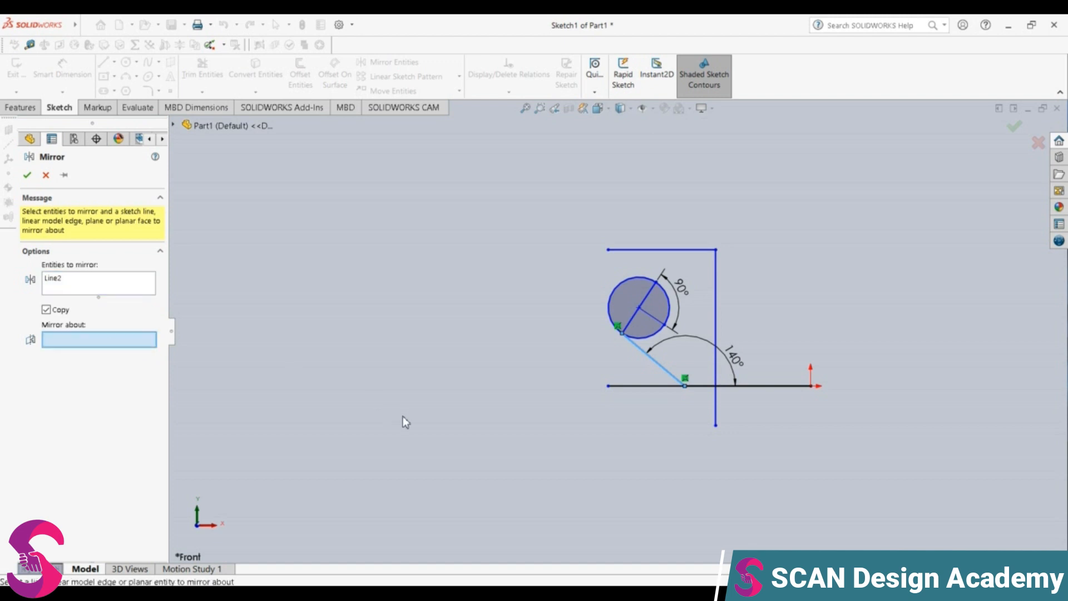
left_click(660, 319)
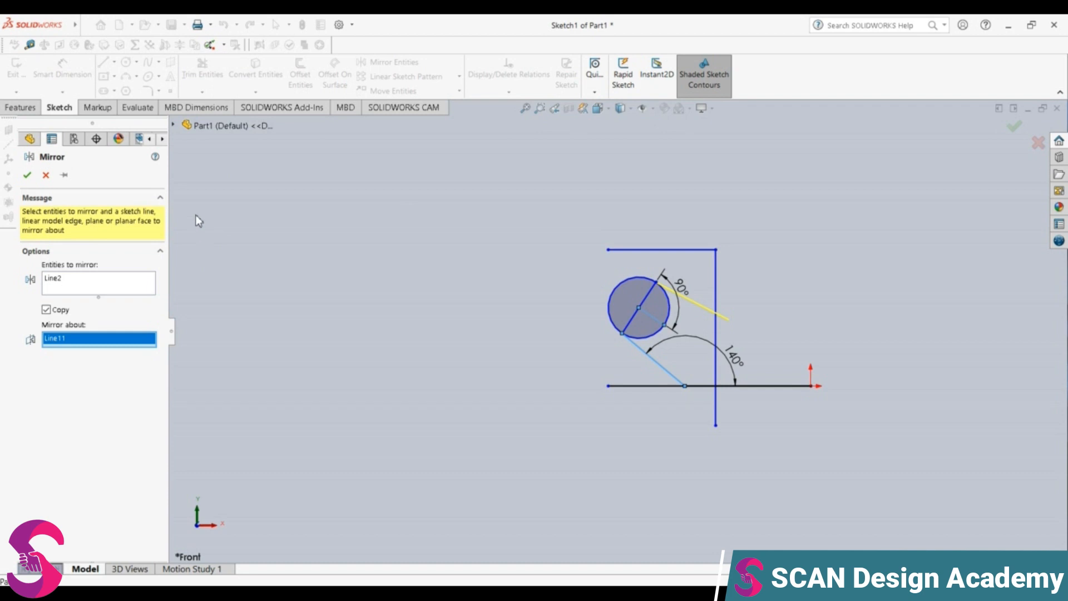
left_click(27, 175)
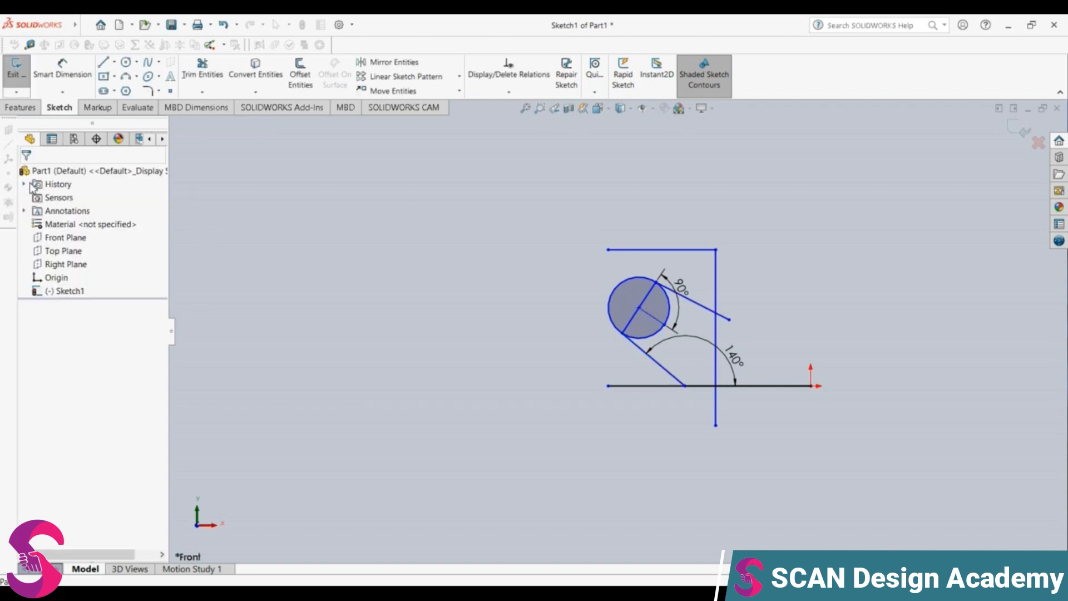
Step: Delete the 90° angle dimension and the circle's lower-right radius line
scroll(690, 350, "down", 5)
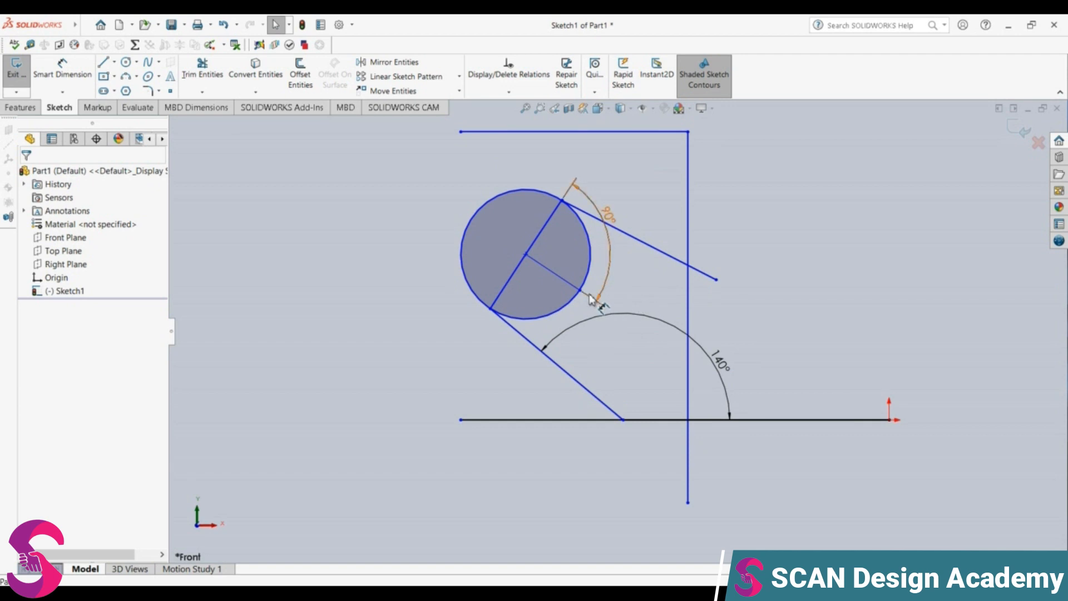
left_click(597, 304)
key("Delete")
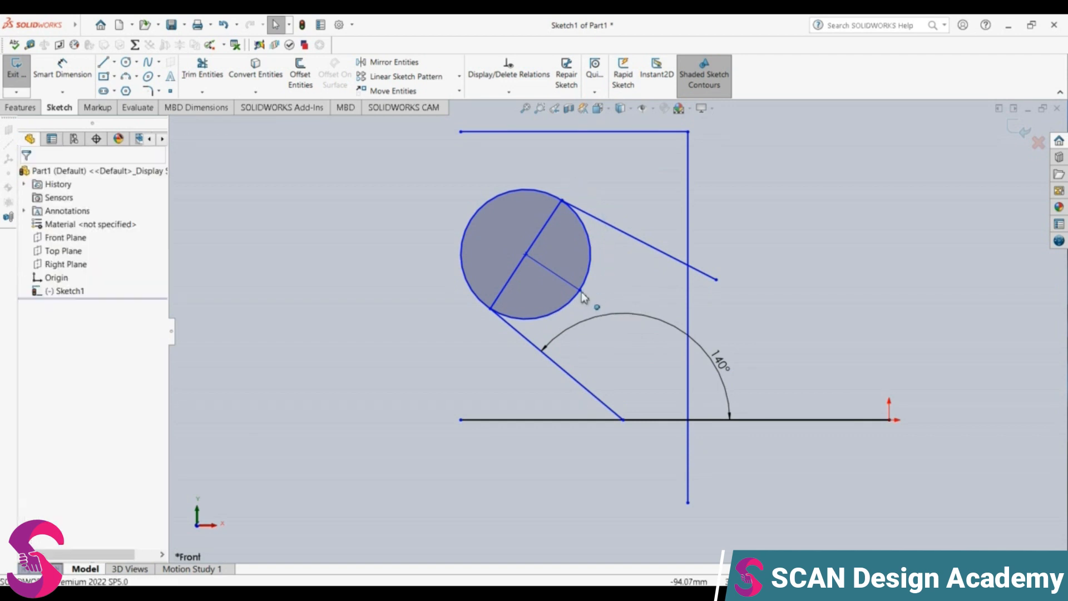
left_click(574, 286)
key("Delete")
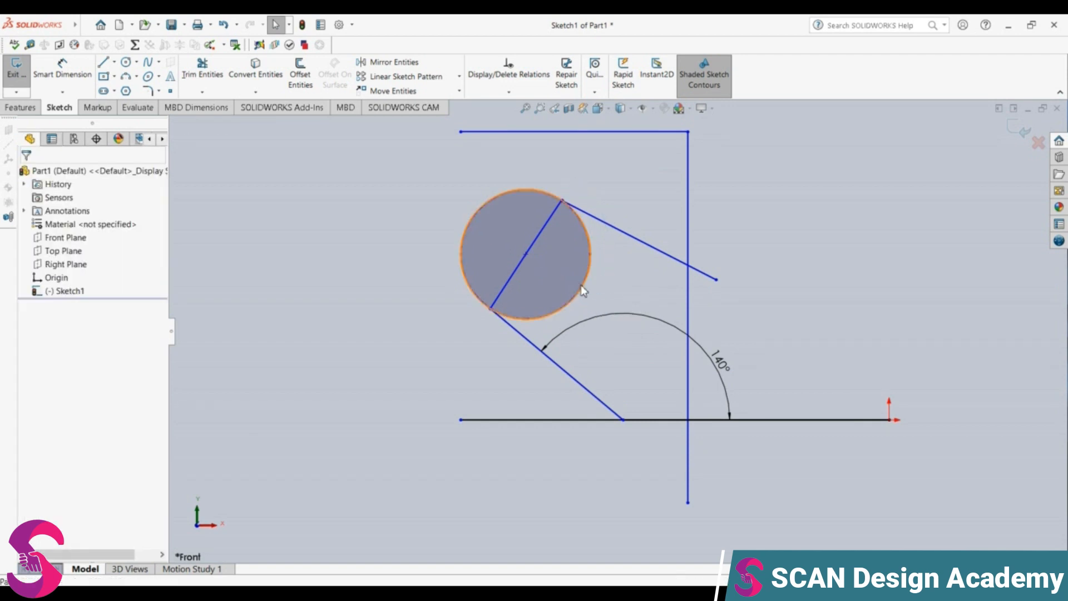
Step: Sketch a three-point arc of about 32.9 mm radius from the slanted line's lower end to the mirrored line's free end, bulging toward the circle
left_click(136, 62)
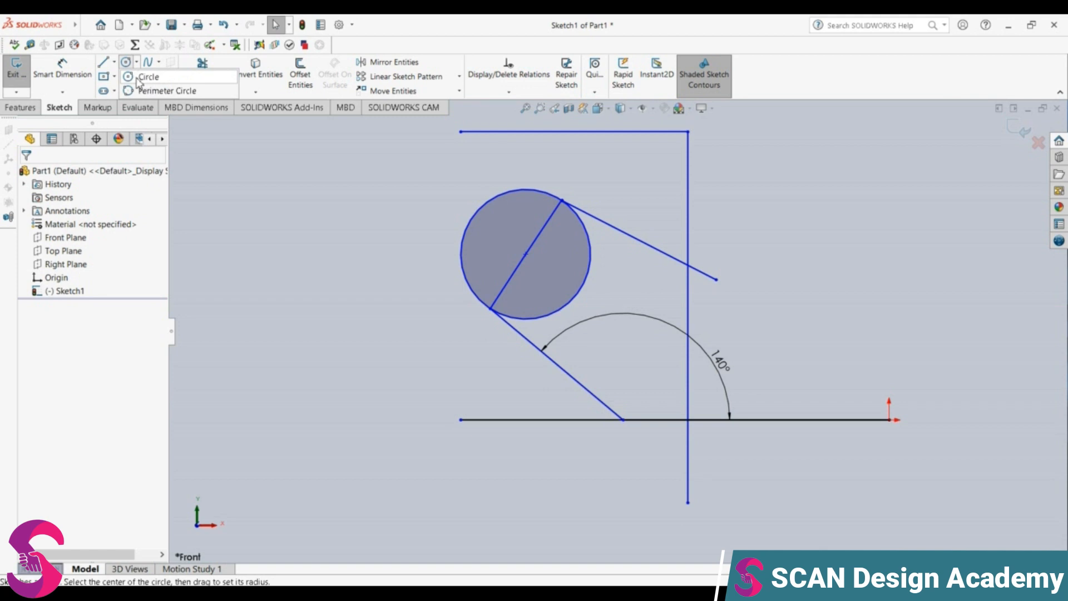
left_click(252, 197)
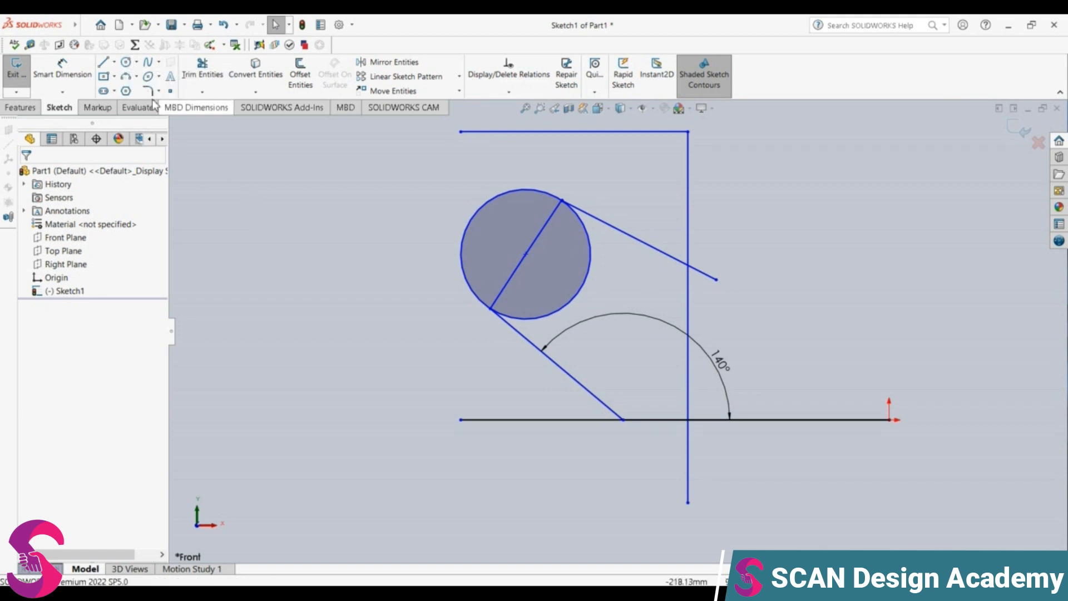
left_click(127, 77)
left_click(623, 418)
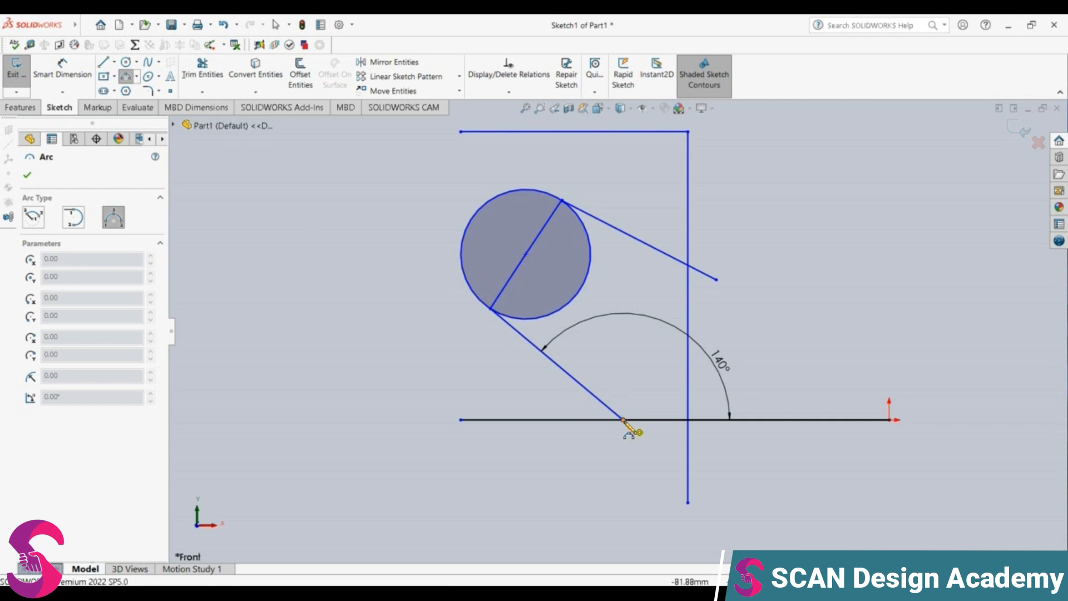
left_click(716, 279)
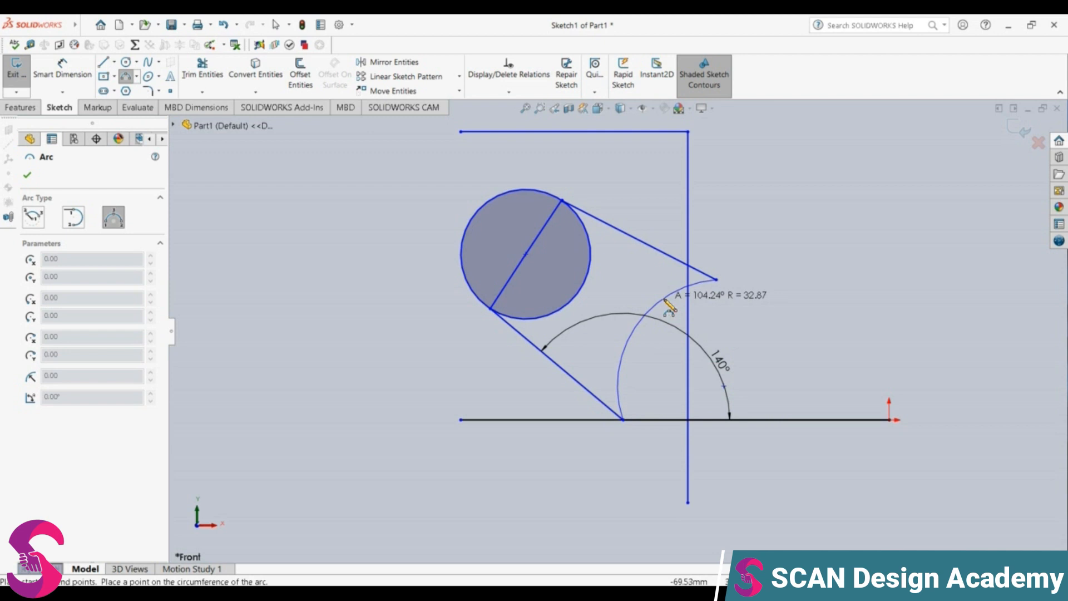
left_click(669, 306)
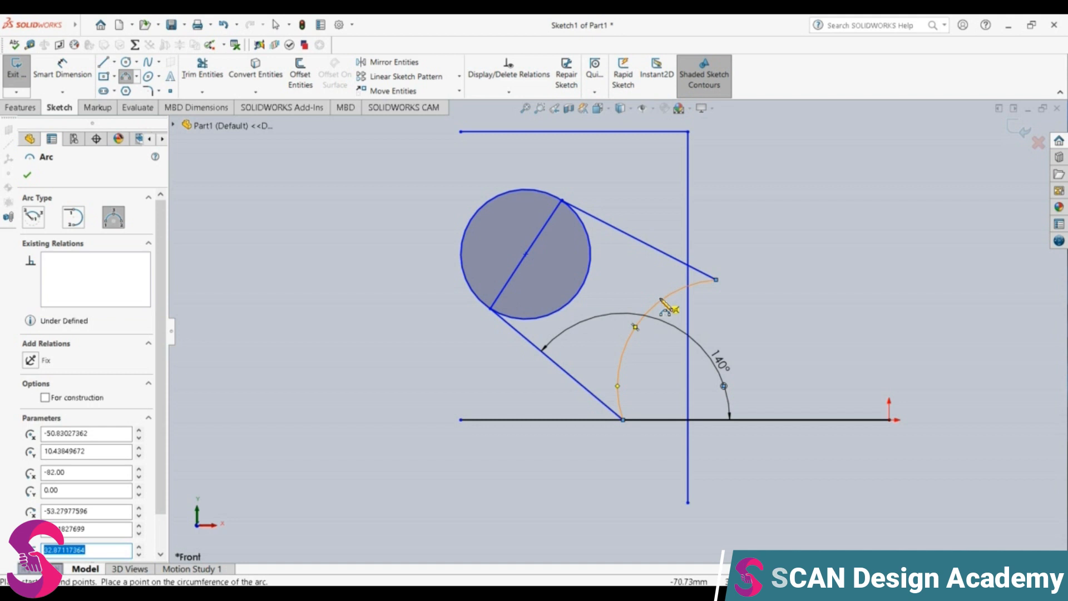
Step: Set the arc's radius parameter to 32 mm and undo that change
type("32")
key("Return")
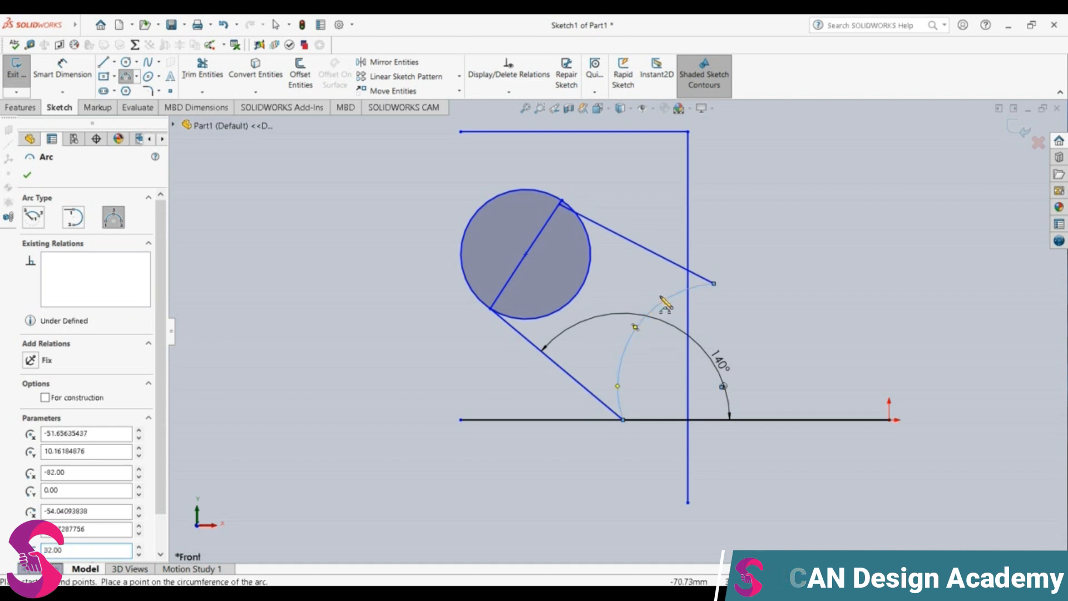
key("Escape")
key("ctrl+z")
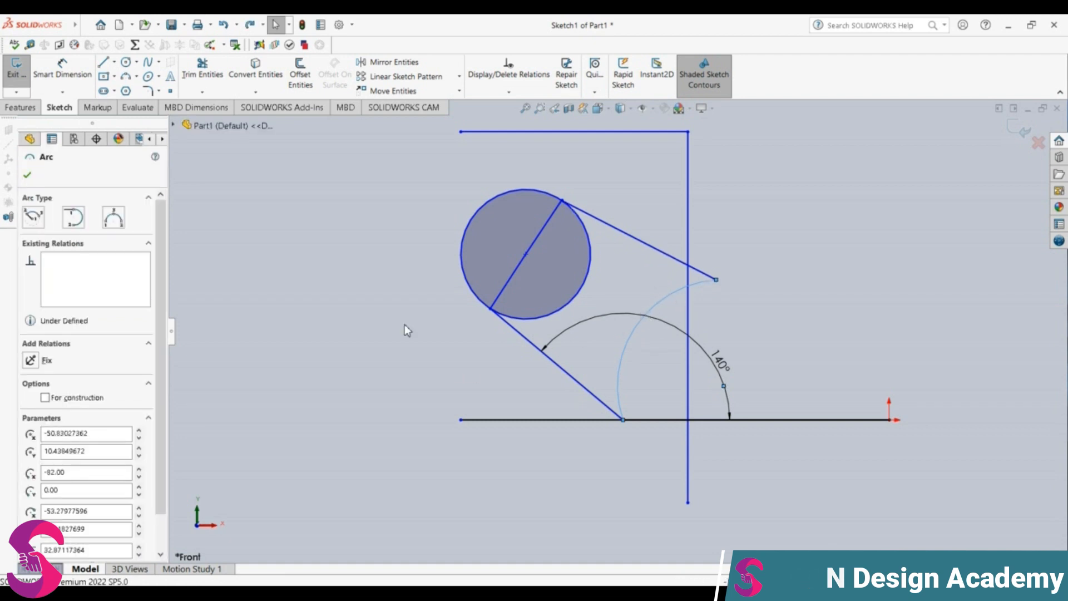
Step: Dimension the arc's radius and set it to 32 mm
left_click(62, 69)
left_click(679, 297)
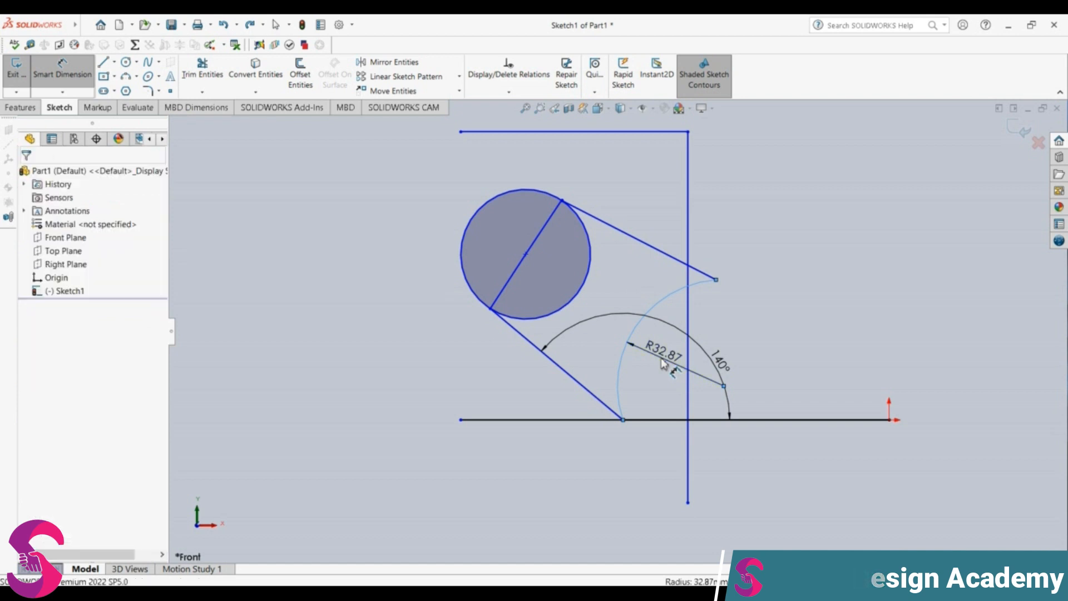
left_click(663, 363)
type("32")
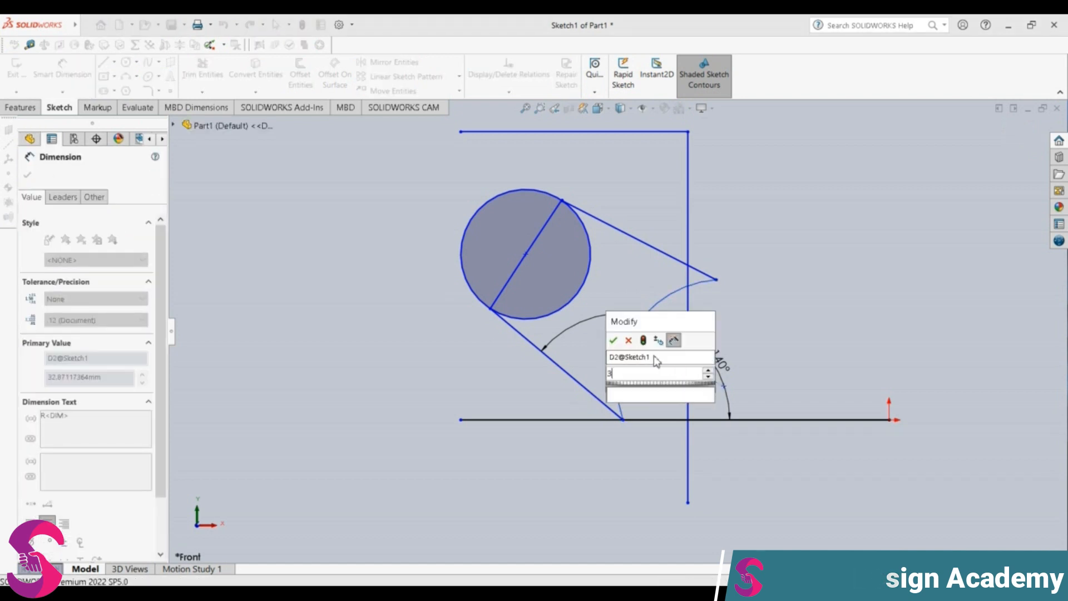
key("Return")
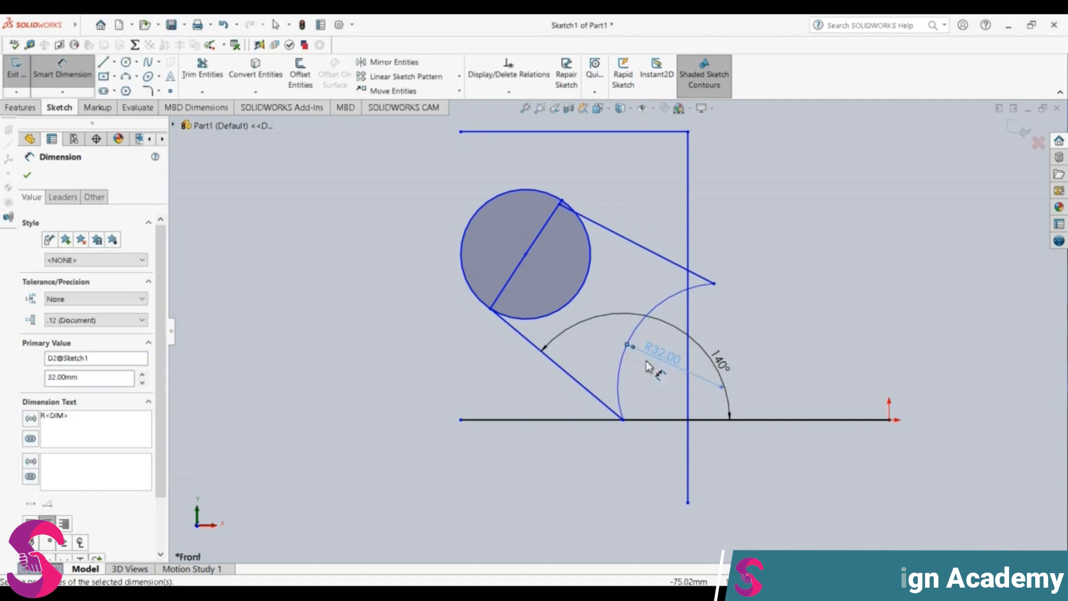
Step: Undo the arc's radius dimension and delete the arc
key("Escape")
key("ctrl+z")
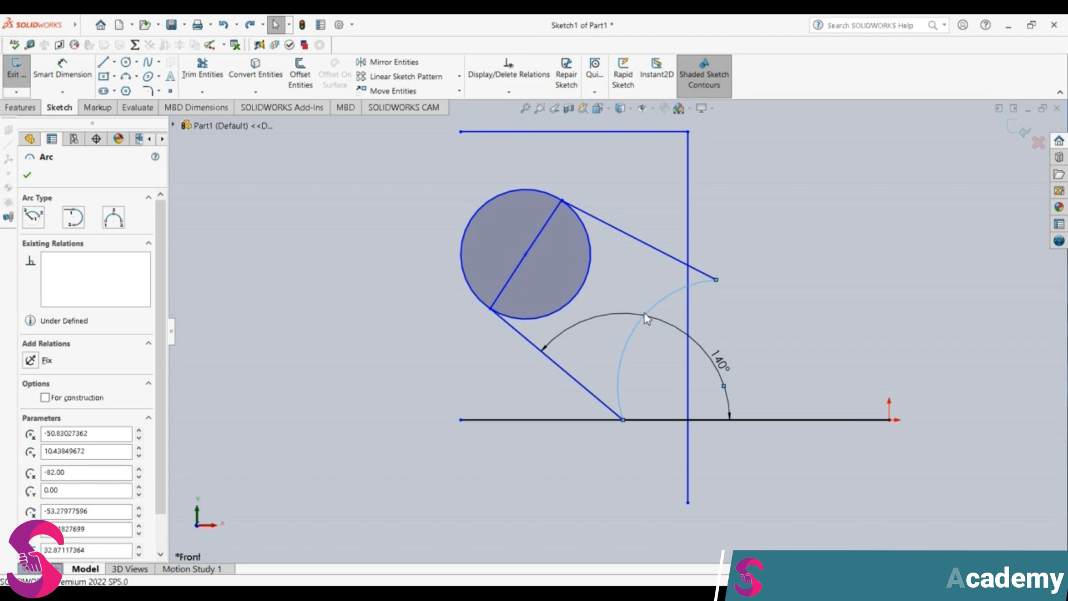
left_click(629, 345)
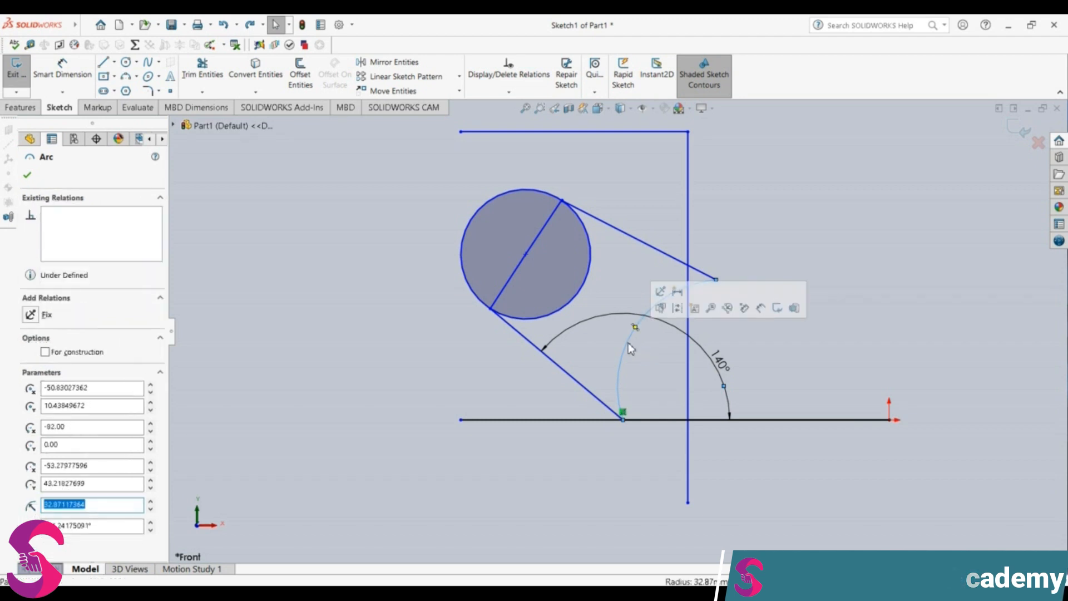
key("Delete")
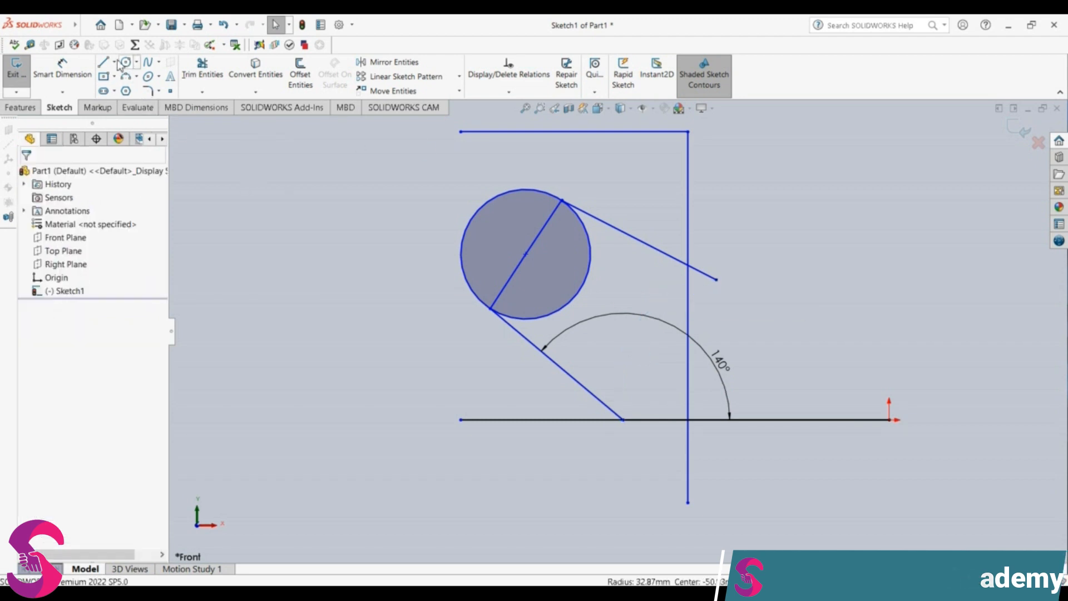
Step: Sketch a three-point arc from the slanted line's lower end to the crossing of the mirrored and vertical lines, and set its radius to 32 mm
left_click(126, 76)
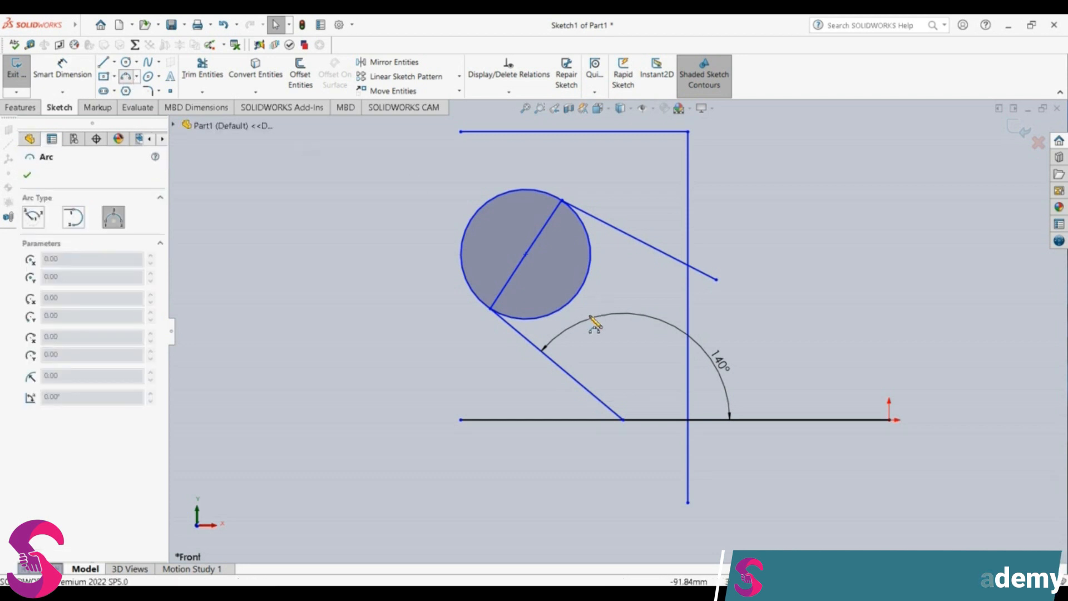
left_click(623, 419)
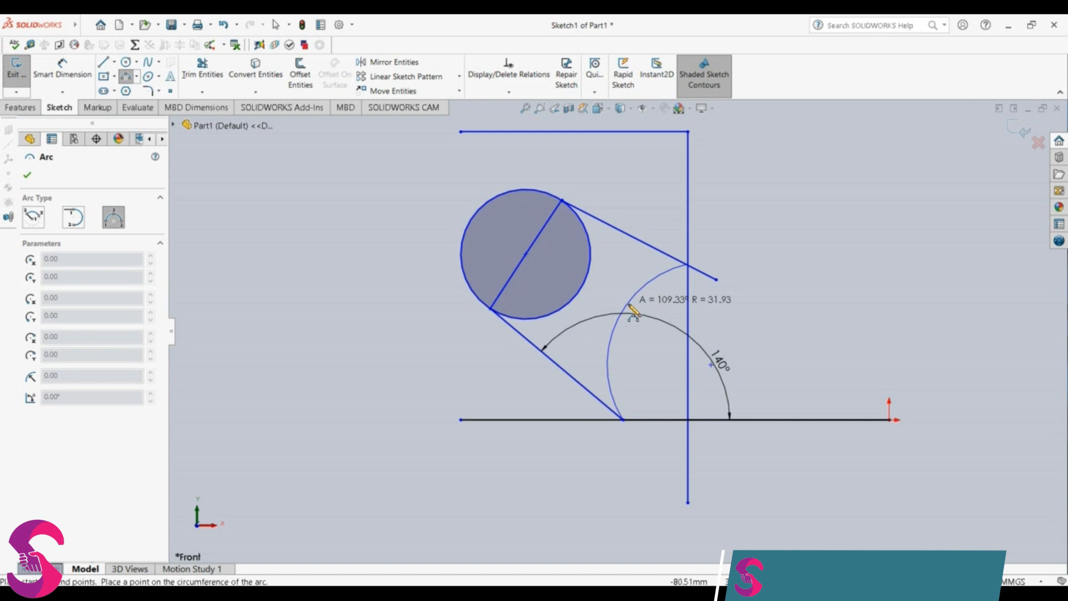
left_click(630, 305)
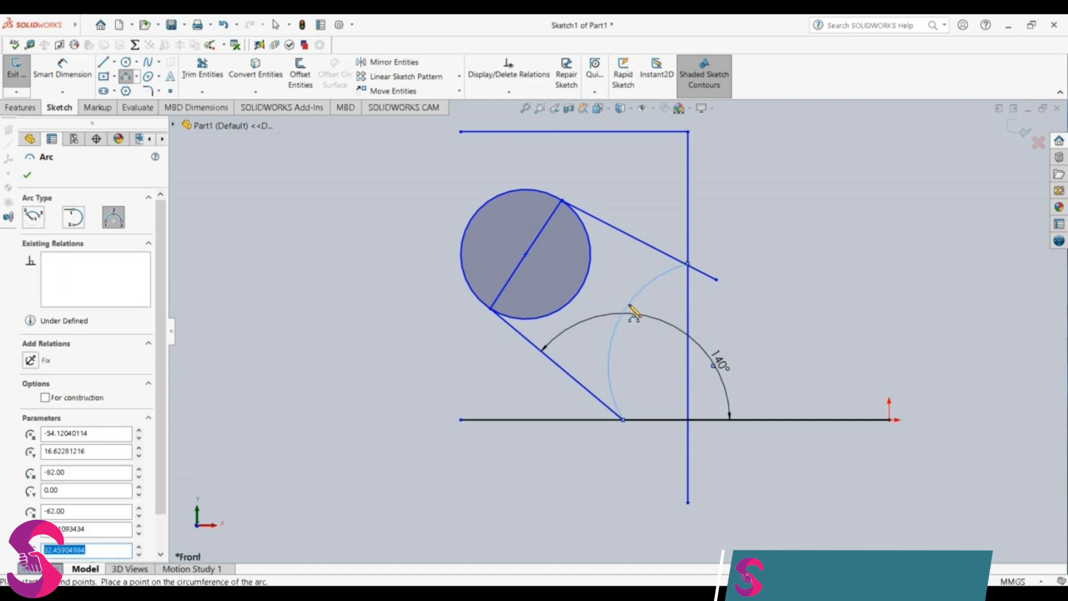
type("3")
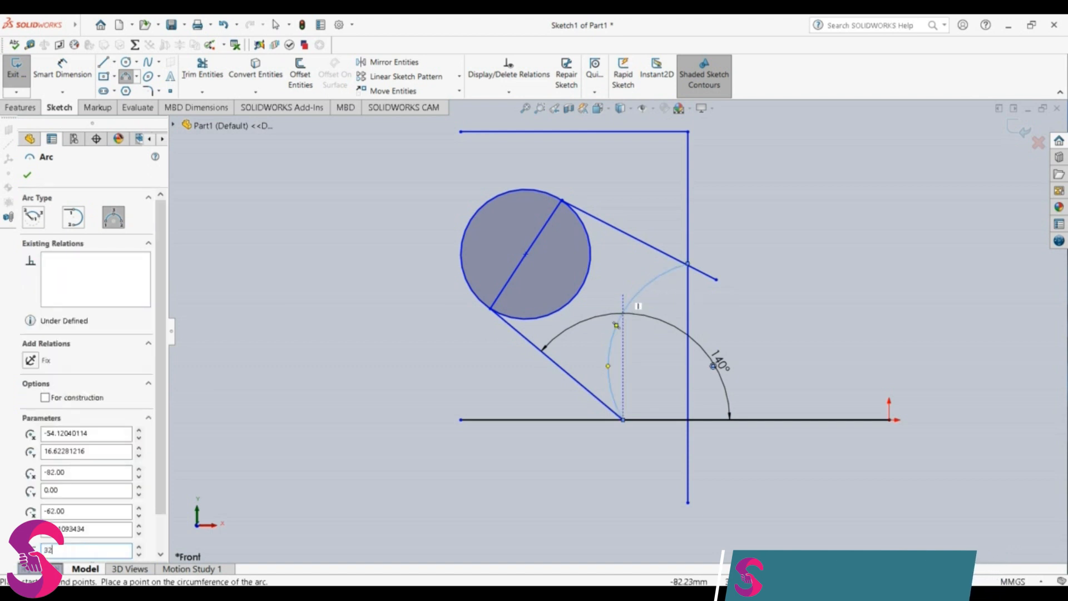
type("2")
key("Return")
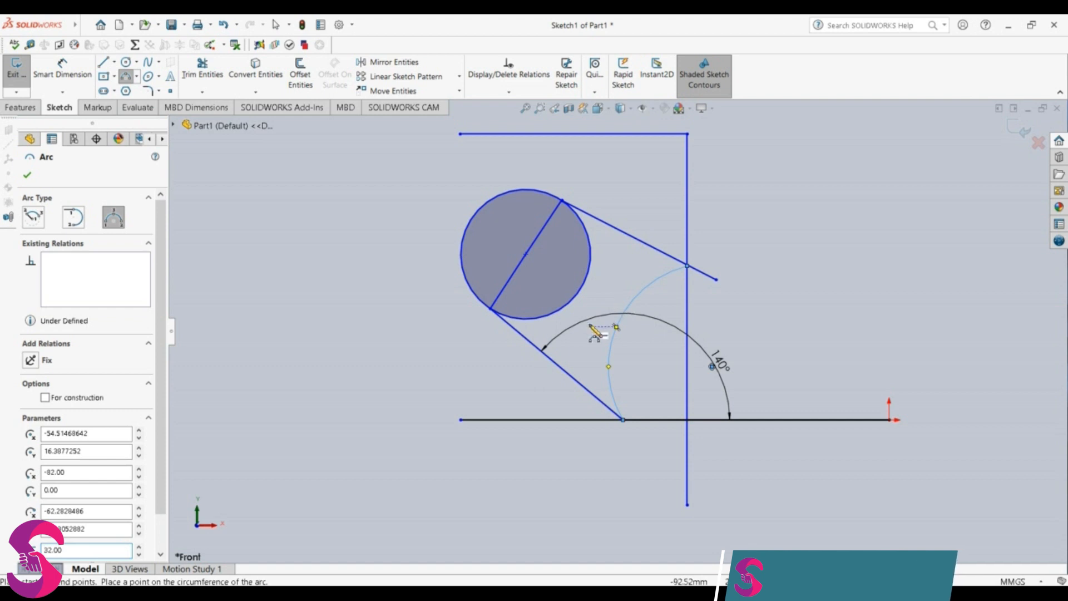
left_click(745, 327)
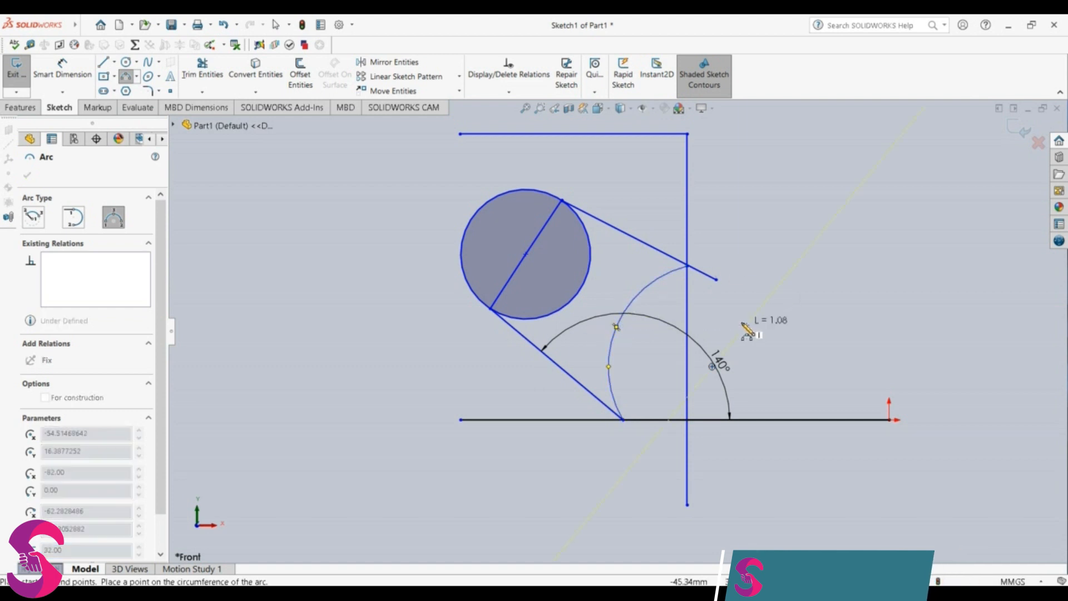
key("Escape")
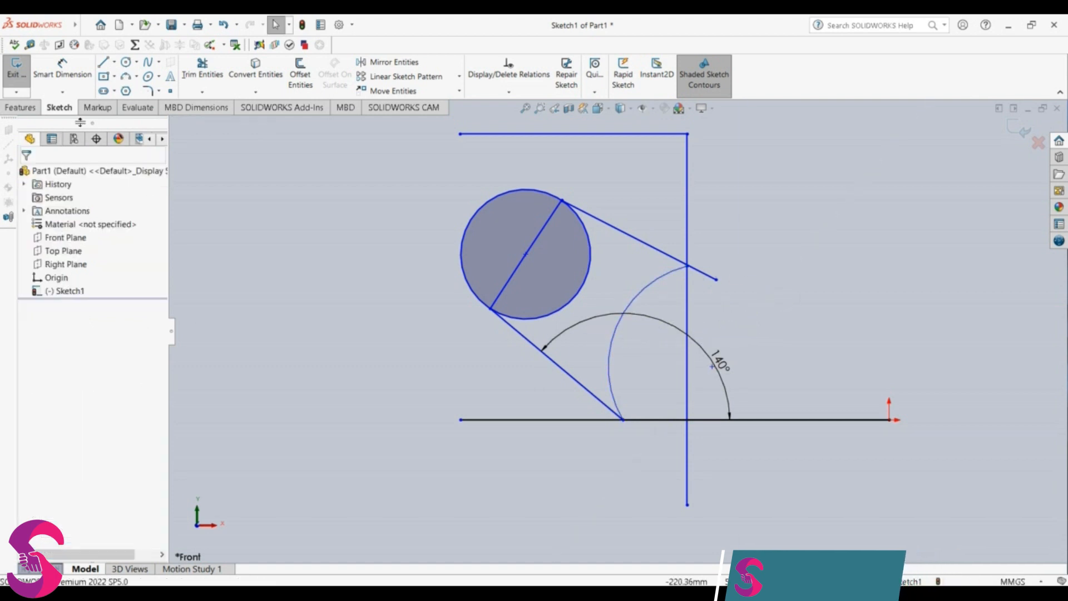
left_click(74, 80)
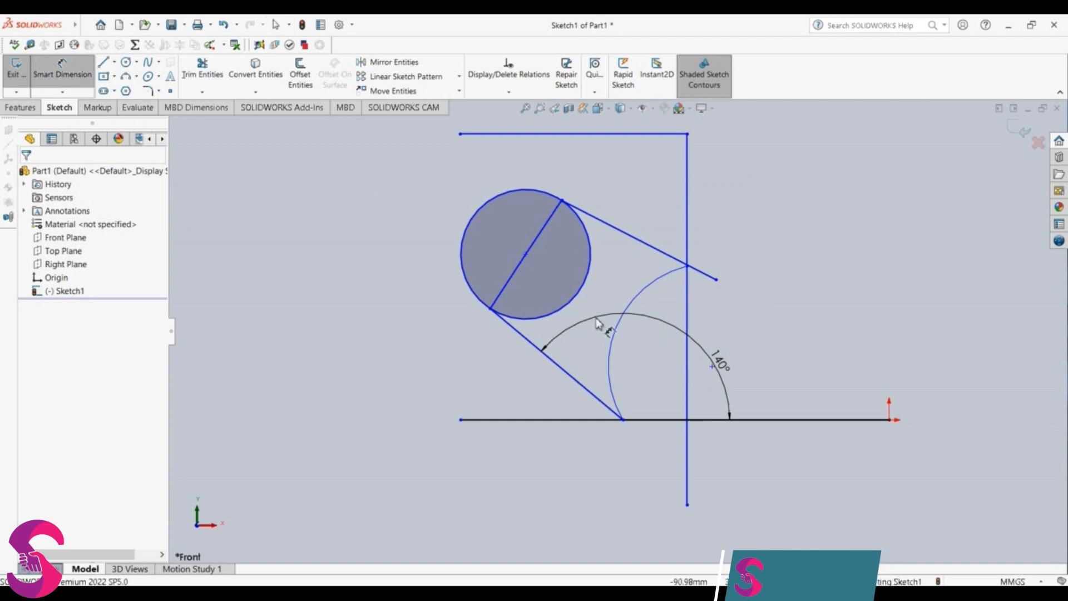
left_click(612, 344)
key("Escape")
key("Escape")
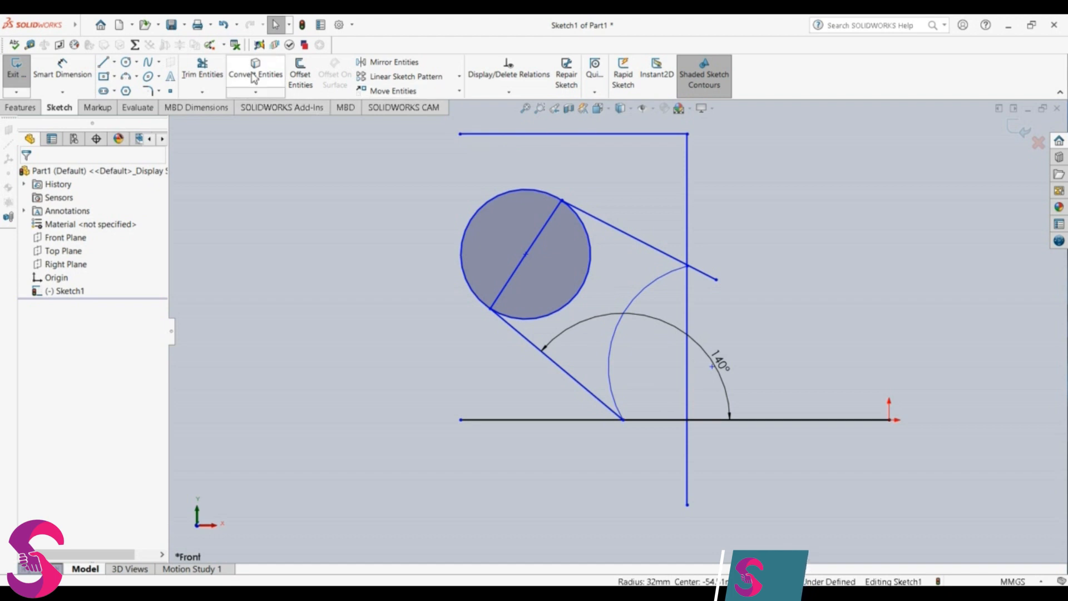
Step: Trim the mirrored slanted line's overhang beyond the vertical line
left_click(203, 68)
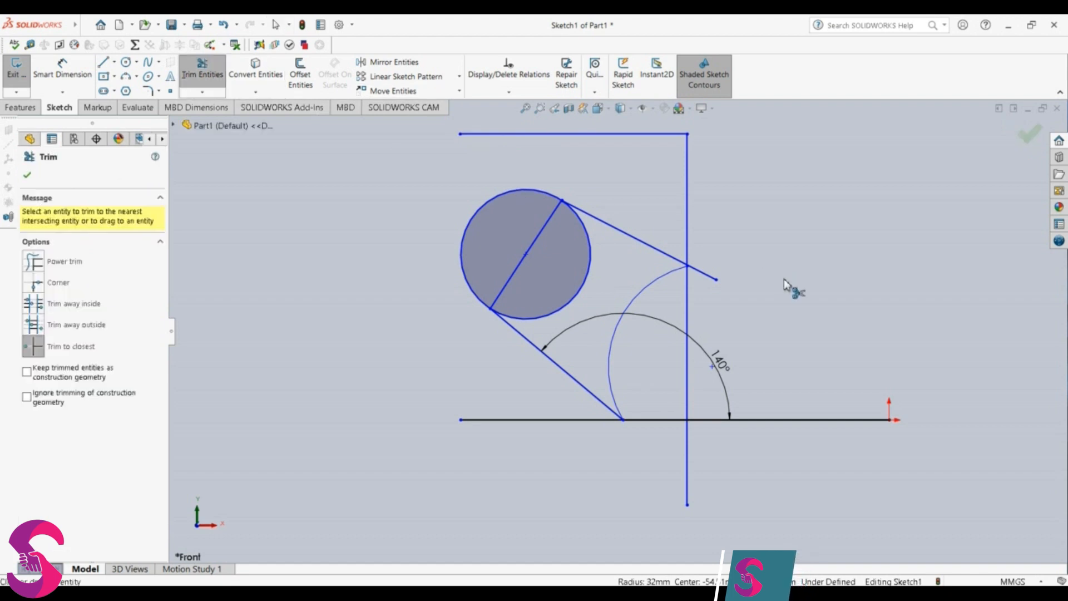
left_click(701, 273)
scroll(705, 285, "down", 6)
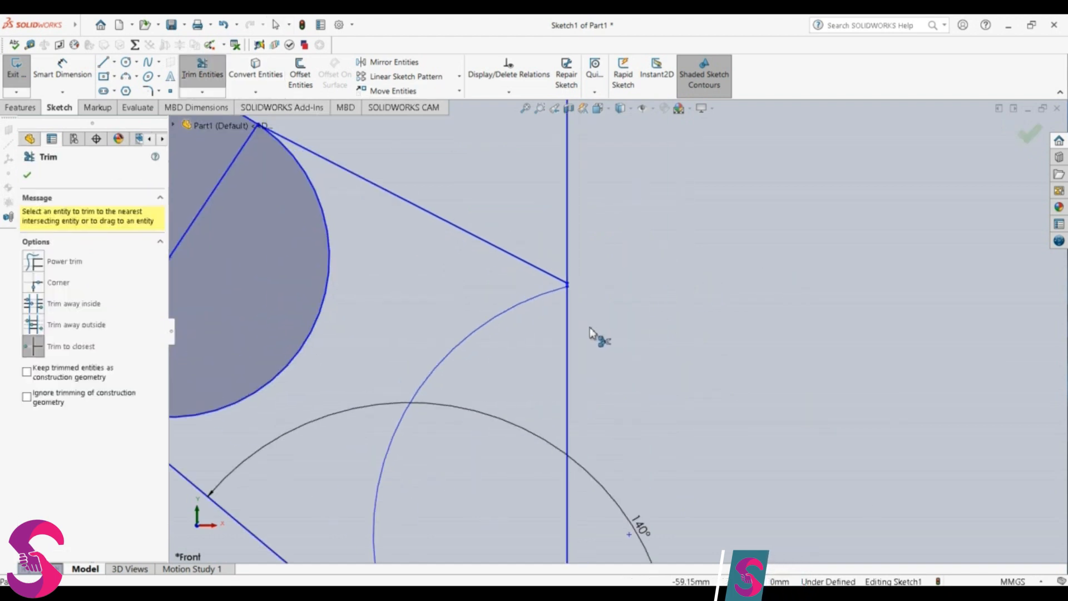
key("Escape")
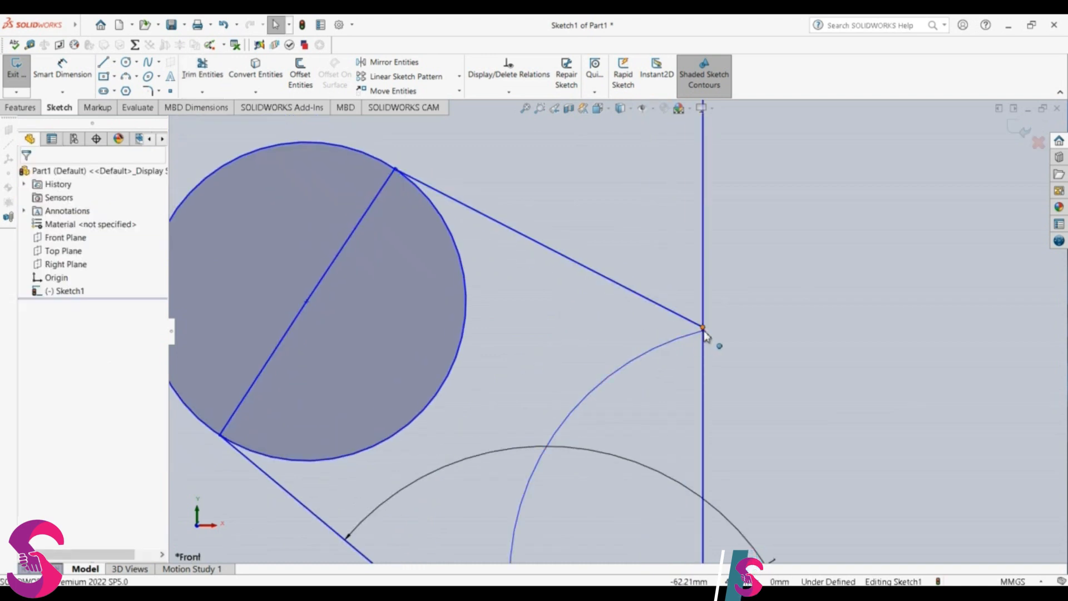
left_click(703, 329)
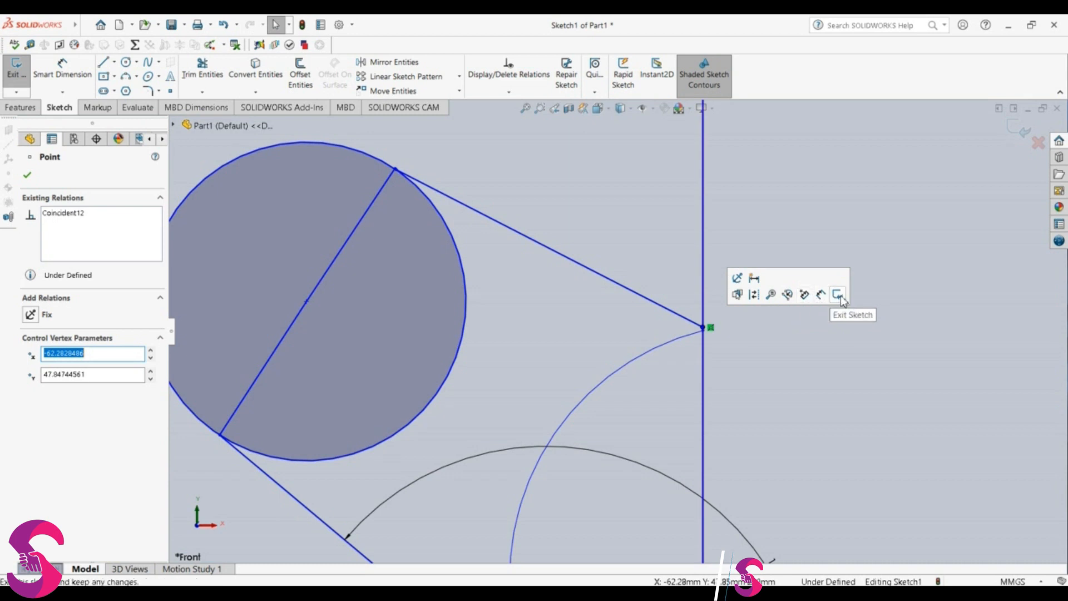
left_click(772, 249)
scroll(716, 313, "up", 1)
scroll(716, 312, "down", 1)
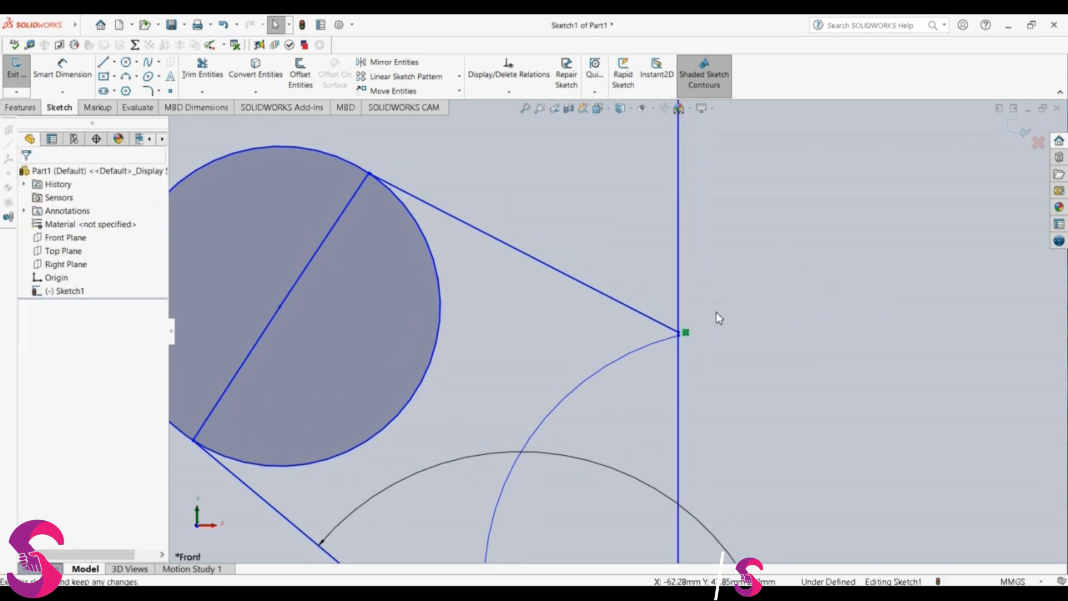
Step: Offset the 32 mm radius arc by 10 mm in the reversed direction, outward toward the circle, with a dimension added
scroll(717, 312, "up", 5)
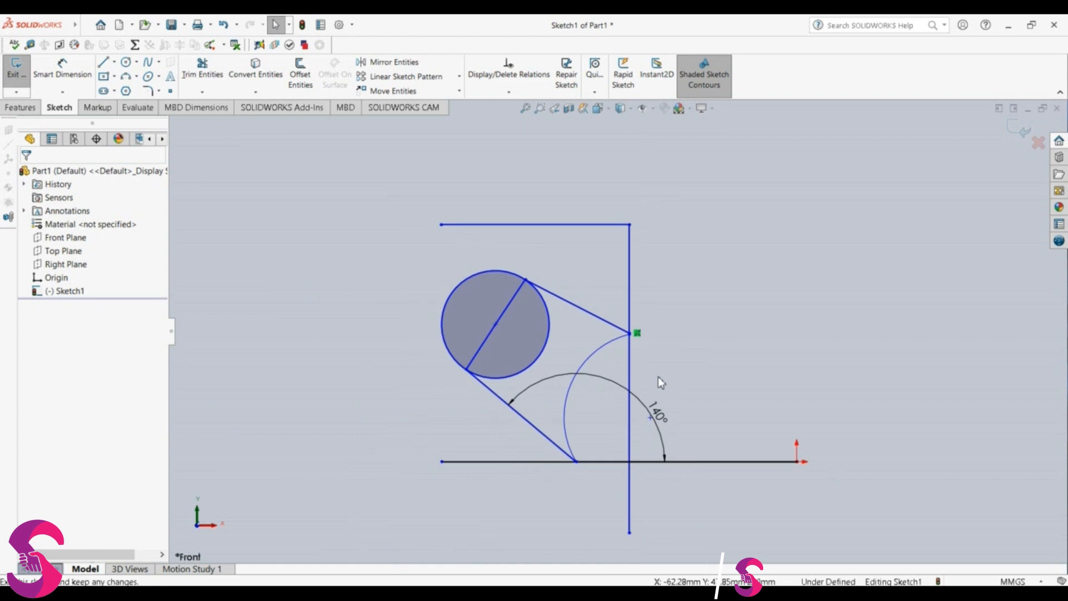
left_click(569, 389)
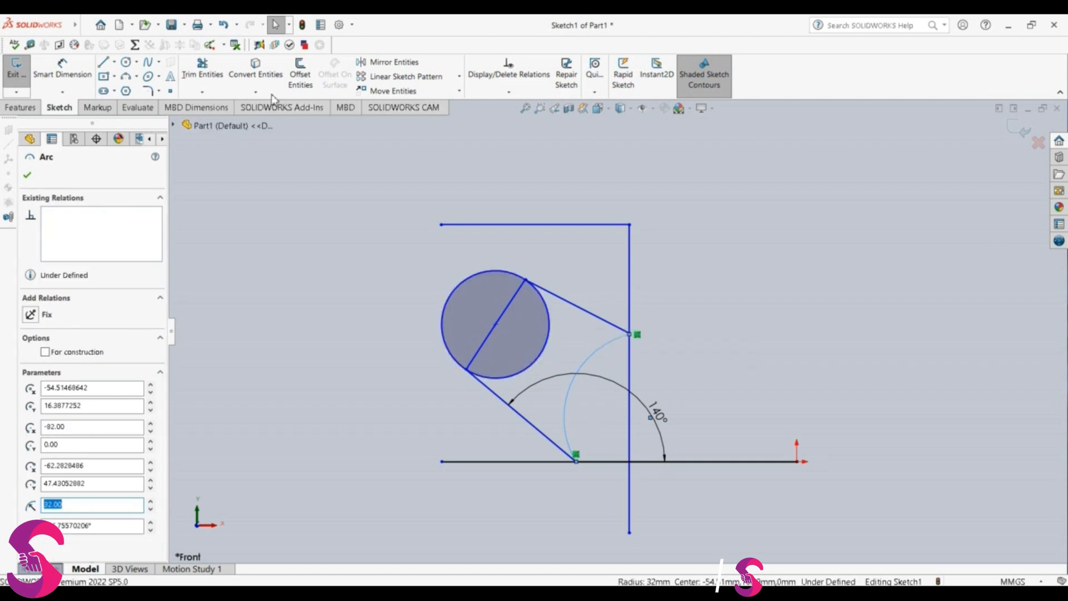
left_click(300, 75)
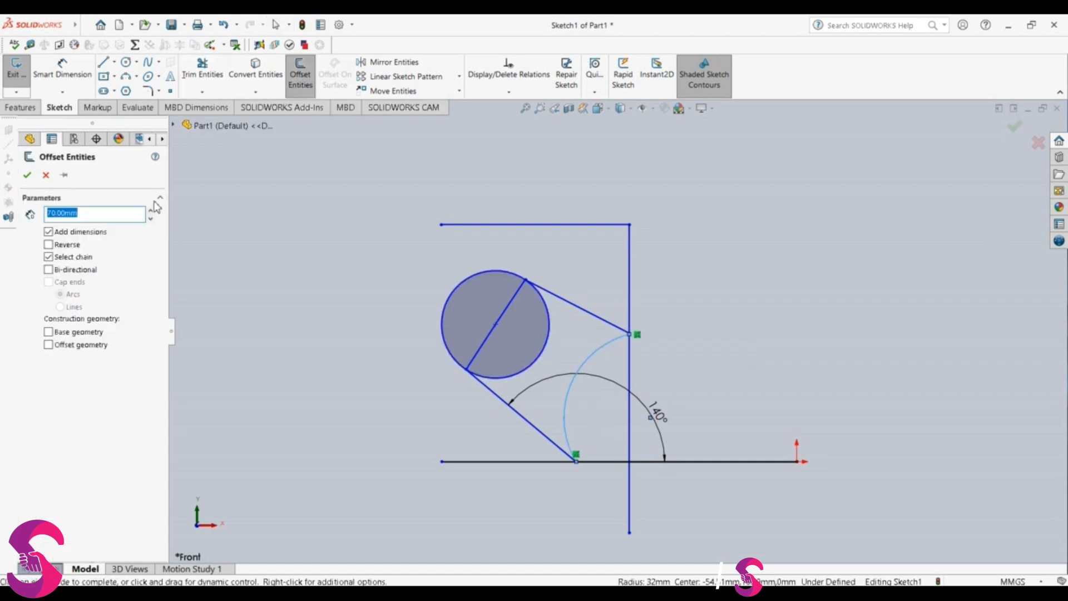
type("10")
key("Return")
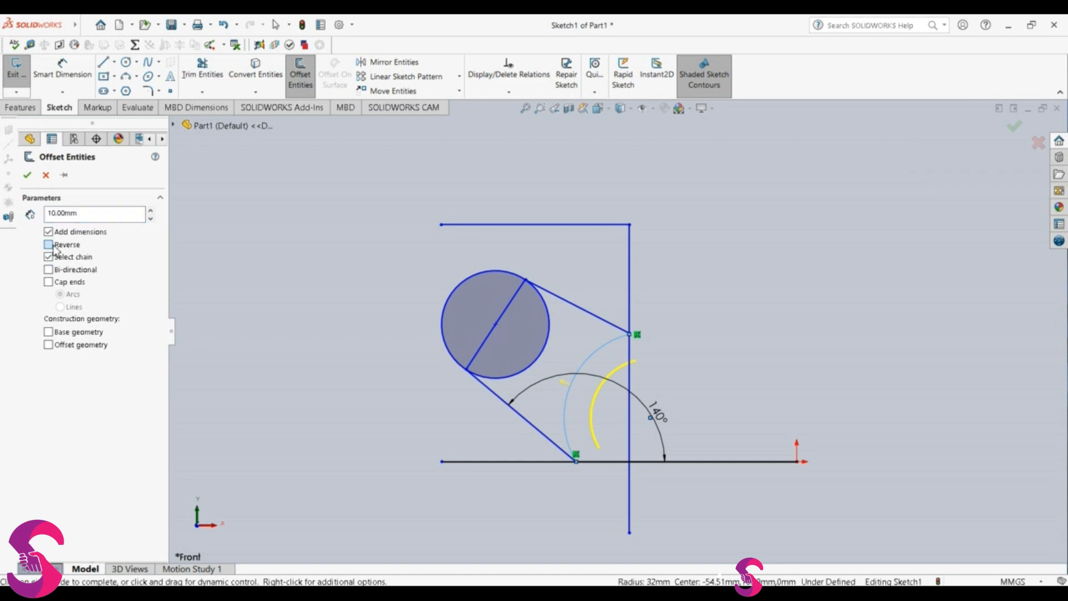
left_click(629, 526)
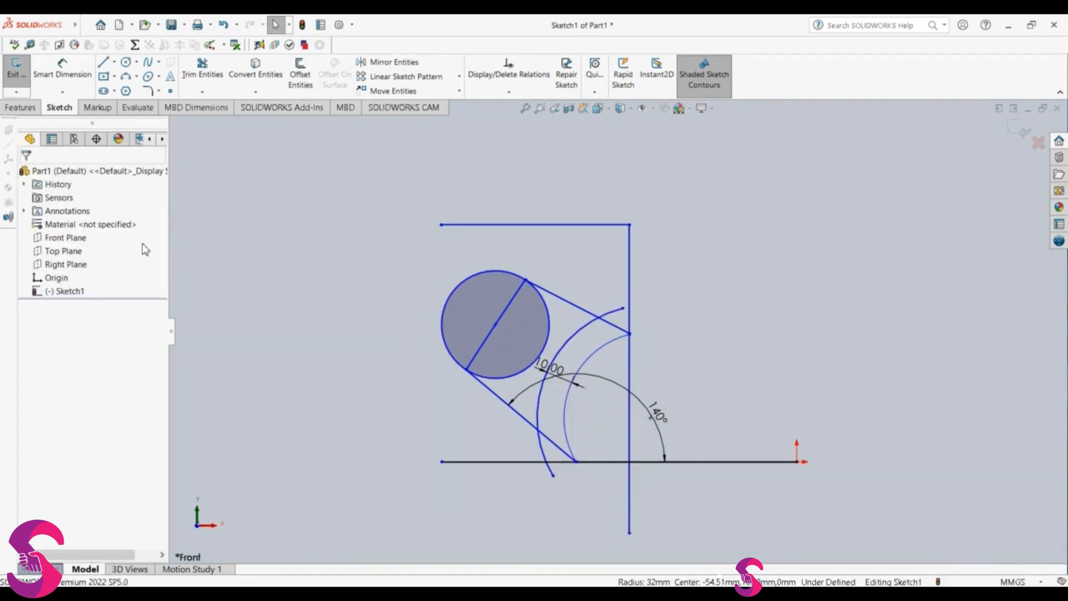